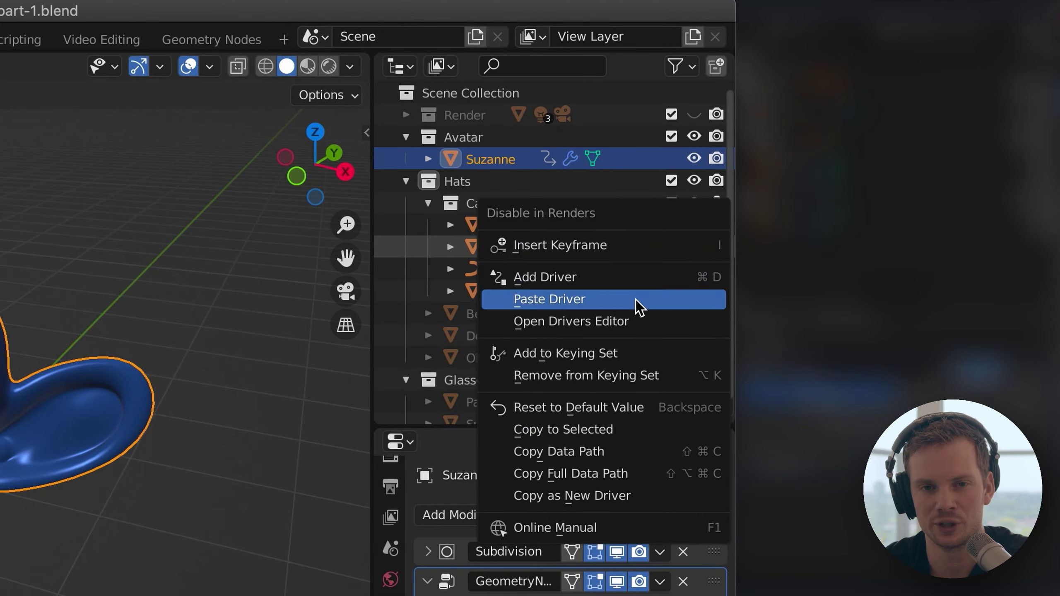
- Paste the copied driver onto the Disable in Renders setting of the Cap collection's Logo Embroidery, Stitches and Top objects
key(Escape)
right_click(716, 272)
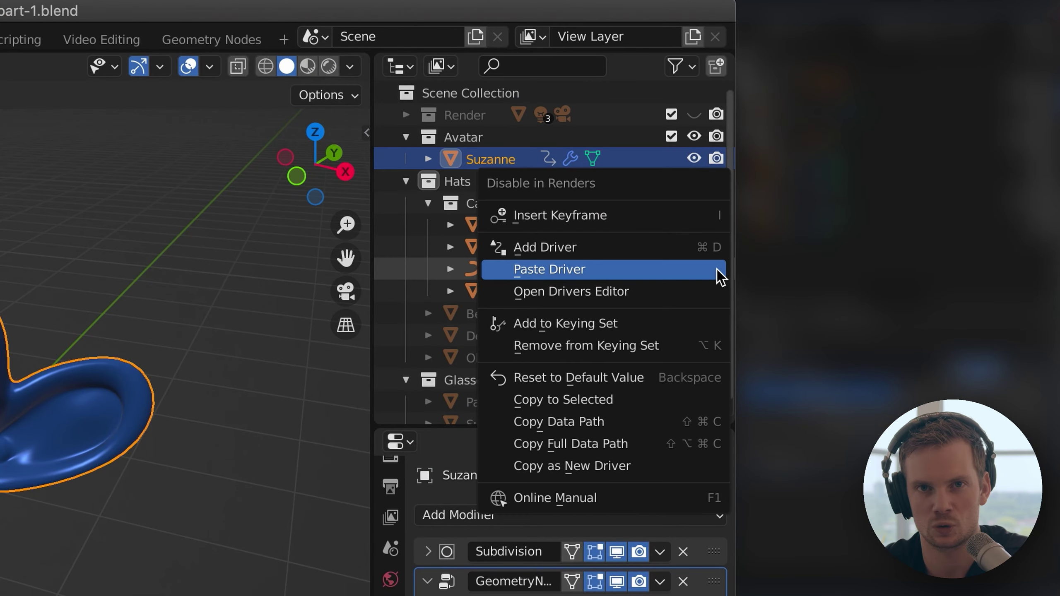
click(637, 272)
right_click(717, 291)
click(657, 293)
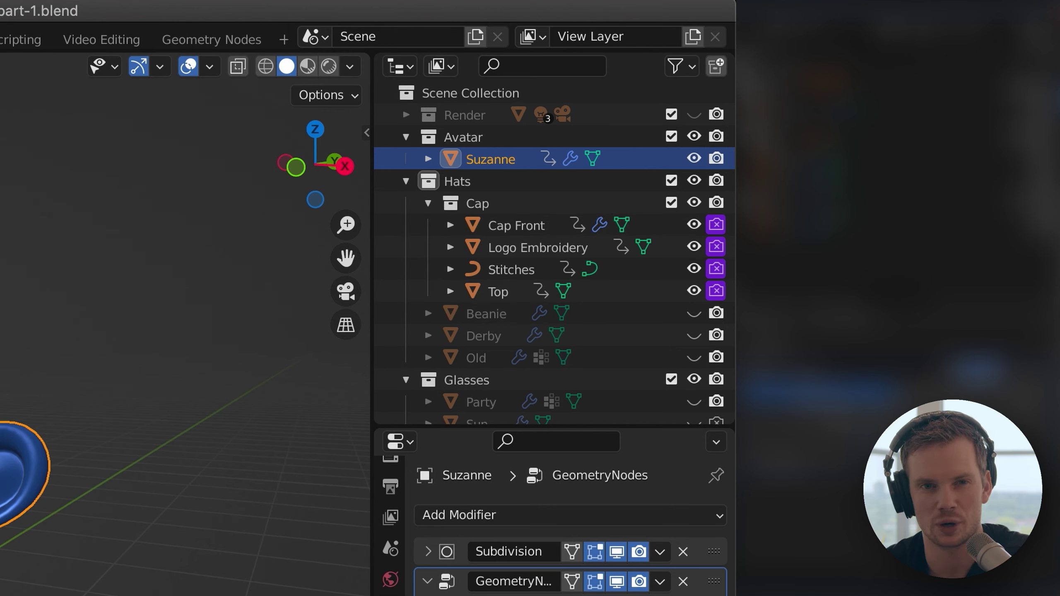
click(730, 295)
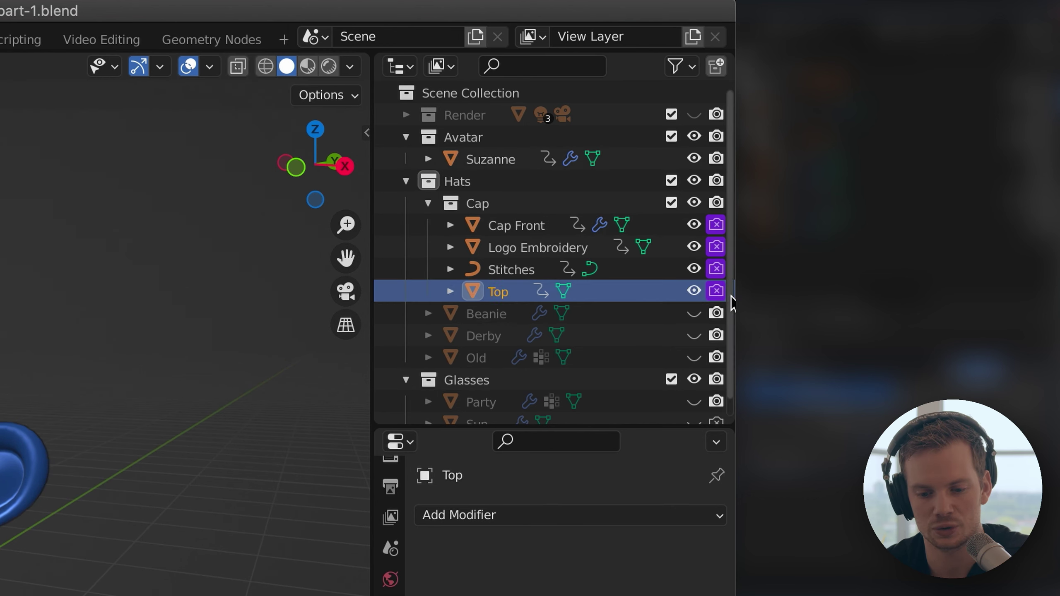
right_click(697, 295)
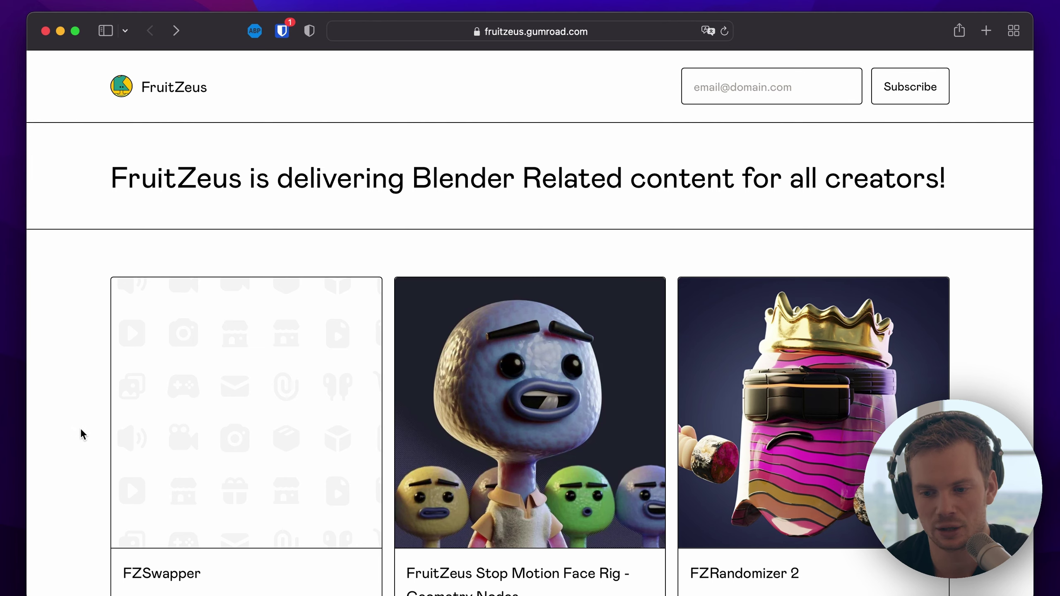
- Switch to the browser, look through the FruitZeus Gumroad store and view the FZRandomizer 2 product page
scroll(82, 435, down, 8)
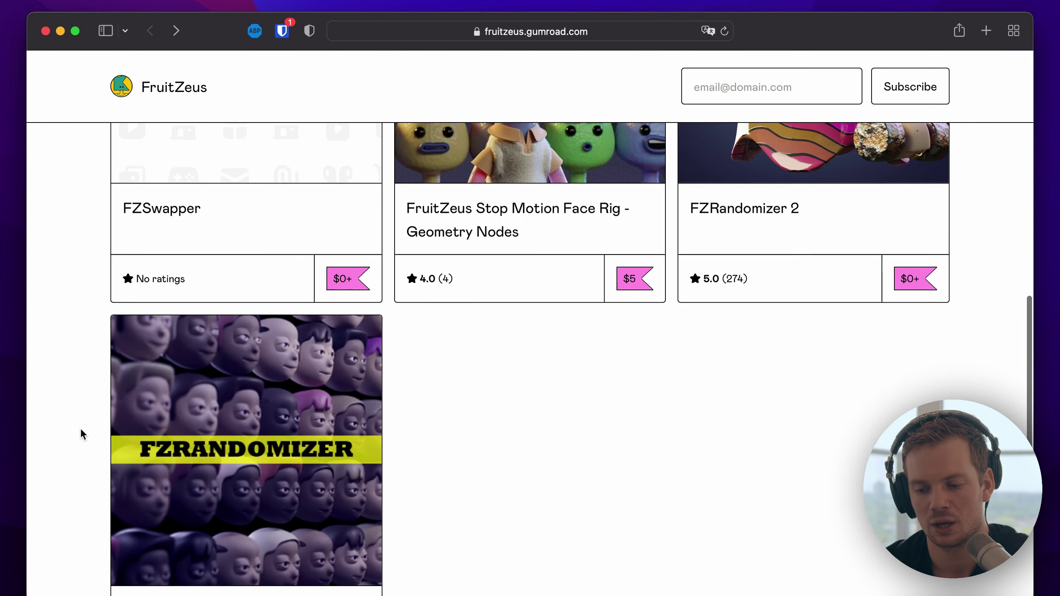
scroll(82, 434, up, 9)
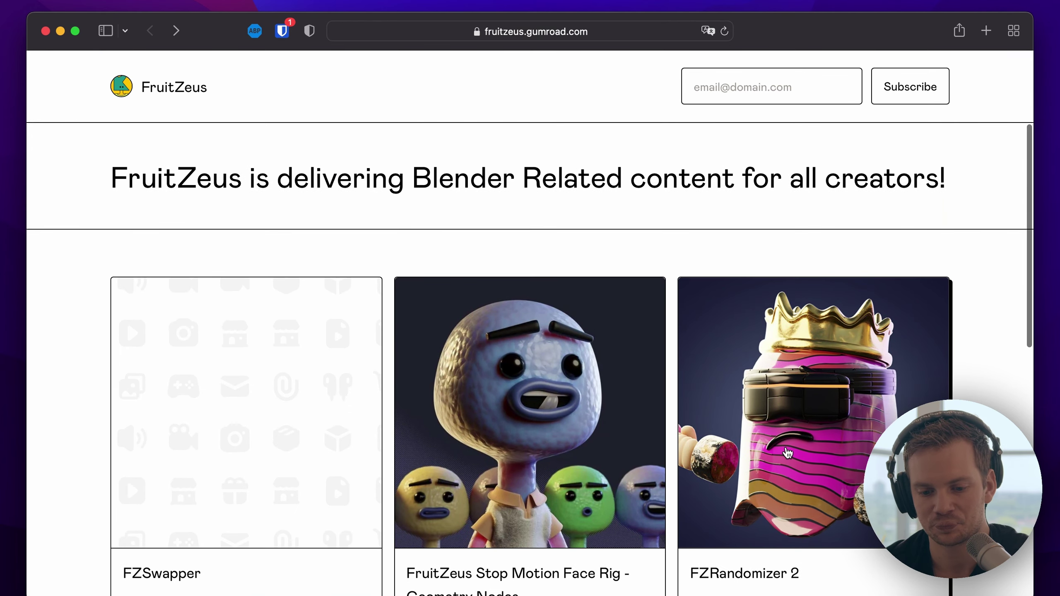
click(787, 448)
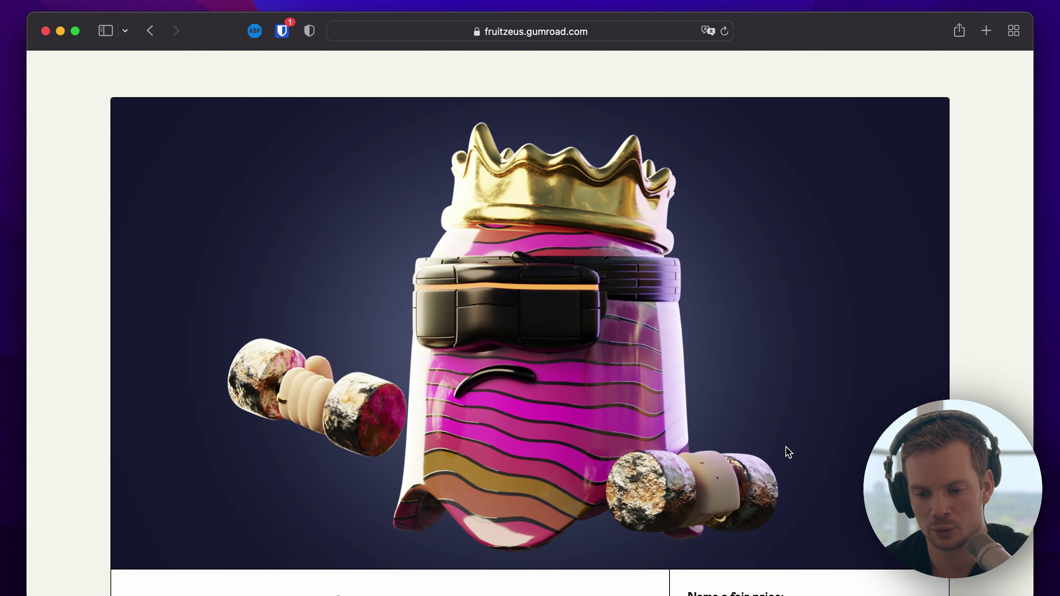
scroll(786, 448, down, 2)
scroll(786, 448, down, 7)
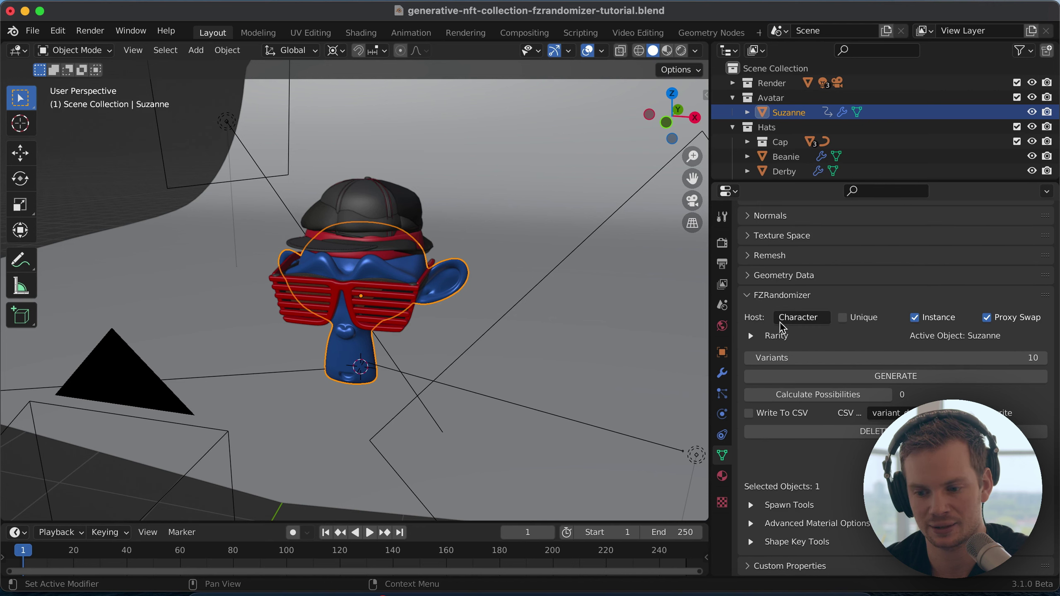
- Switch back to Blender, bring up Suzanne's modifiers and examine the character with its hat and glasses from several sides
scroll(758, 296, up, 10)
drag(787, 181, 788, 288)
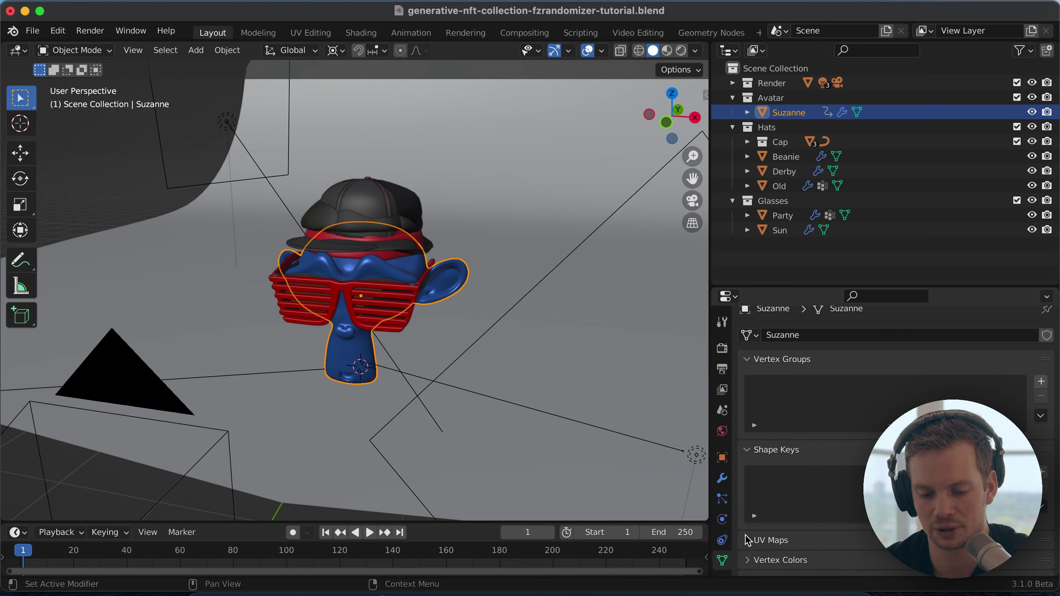
scroll(802, 467, up, 1)
click(723, 478)
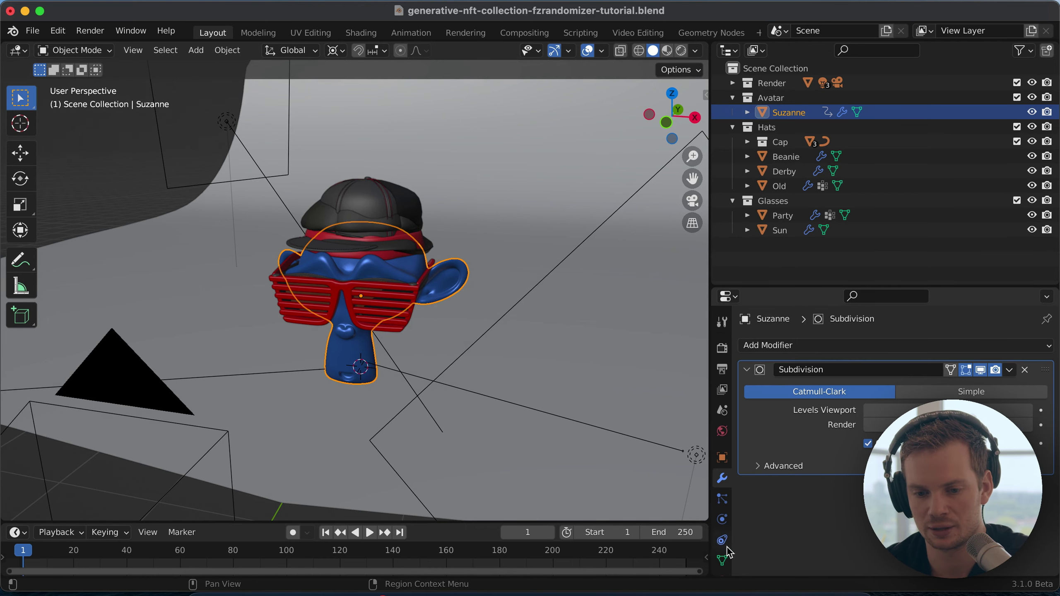
middle_drag(539, 285, 365, 287)
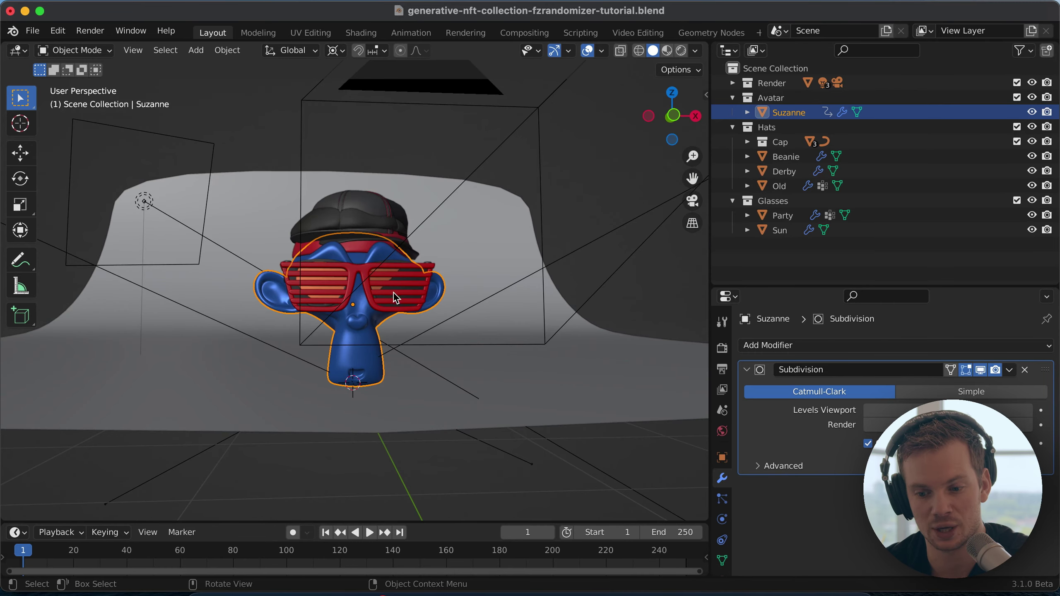
key(alt+a)
scroll(421, 337, down, 5)
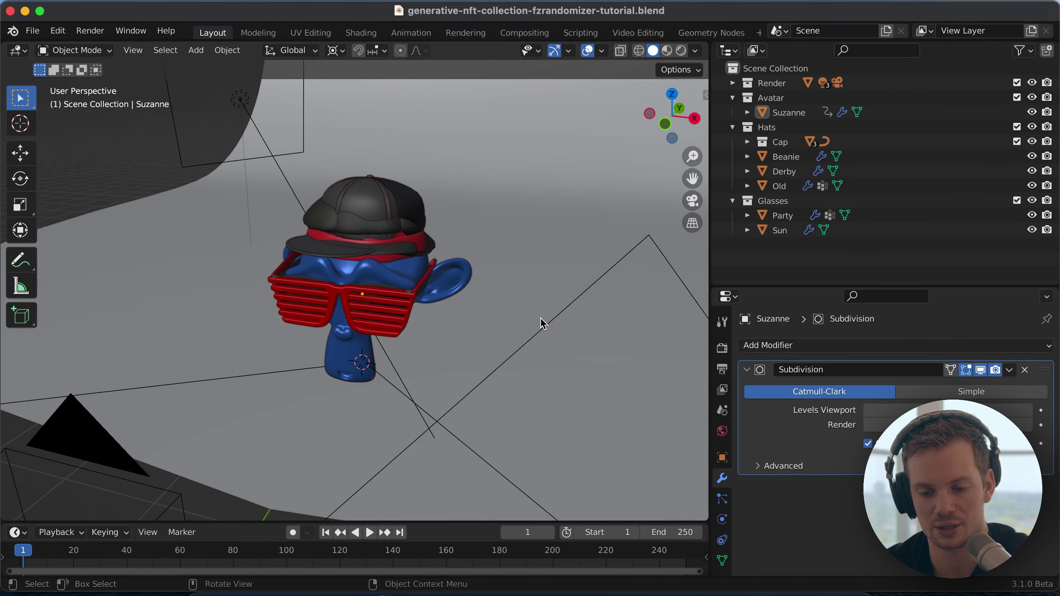
scroll(541, 323, right, 10)
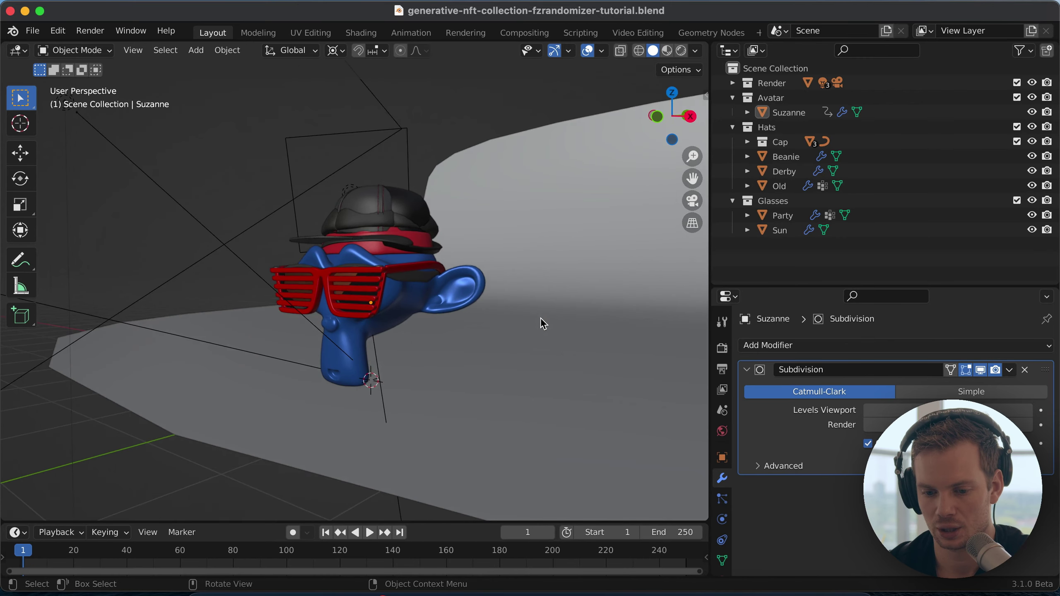
scroll(541, 322, right, 6)
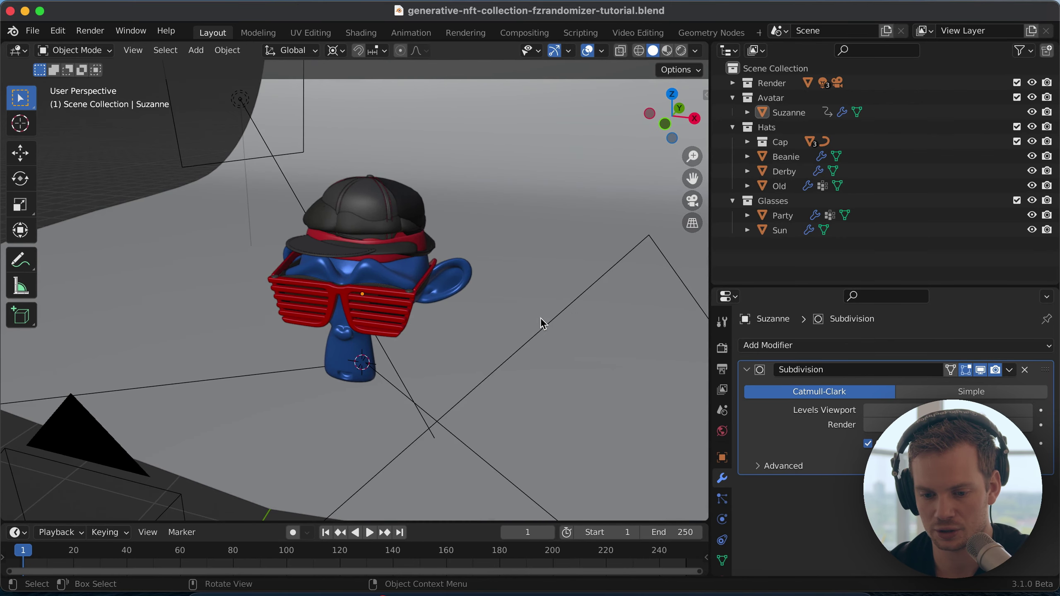
scroll(421, 335, up, 8)
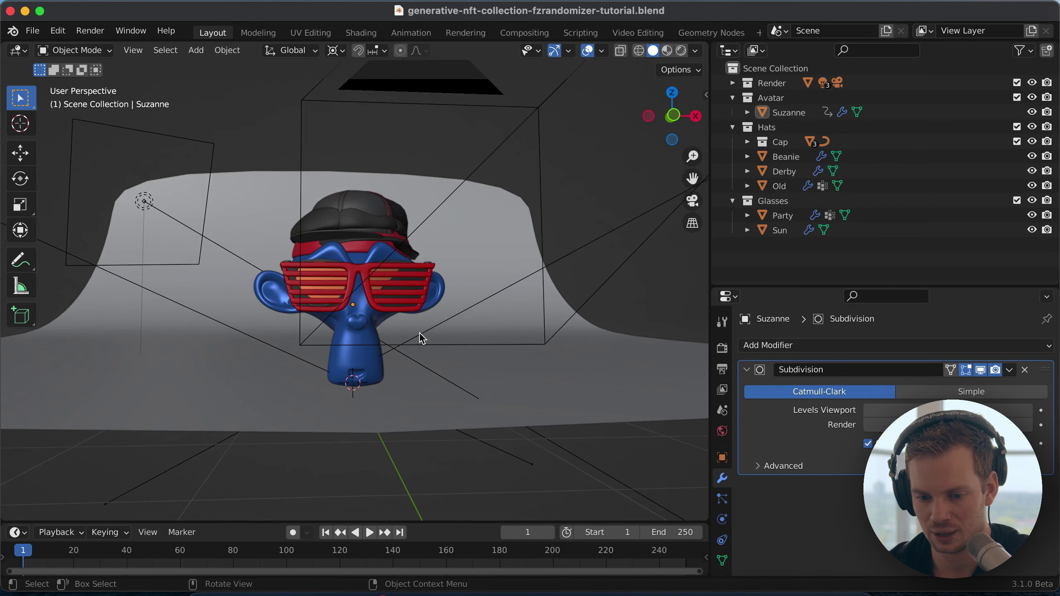
- Select Suzanne and show the FZRandomizer settings in its object data properties, giving the Properties editor more height
click(347, 336)
scroll(380, 299, down, 5)
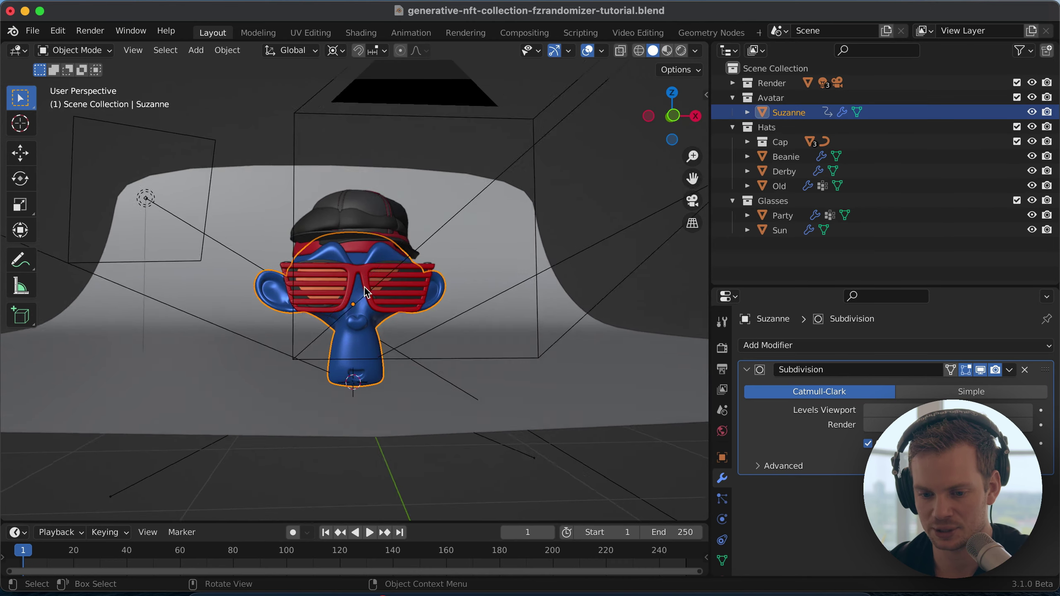
click(723, 557)
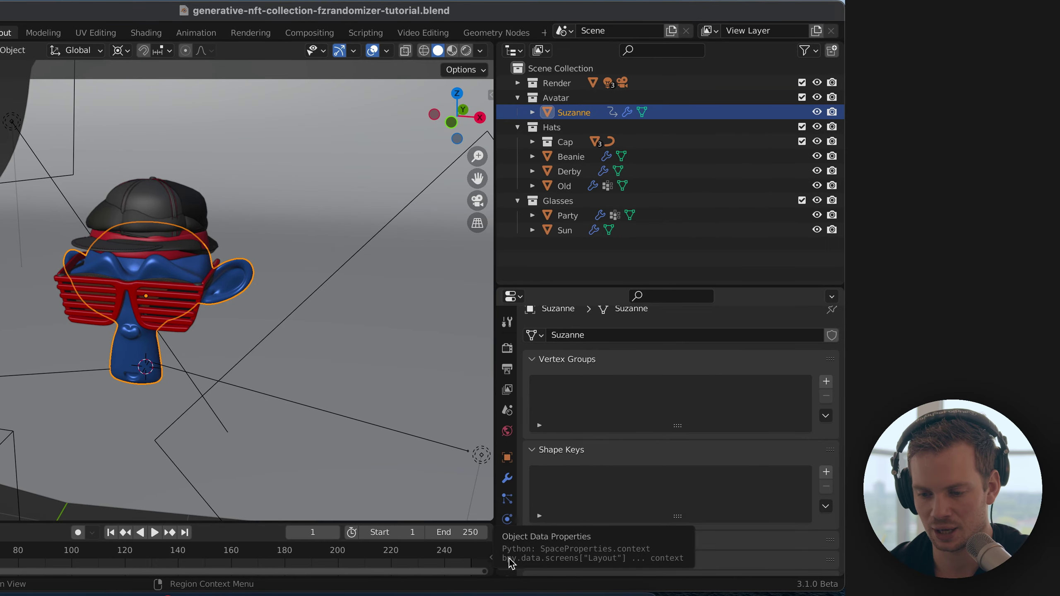
drag(572, 262, 569, 180)
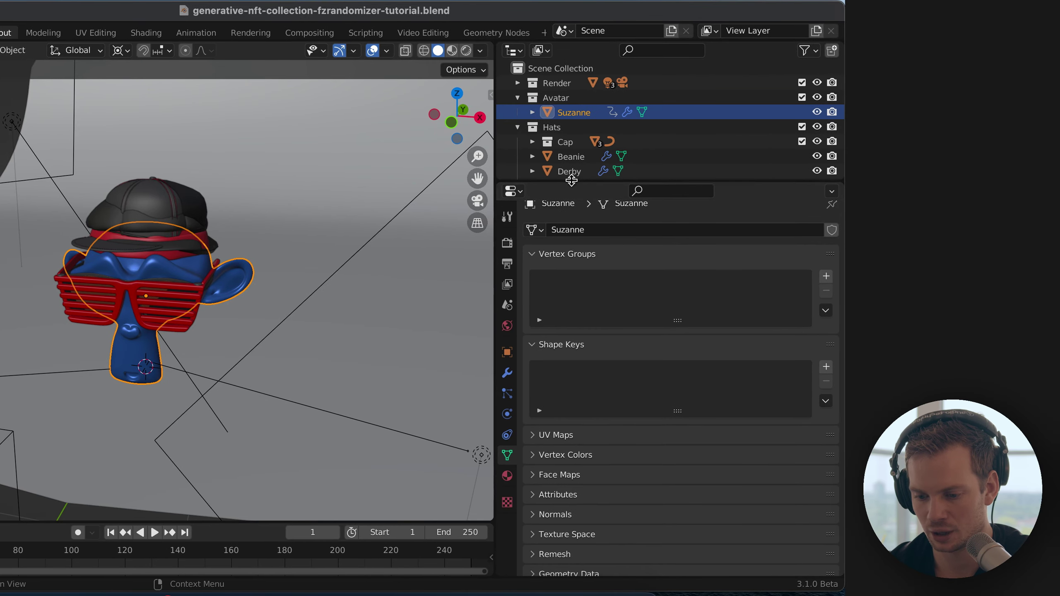
scroll(611, 414, down, 10)
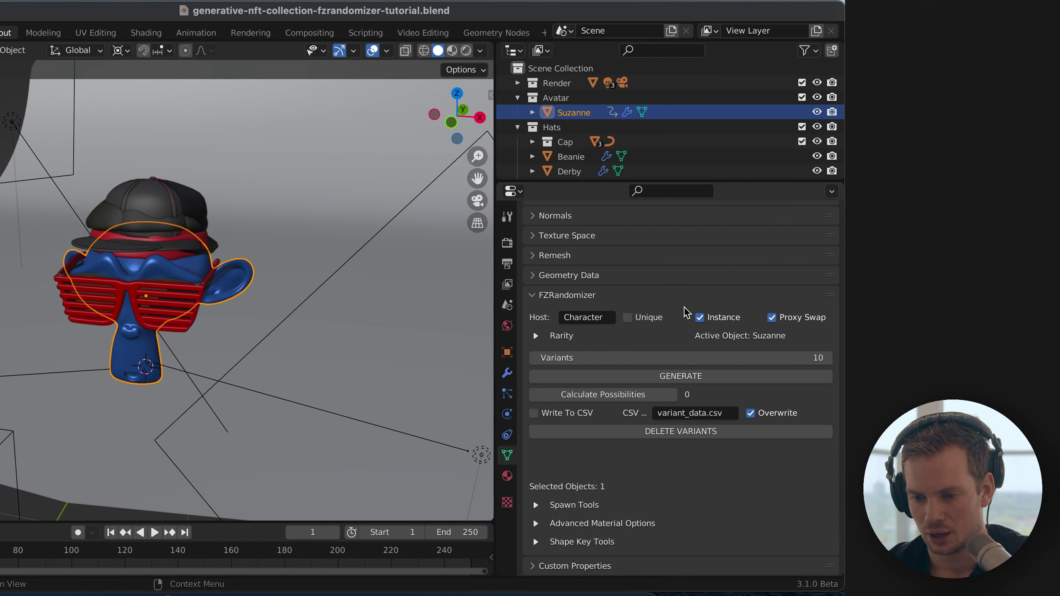
- Hide the Render collection in the viewport so that only the character shows
key(KP_8)
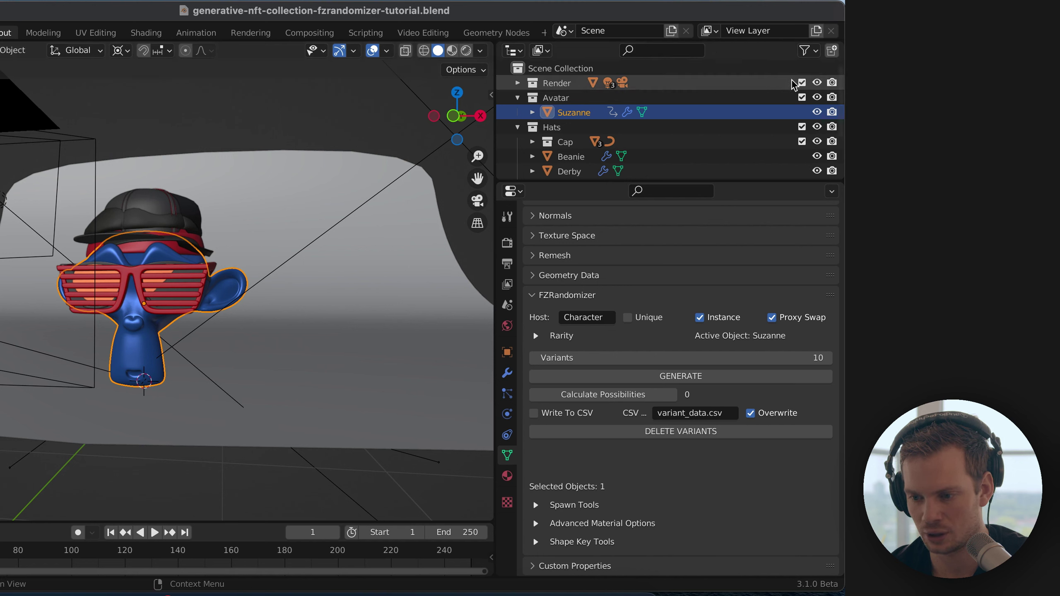
click(817, 84)
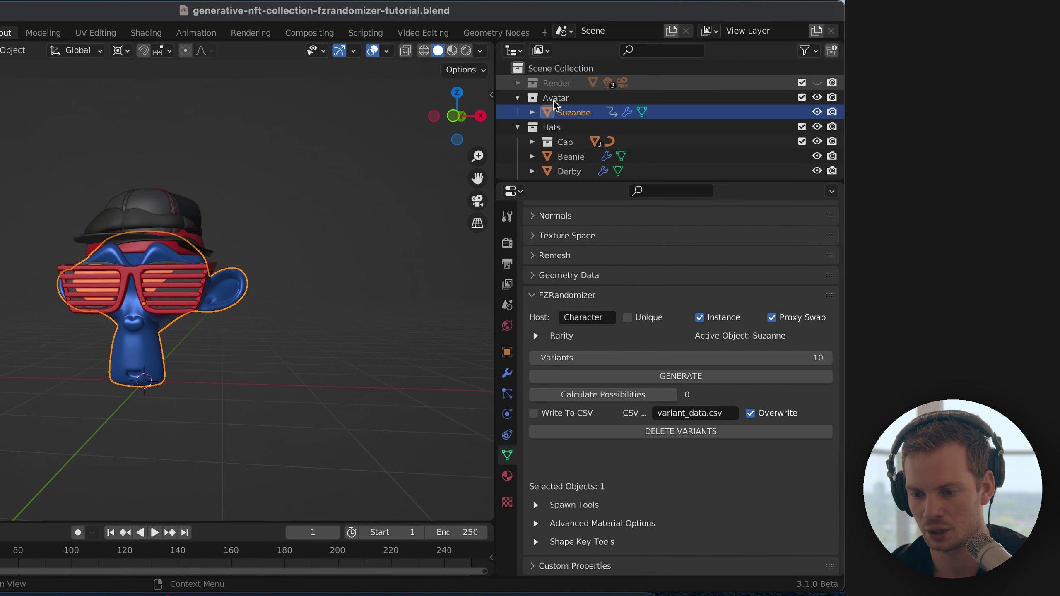
middle_drag(339, 272, 338, 272)
middle_drag(277, 337, 277, 338)
scroll(173, 304, up, 5)
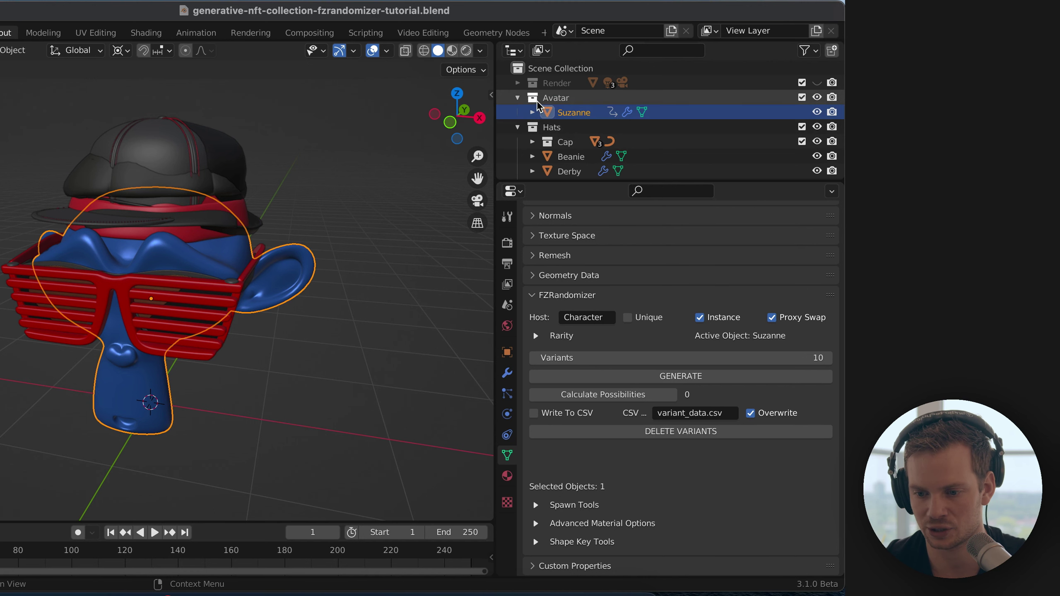
- Enlarge the Outliner to list all contents of the Avatar, Hats and Glasses collections
drag(551, 182, 551, 263)
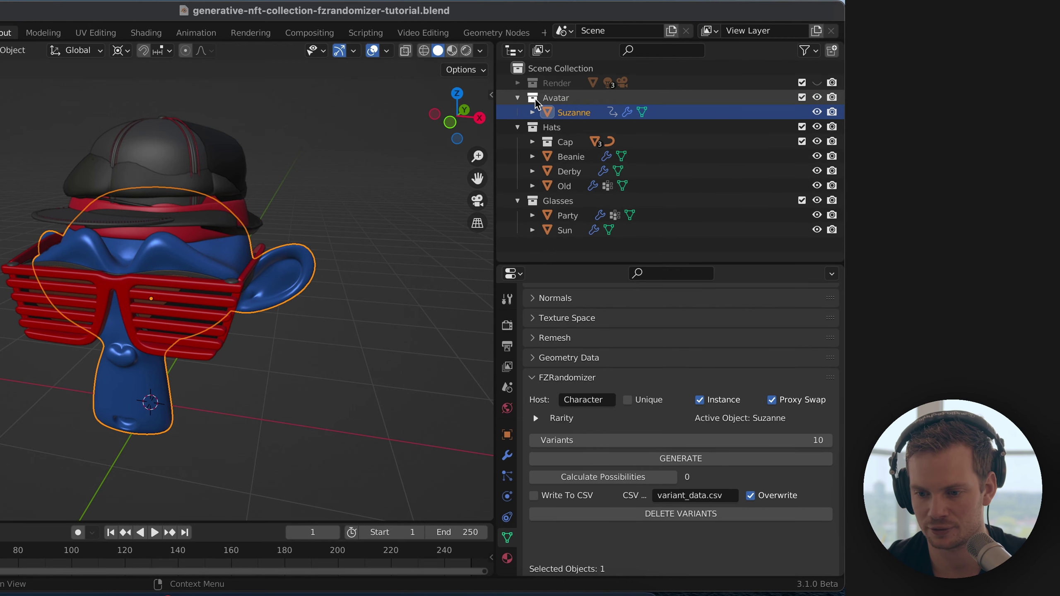
click(547, 97)
click(551, 127)
click(558, 202)
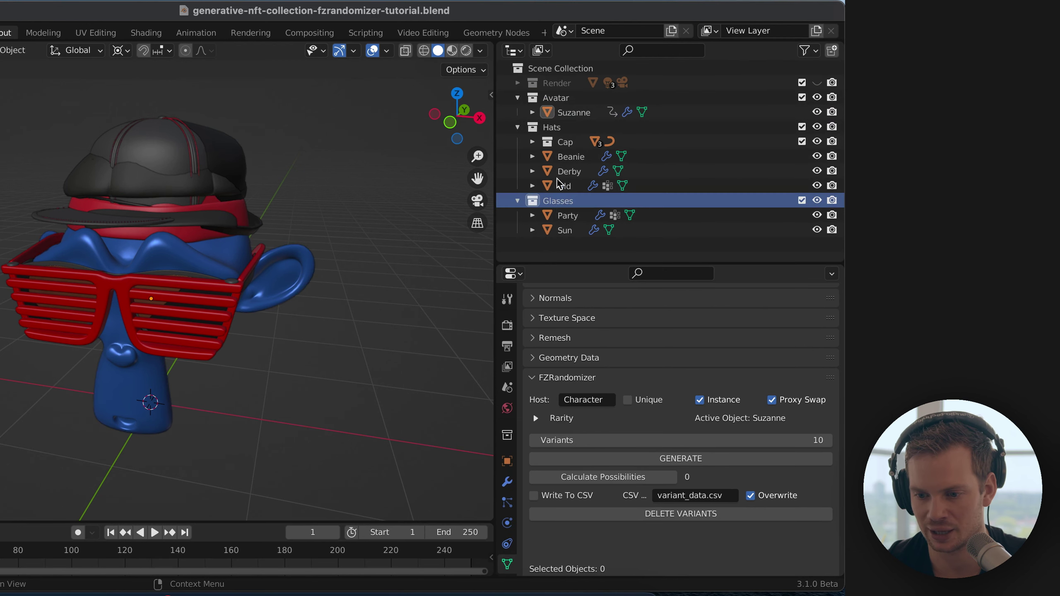
- Create a new collection directly under the Scene Collection and name it Character
click(564, 71)
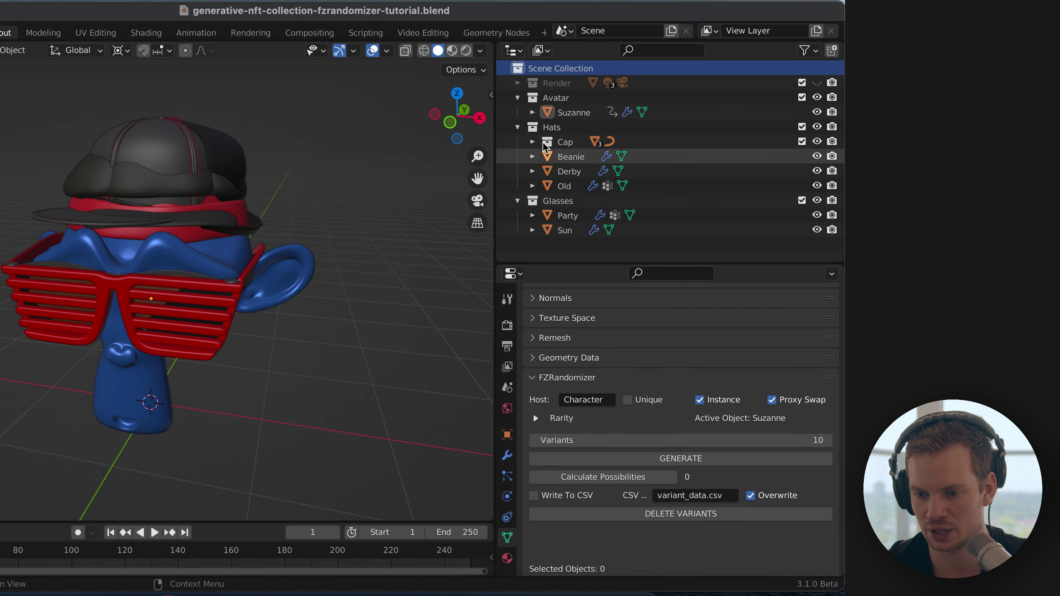
click(832, 51)
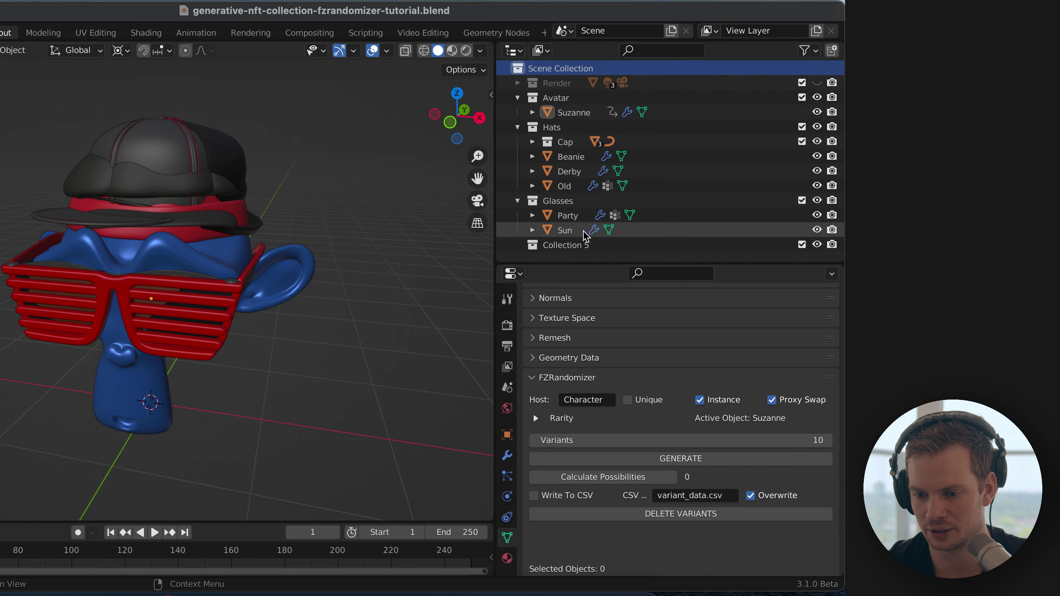
double_click(571, 245)
text(Character)
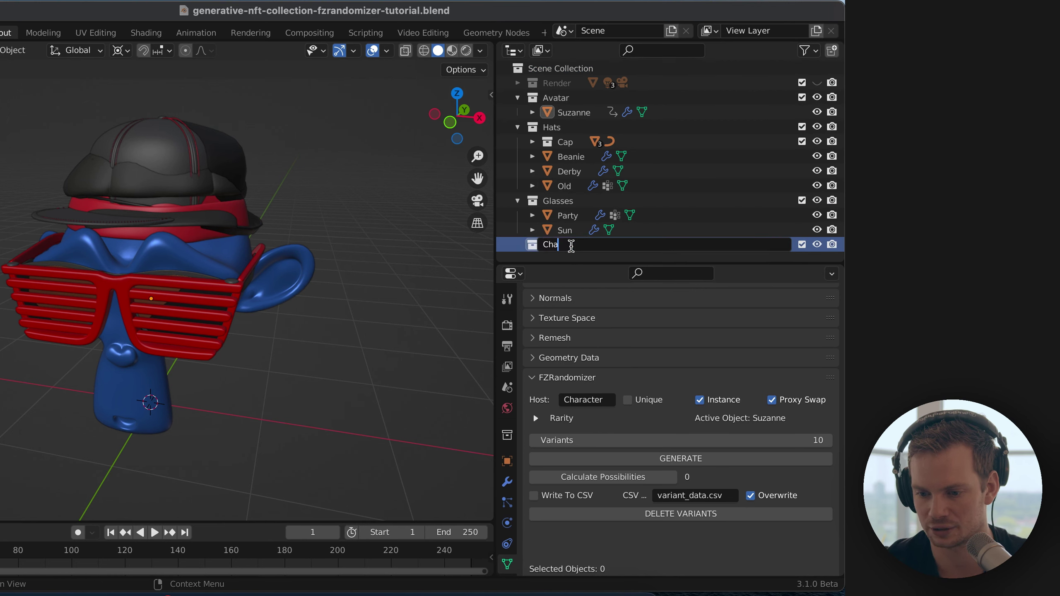
key(Return)
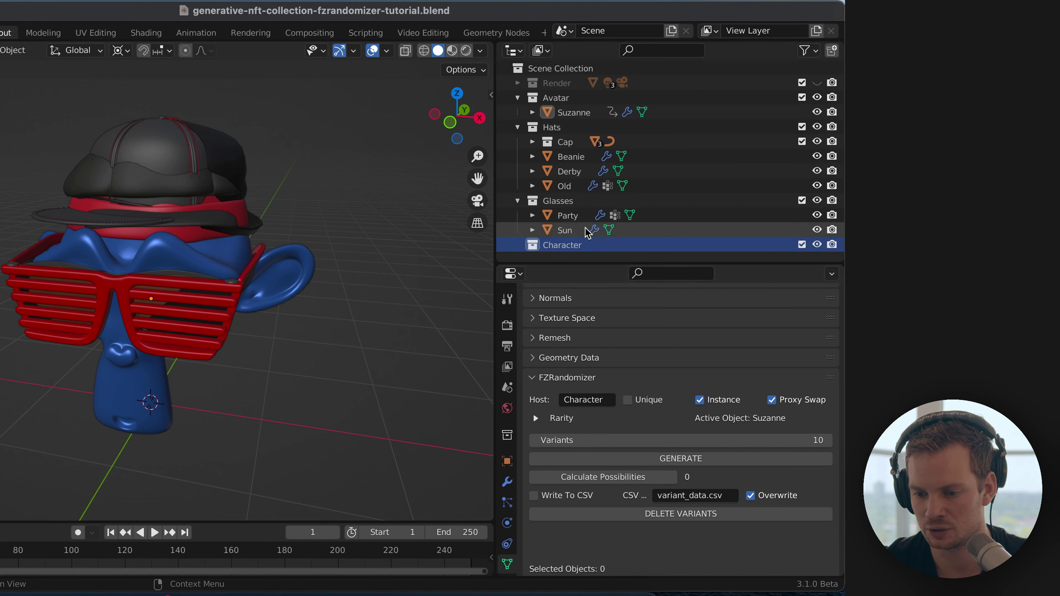
- Move the Avatar, Hats and Glasses collections together into the Character collection
click(558, 98)
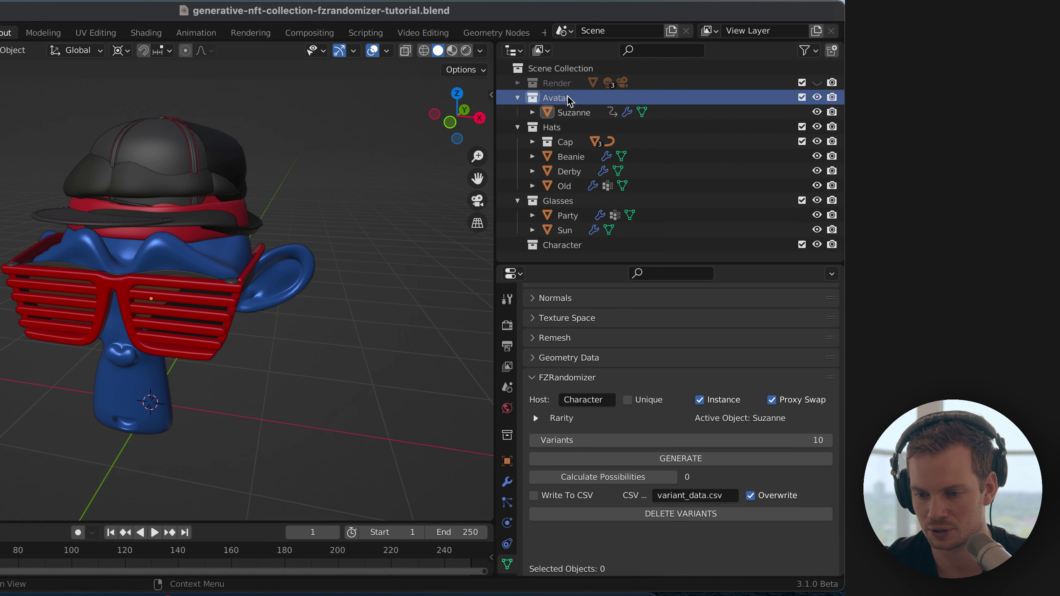
click(552, 127)
click(558, 111)
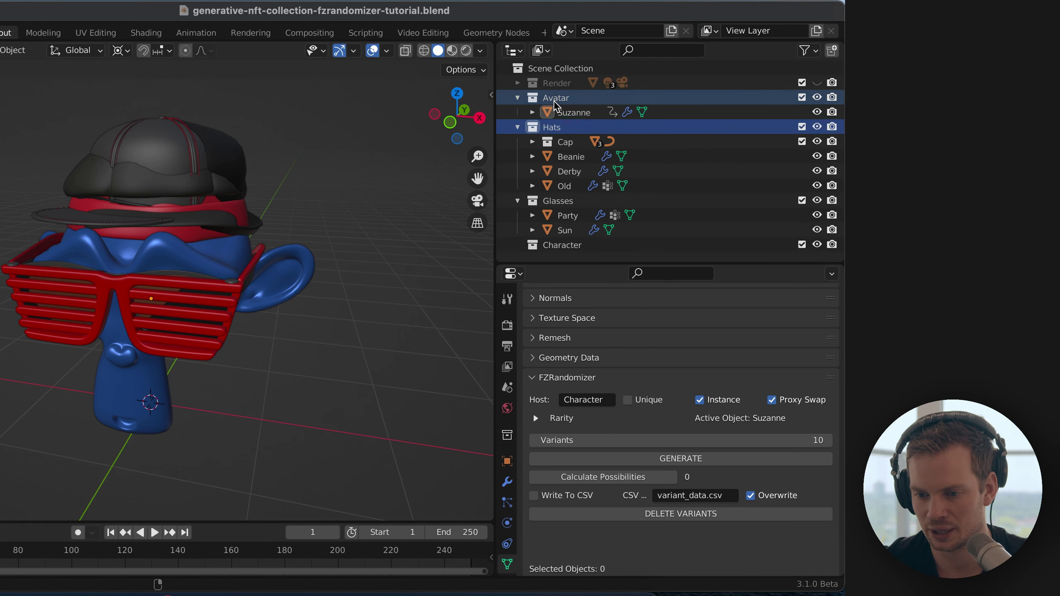
click(552, 130)
click(535, 202)
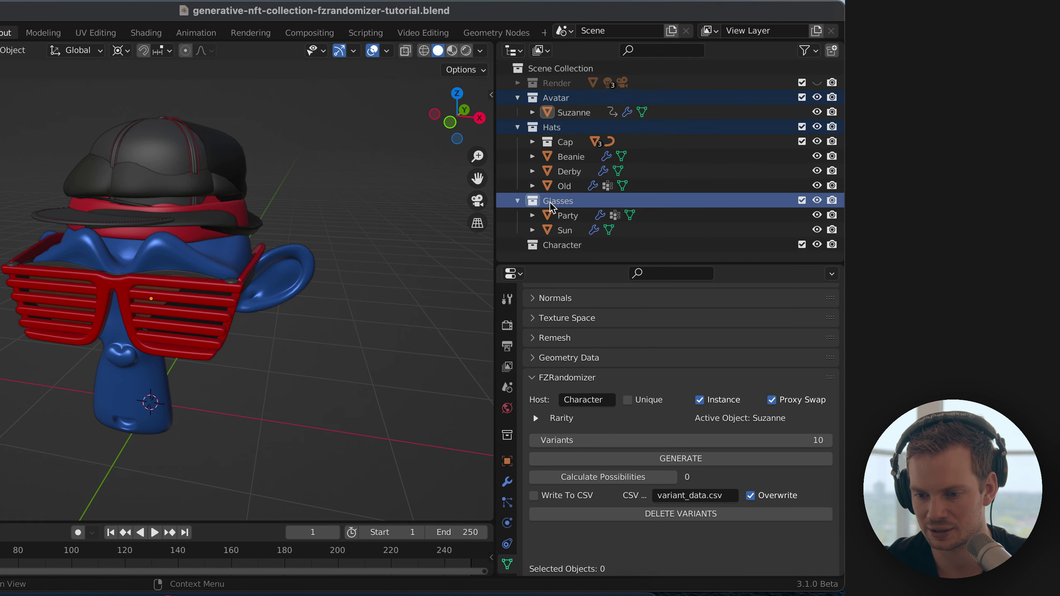
drag(534, 203, 540, 245)
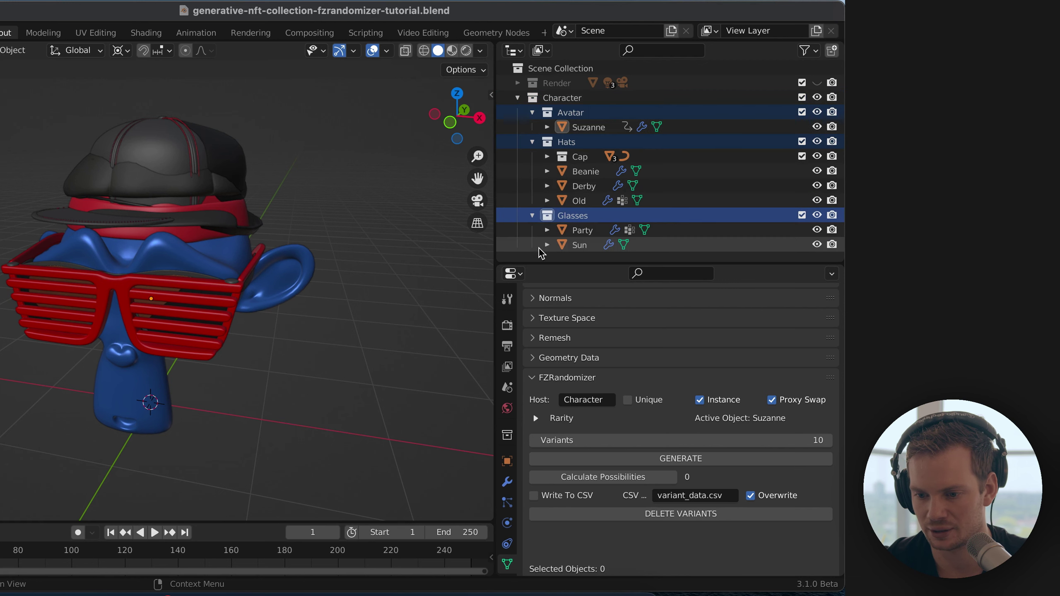
- Select the Character collection and calculate its number of possible variants with FZRandomizer
click(546, 99)
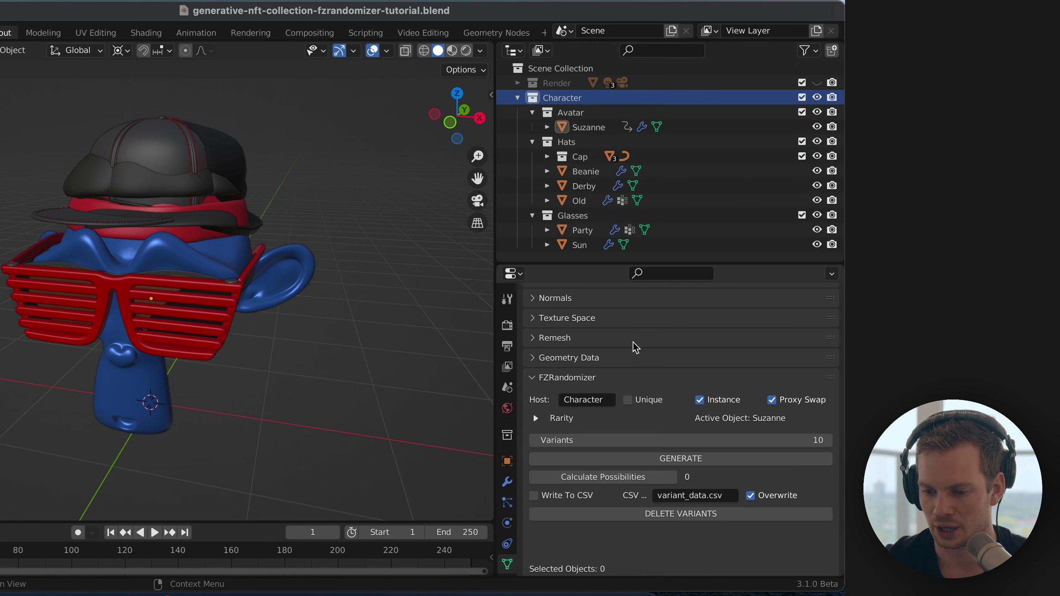
scroll(603, 464, down, 1)
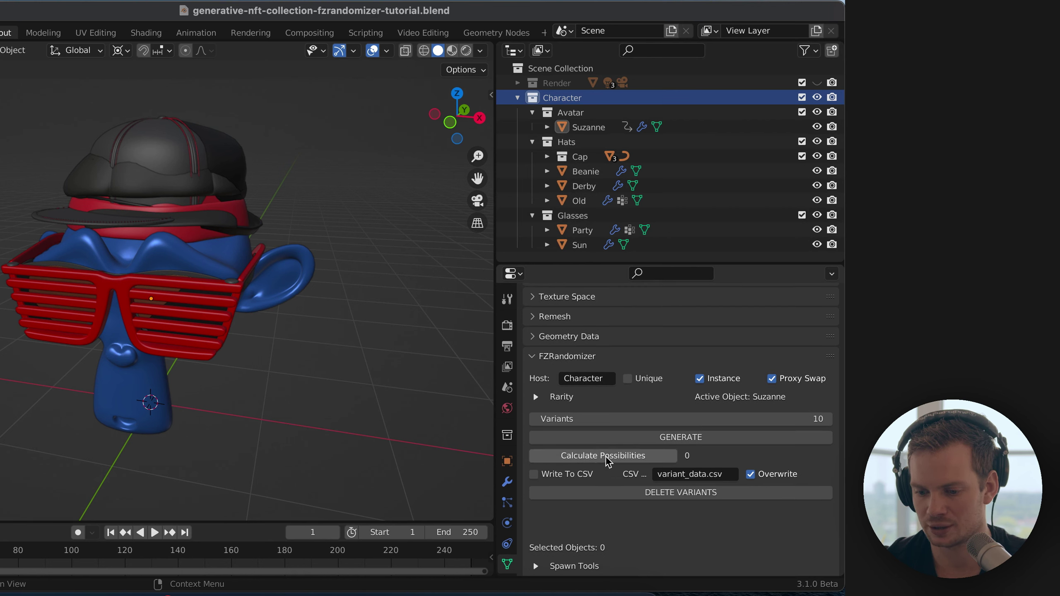
click(608, 456)
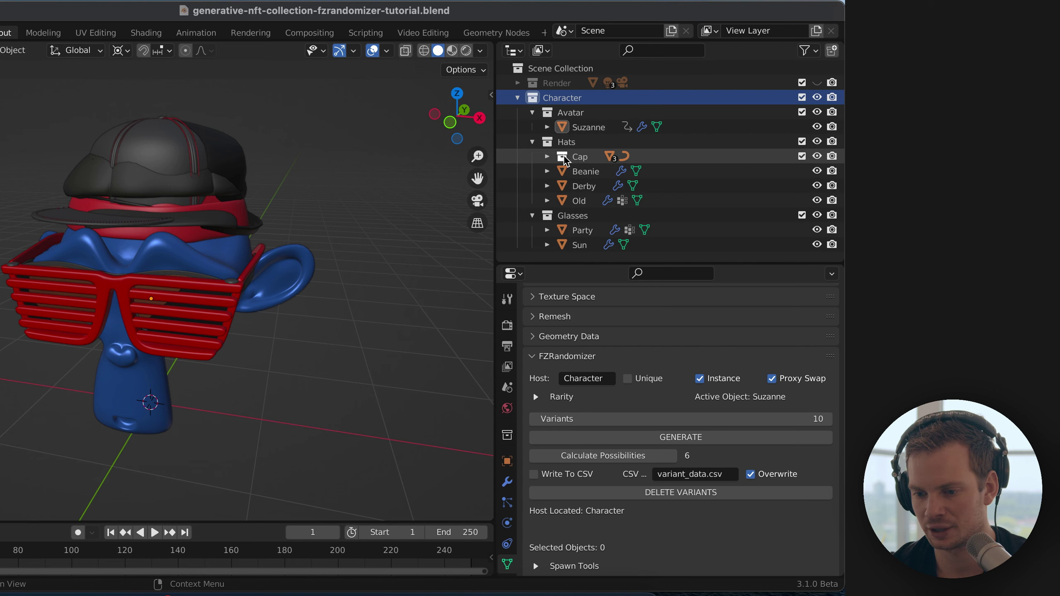
- Expand the Cap collection to examine the objects that make up the cap, and collapse it again
click(547, 157)
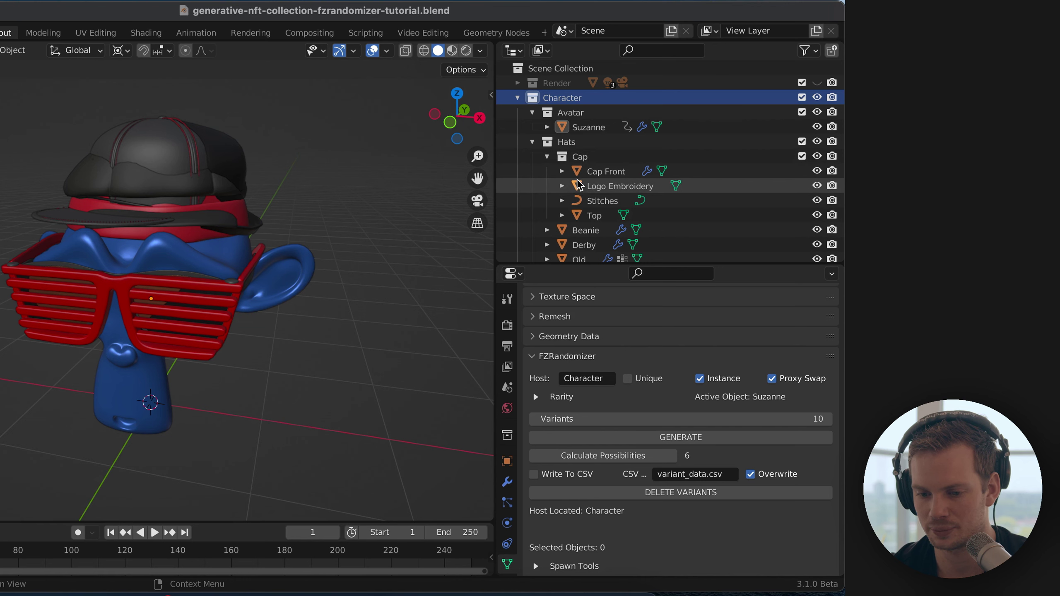
click(548, 157)
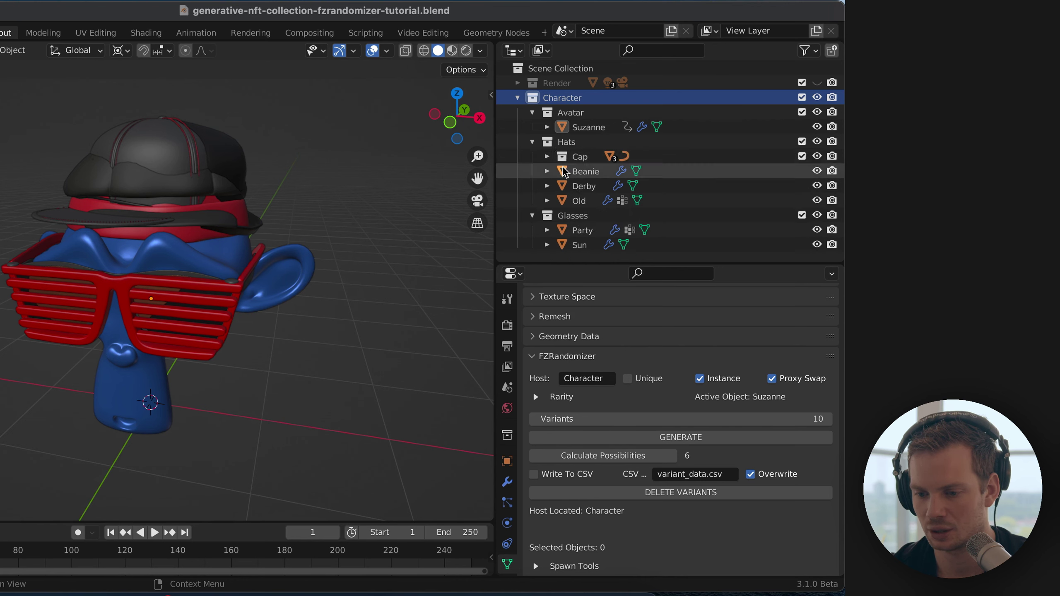
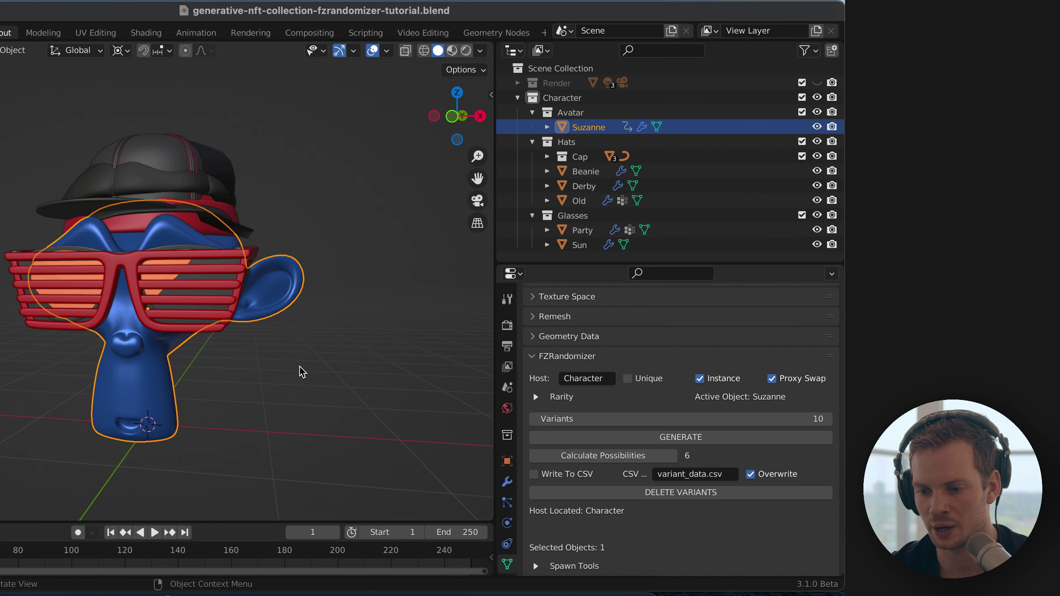
- Show Suzanne's material properties and enlarge the slot list so all its materials fit
scroll(608, 393, down, 2)
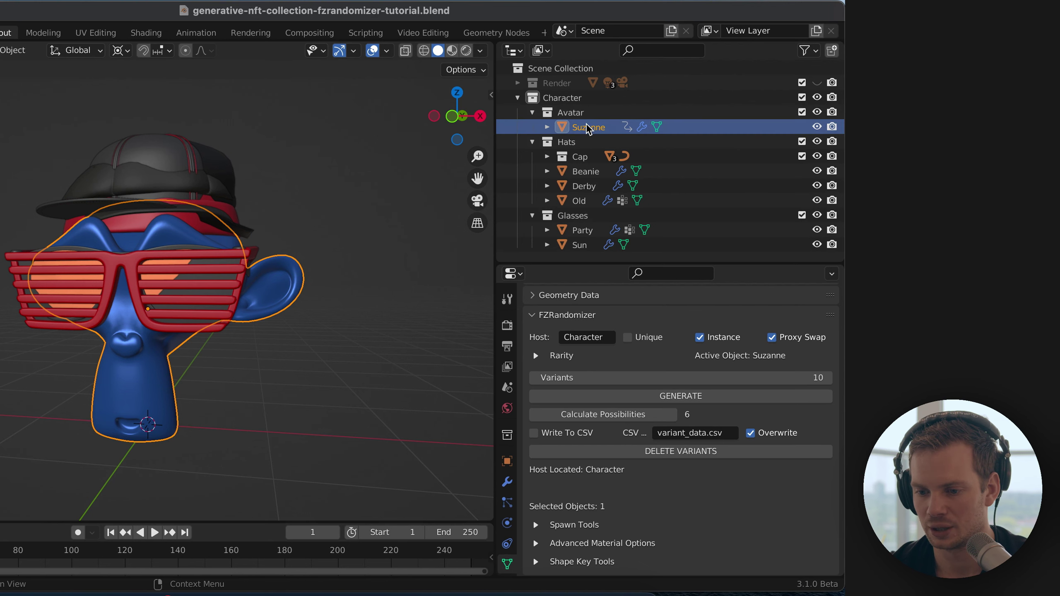
scroll(506, 511, down, 3)
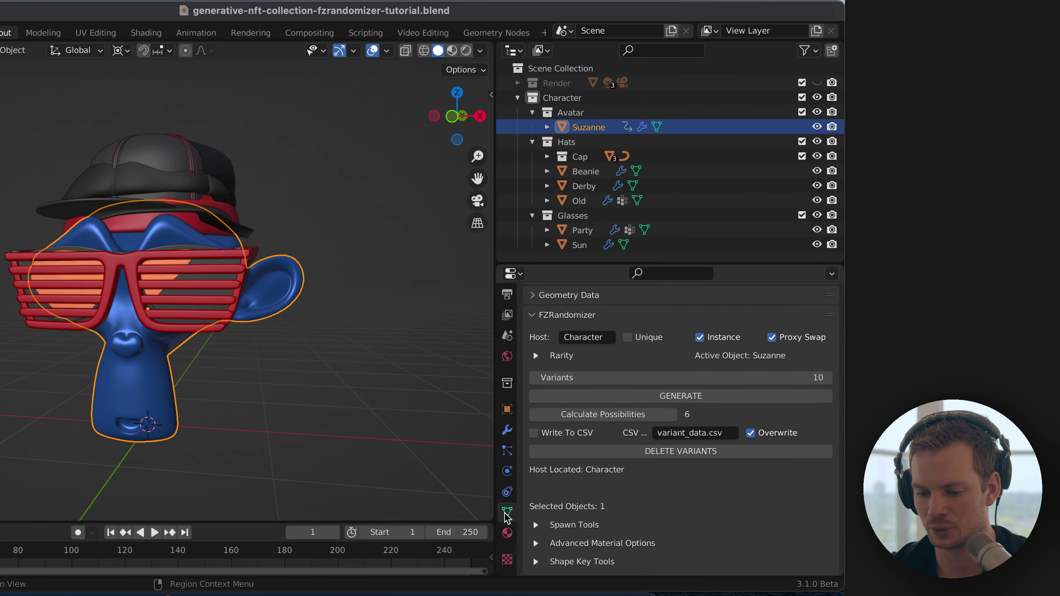
click(507, 534)
scroll(634, 407, up, 15)
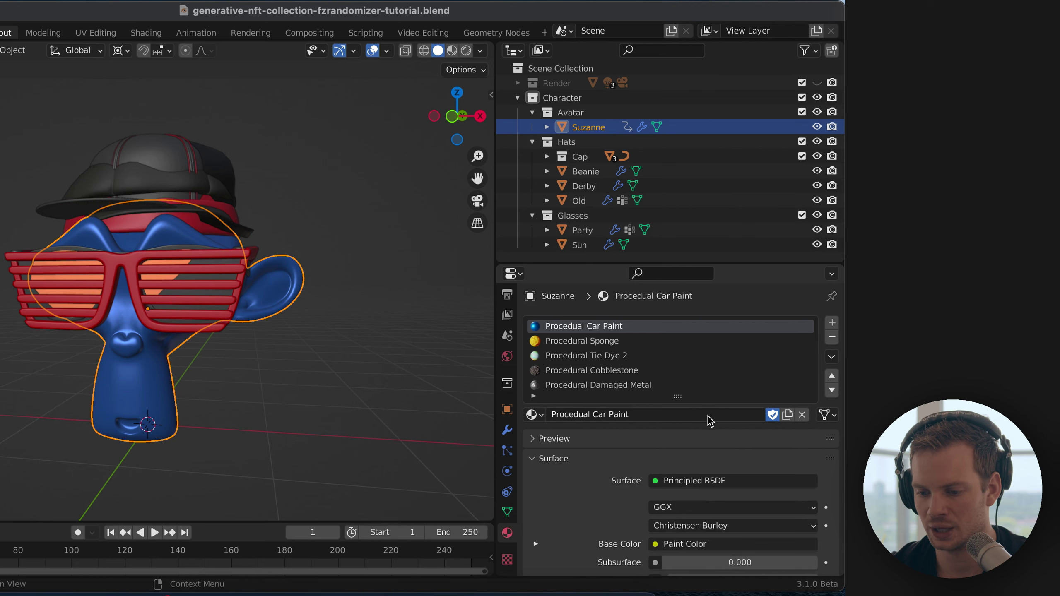
drag(678, 397, 681, 412)
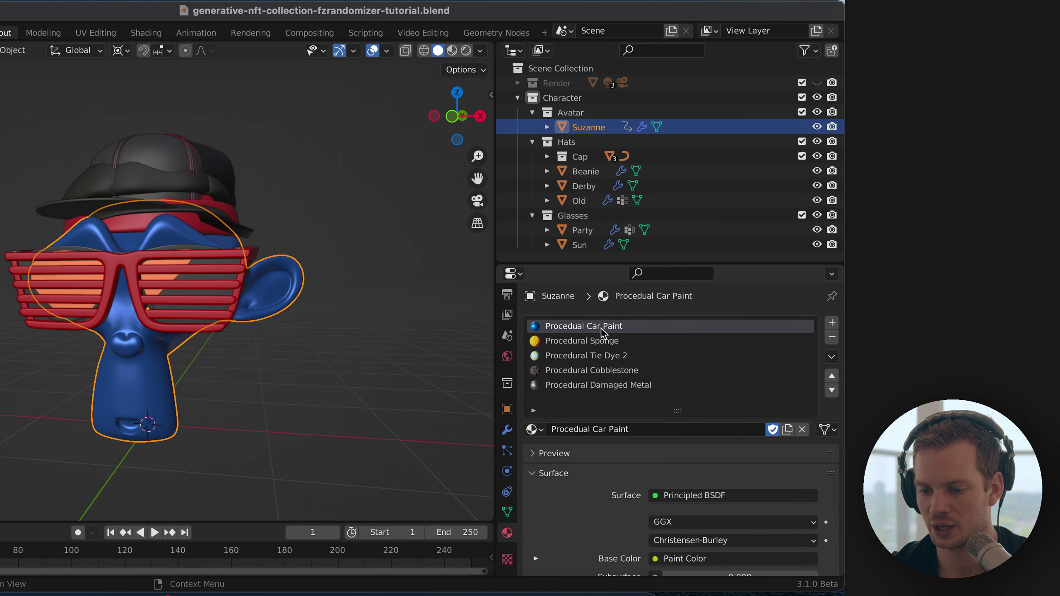
- Rename the Suzanne object in the Avatar collection as Suzanne Car Paint
double_click(588, 127)
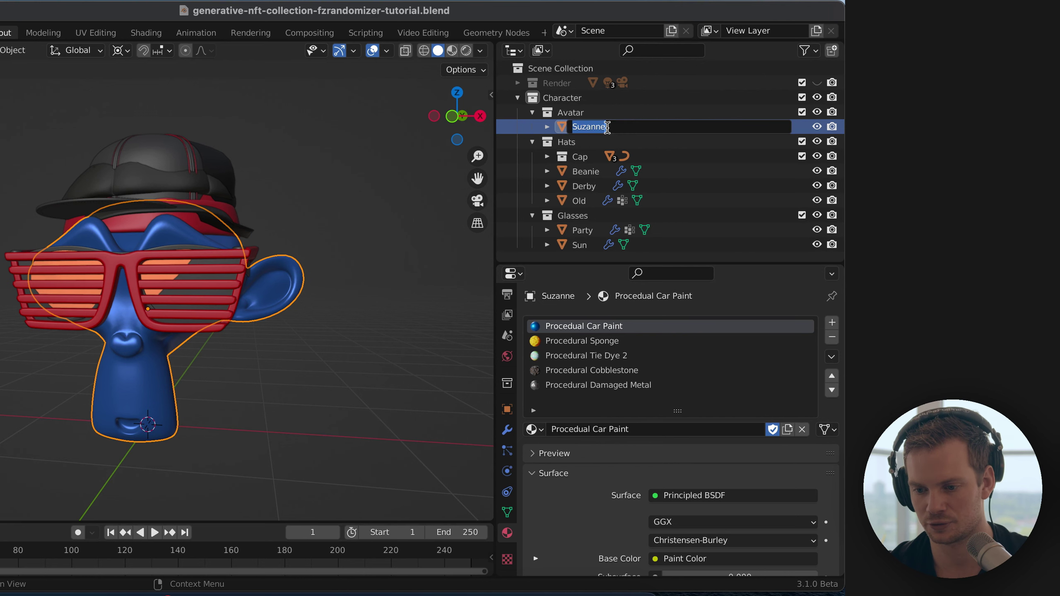
click(638, 127)
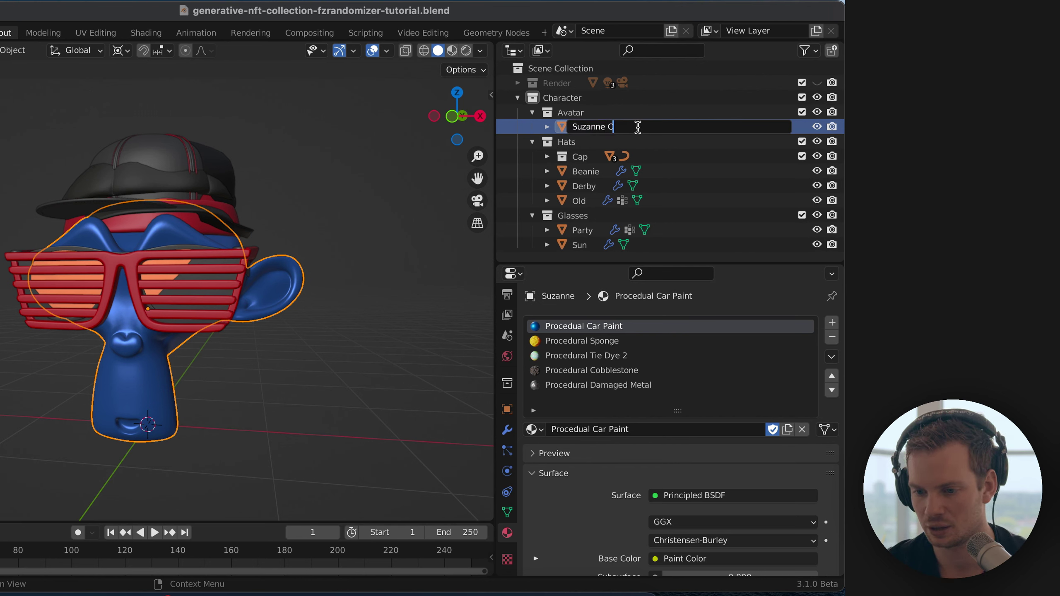
text(Car Paint)
key(Return)
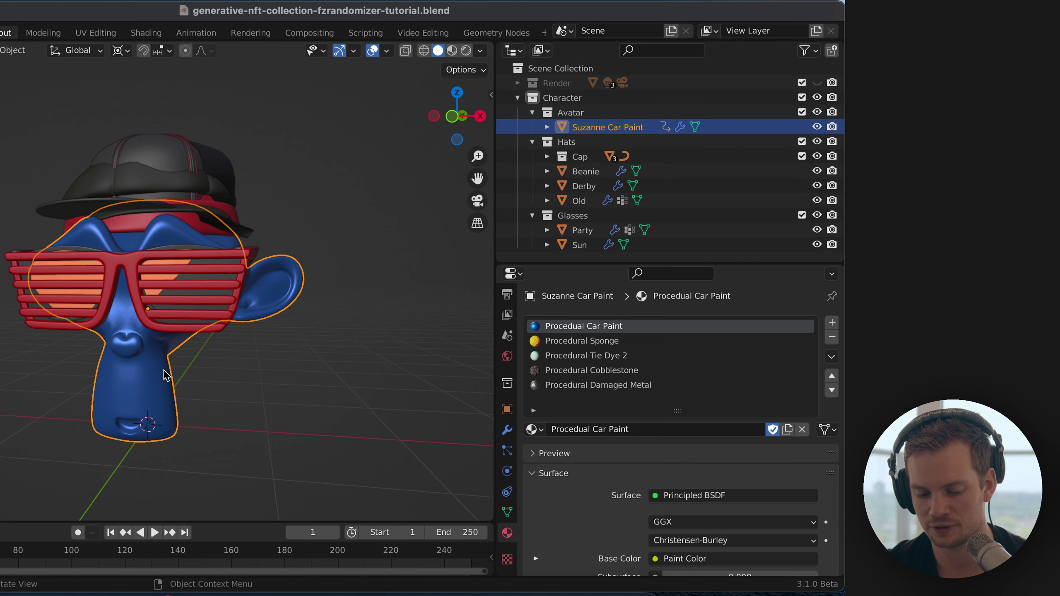
- Try an independent duplicate of Suzanne Car Paint beside the original, inspect its mesh data, and delete the copy
key(shift+d)
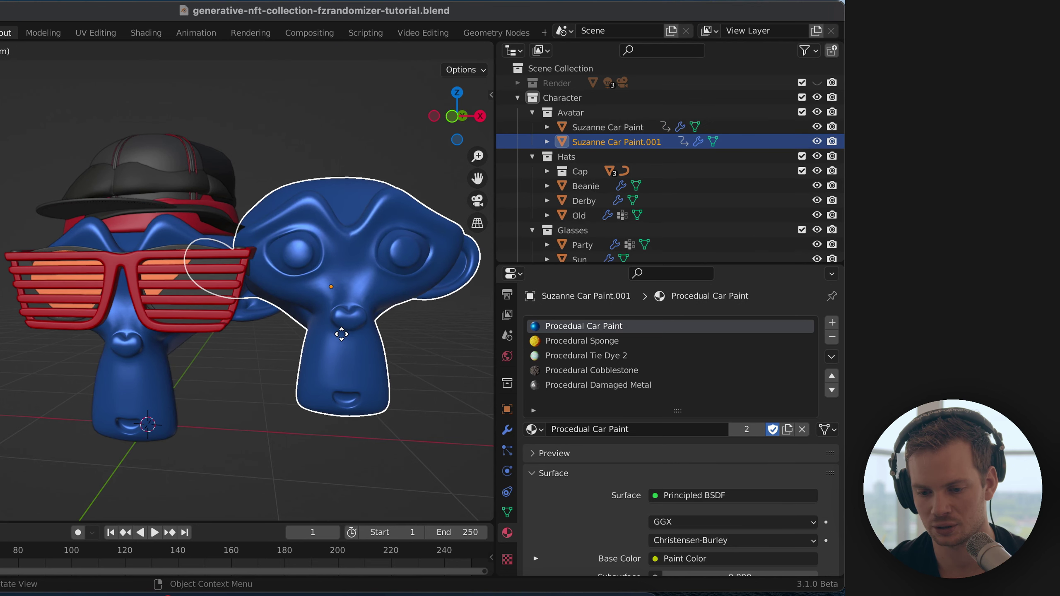
click(318, 294)
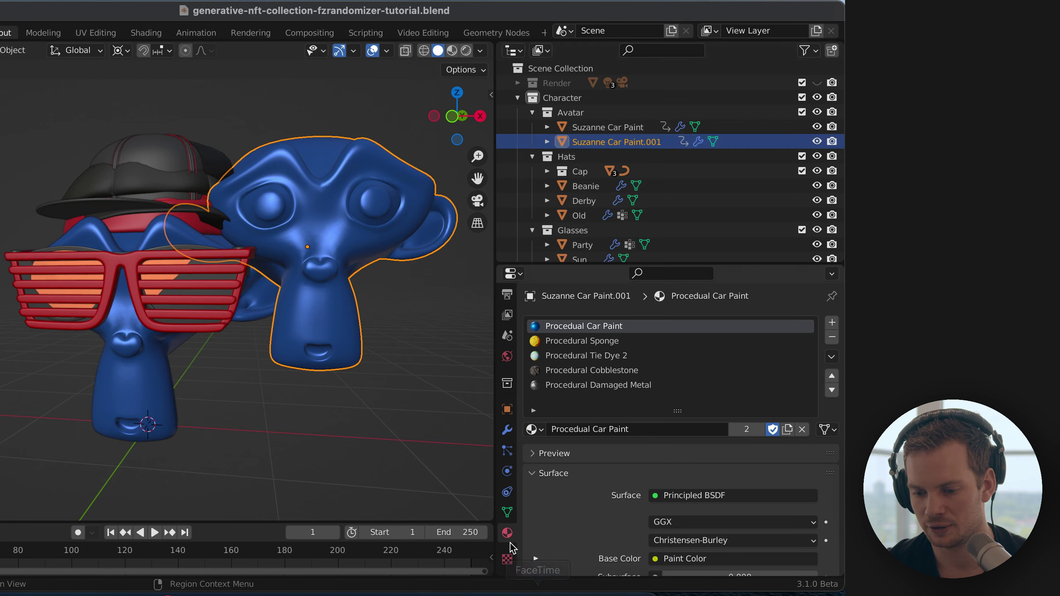
click(507, 515)
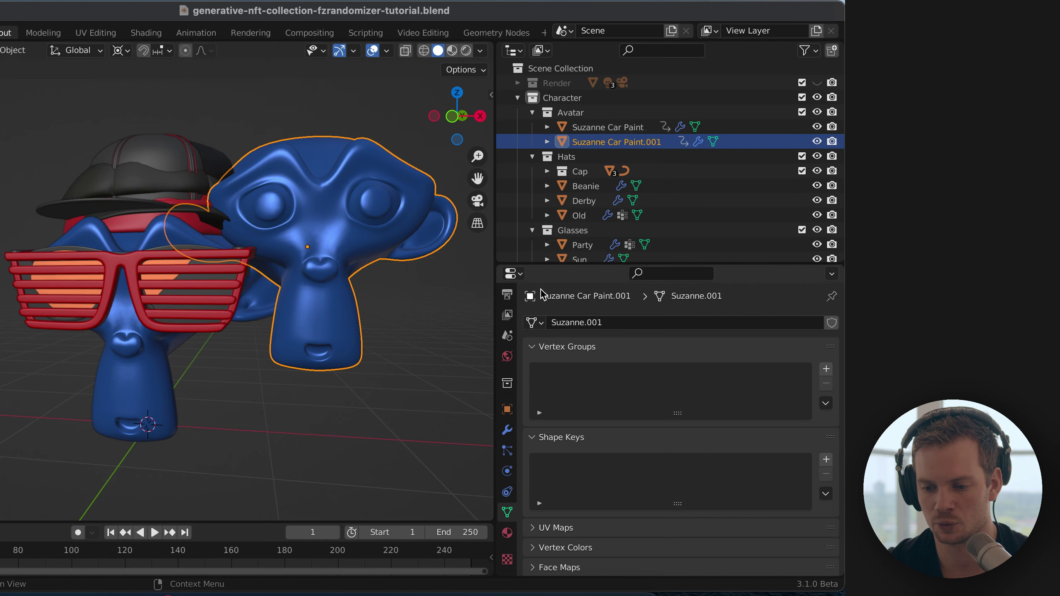
key(x)
click(355, 328)
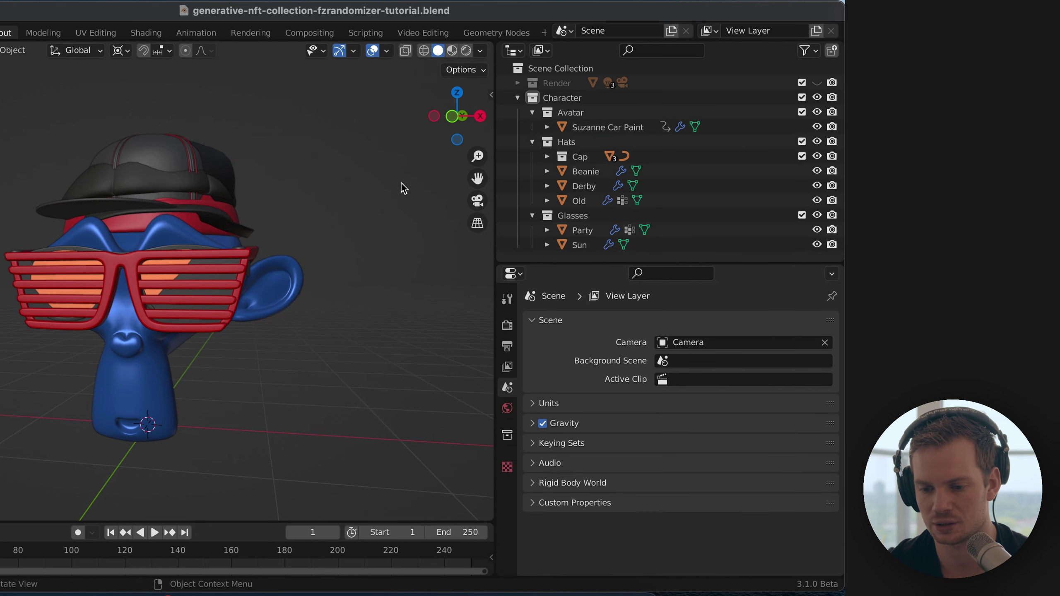
- Place a linked duplicate of Suzanne Car Paint beside the original and compare the mesh data of both objects
click(152, 367)
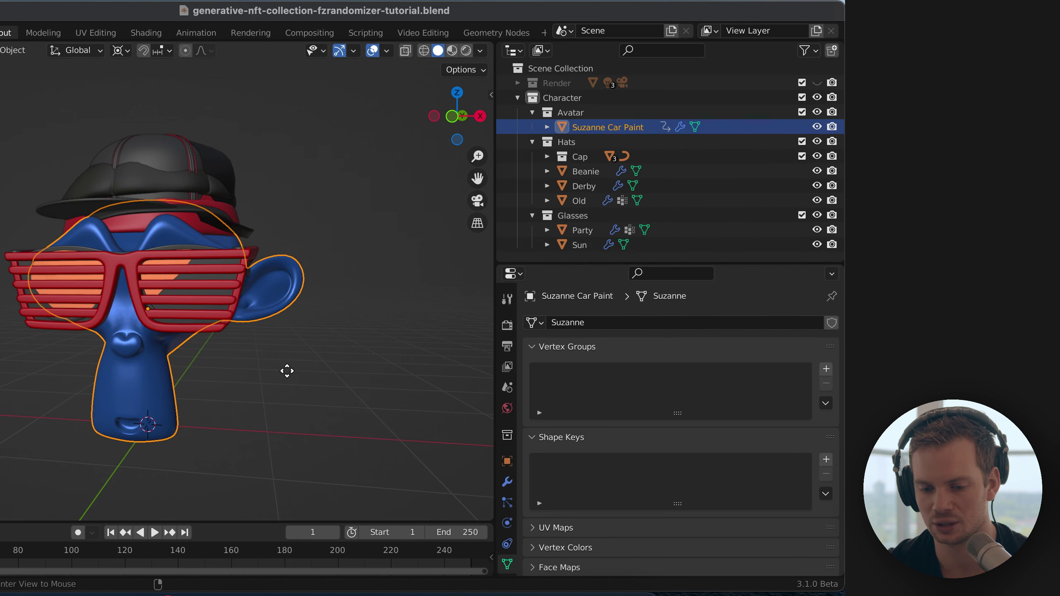
key(shift+d)
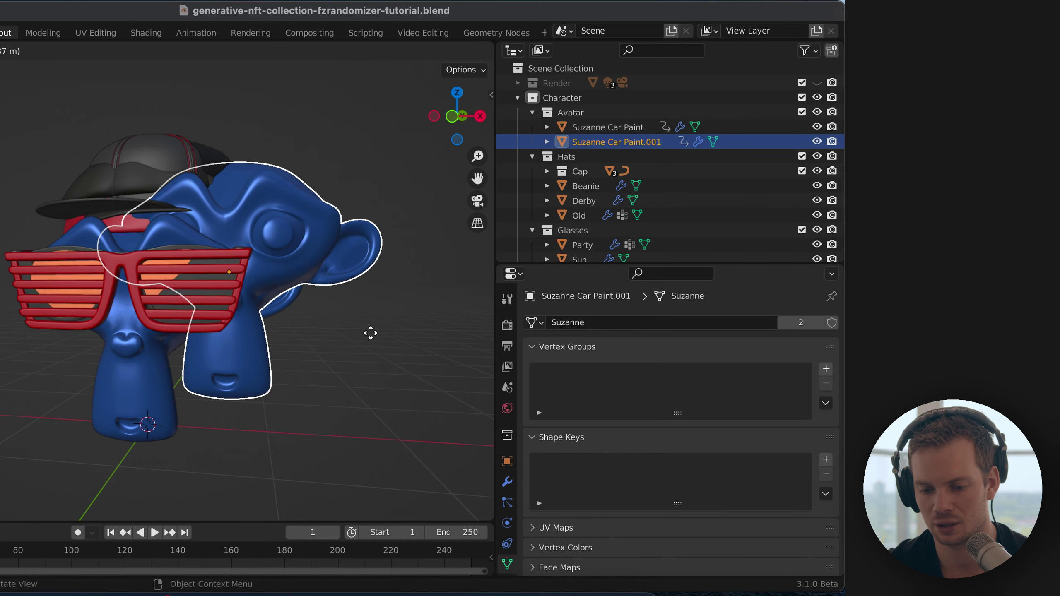
click(388, 318)
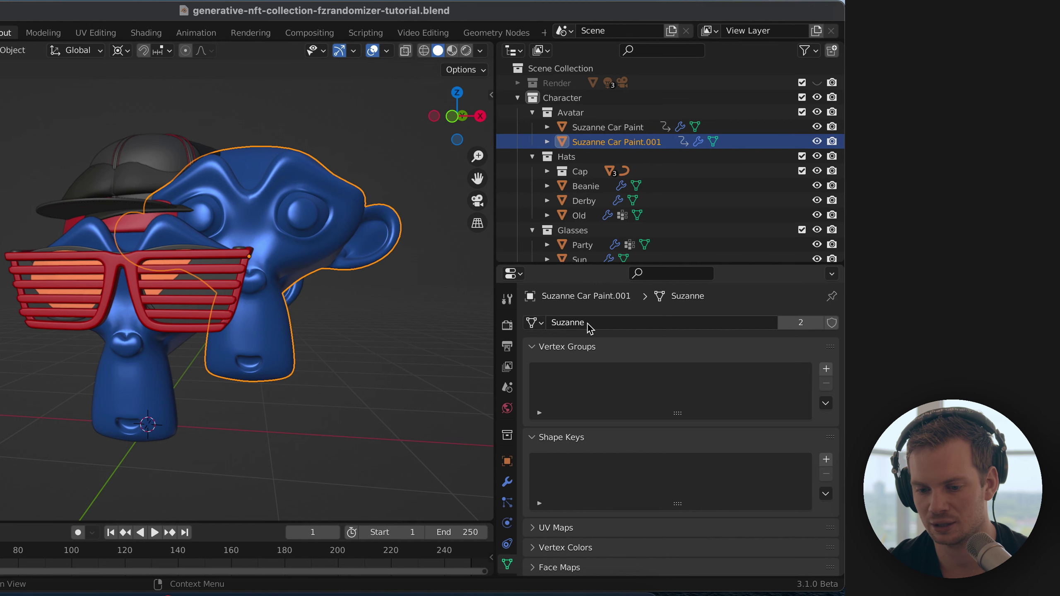
click(147, 396)
click(249, 364)
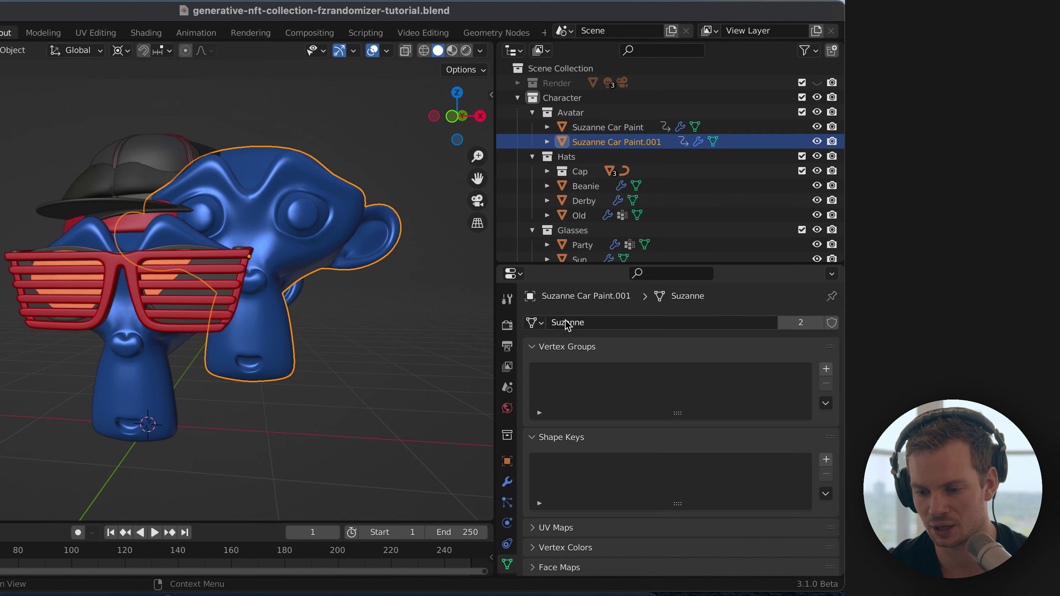
click(584, 127)
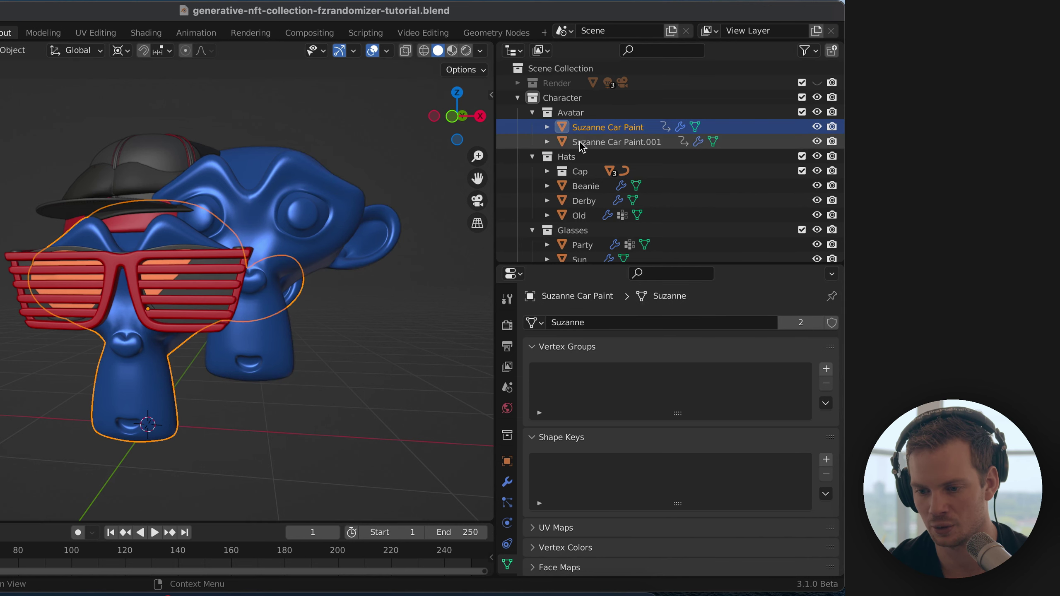
click(580, 142)
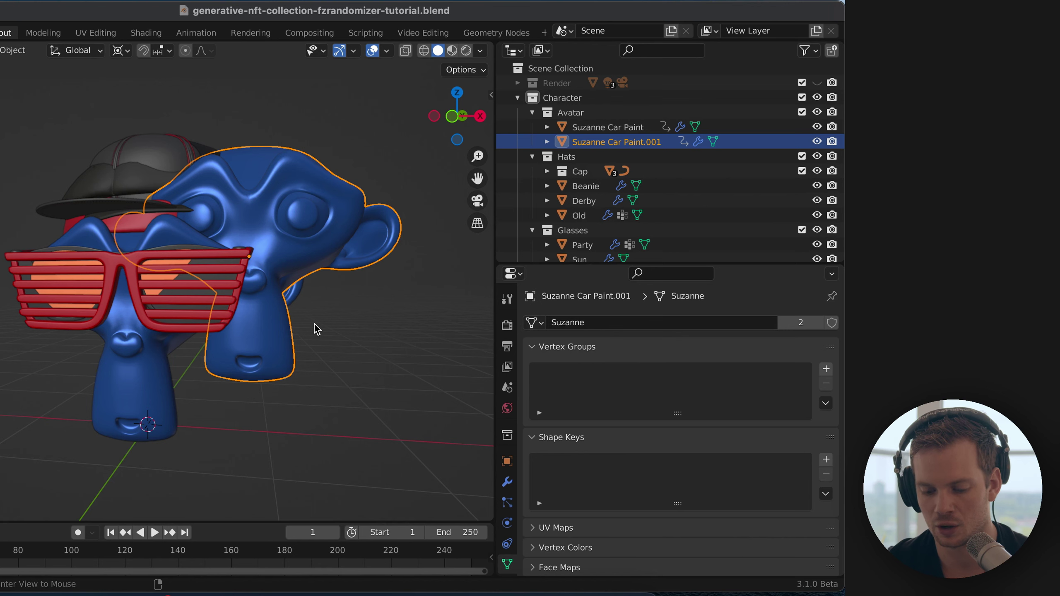
- Clear the linked duplicate's location and rotation, and delete that duplicate
key(alt+g)
key(alt+r)
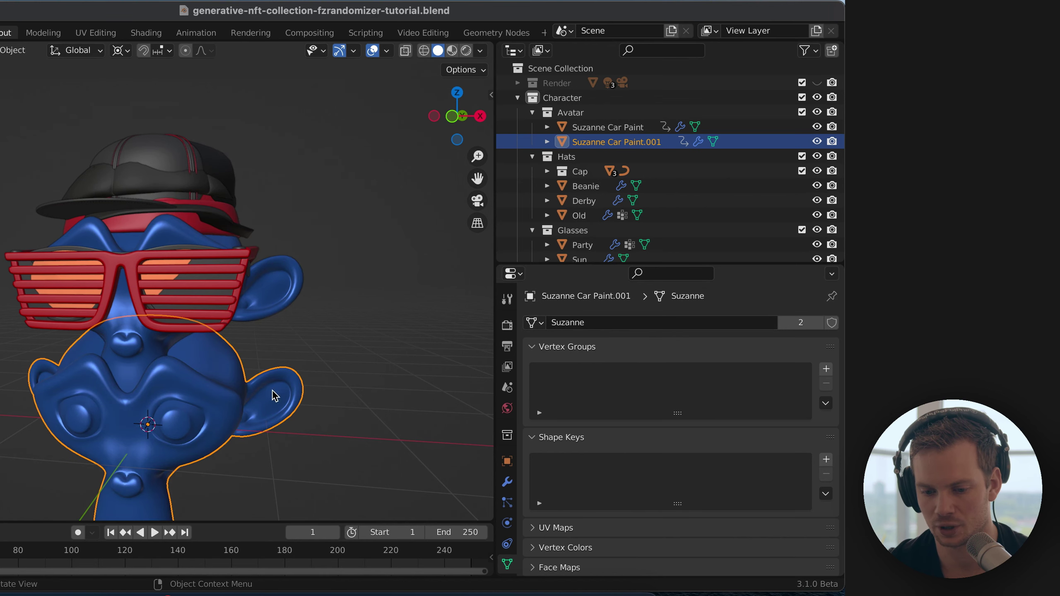
key(Delete)
- Create a linked duplicate of Suzanne Car Paint at exactly the same position as the original
click(287, 280)
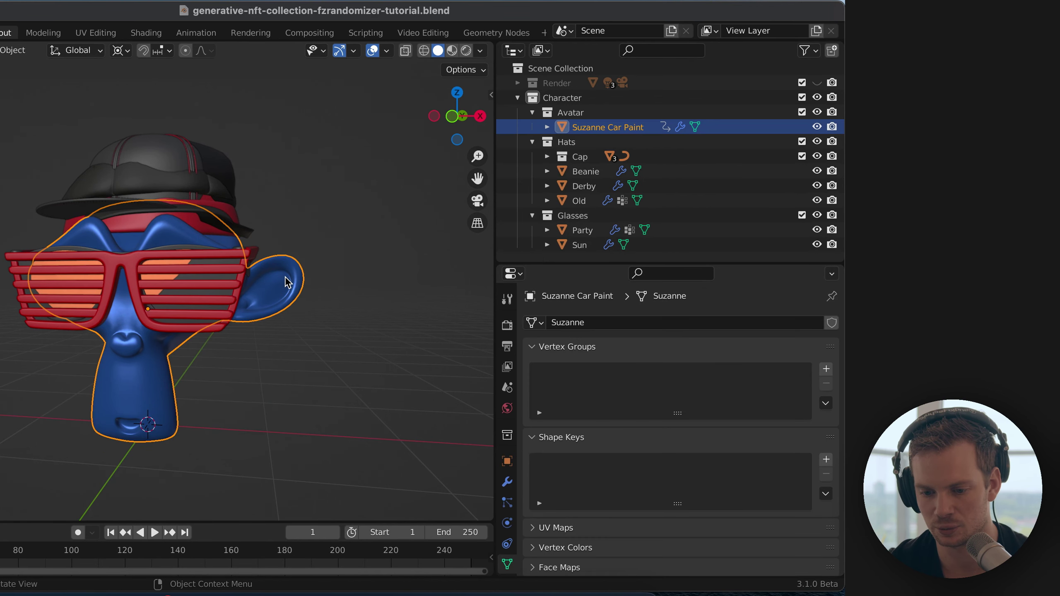
key(shift+d)
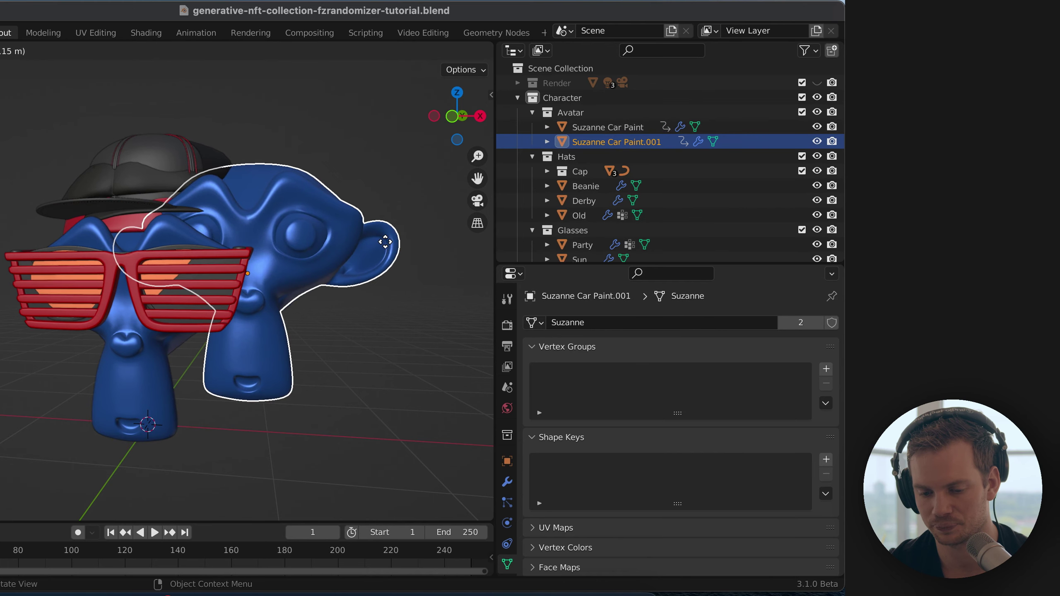
right_click(353, 268)
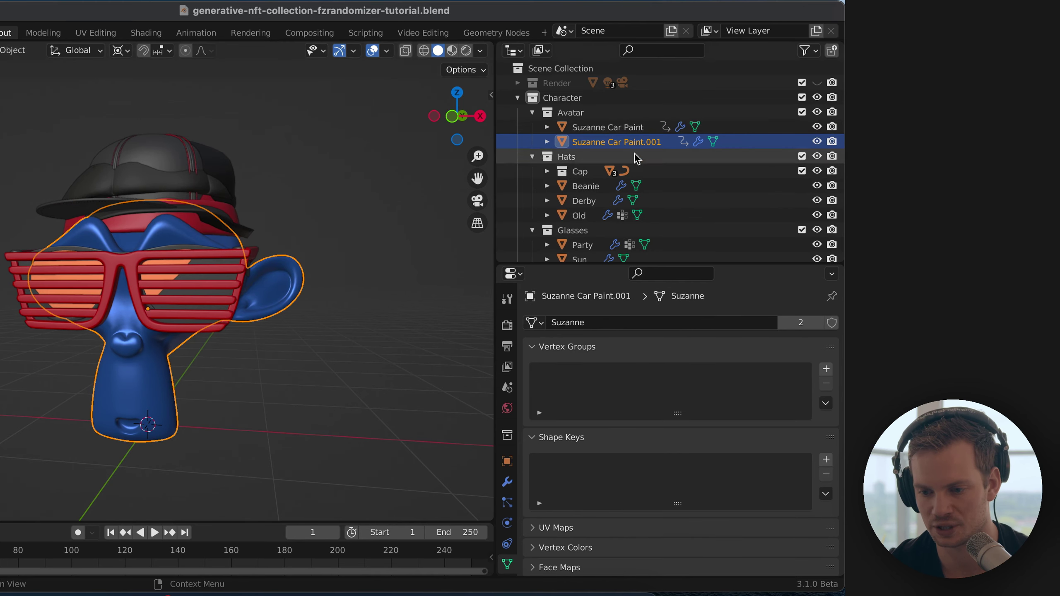
- Link the first material slot of the original Suzanne Car Paint to Object instead of Data
click(608, 128)
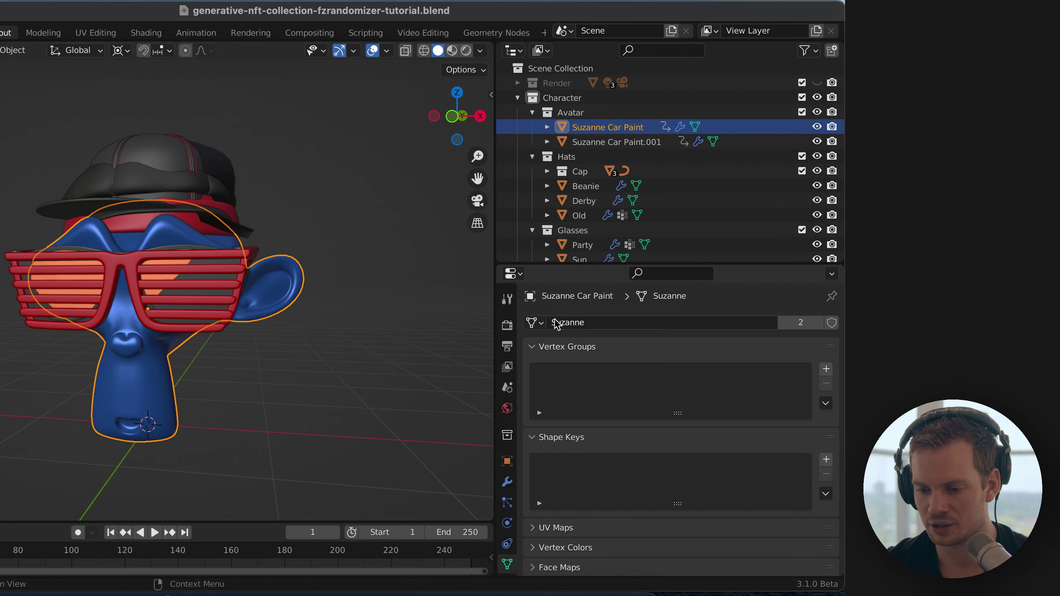
click(508, 408)
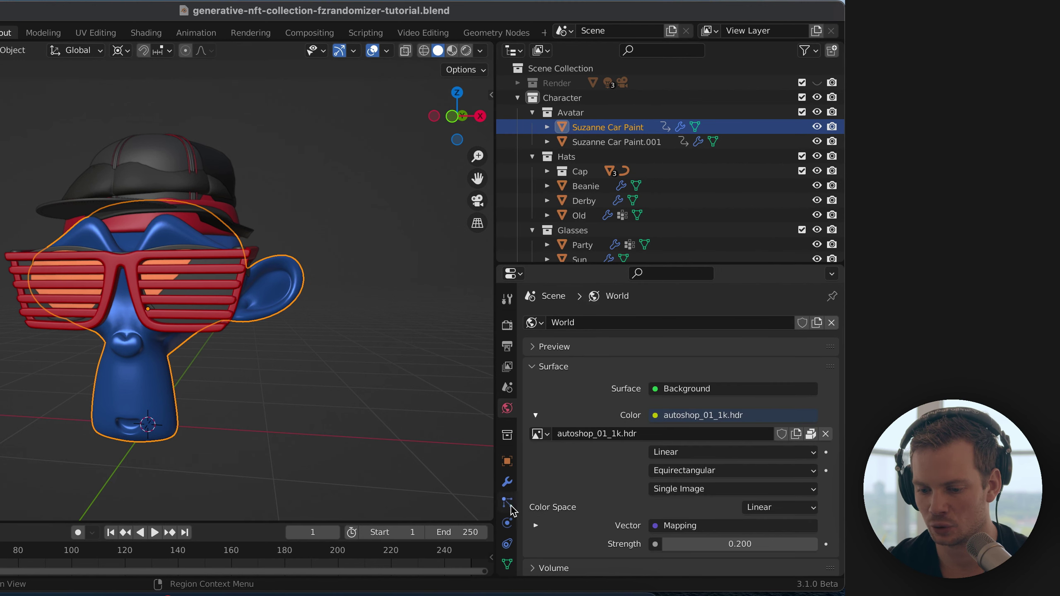
scroll(508, 505, down, 3)
click(508, 534)
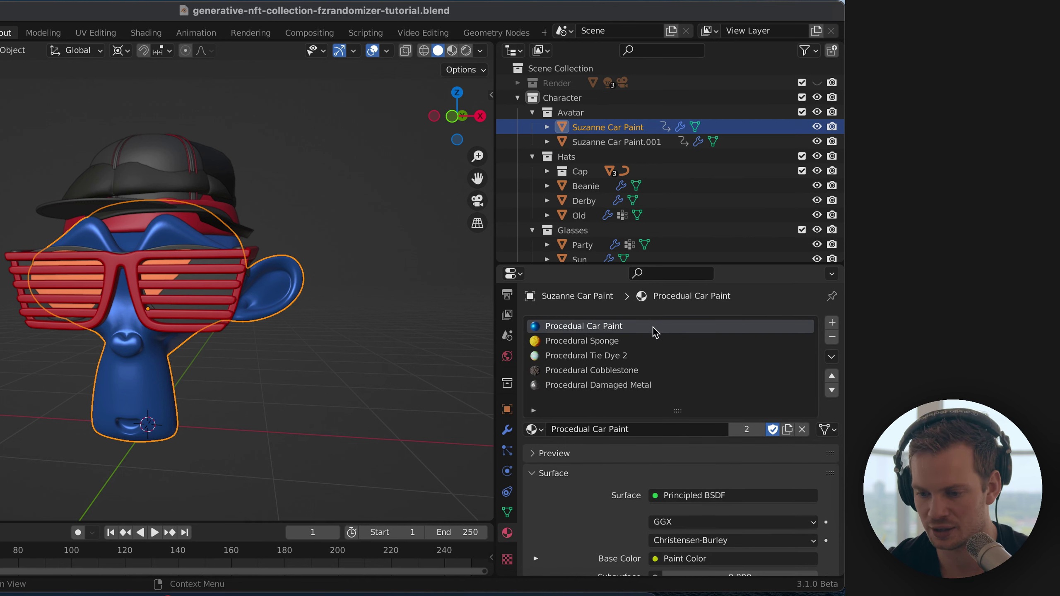
click(829, 430)
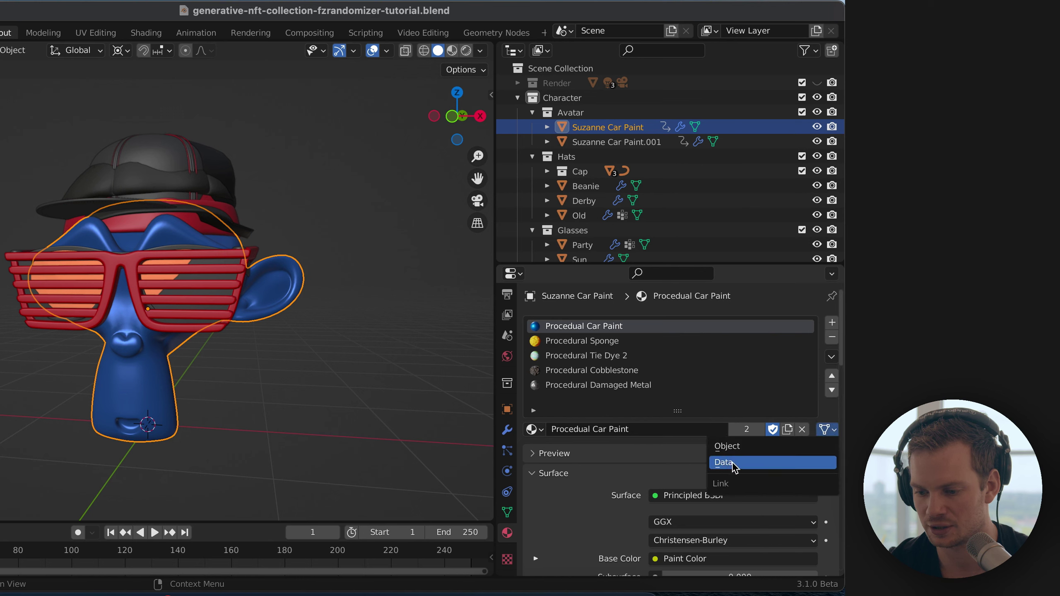
click(744, 464)
click(828, 430)
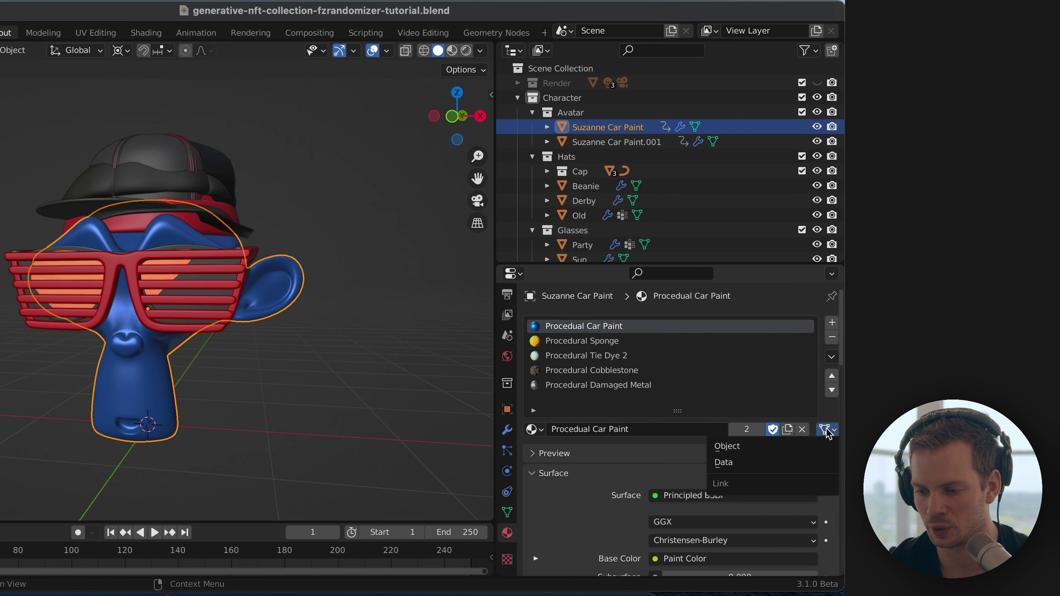
click(749, 449)
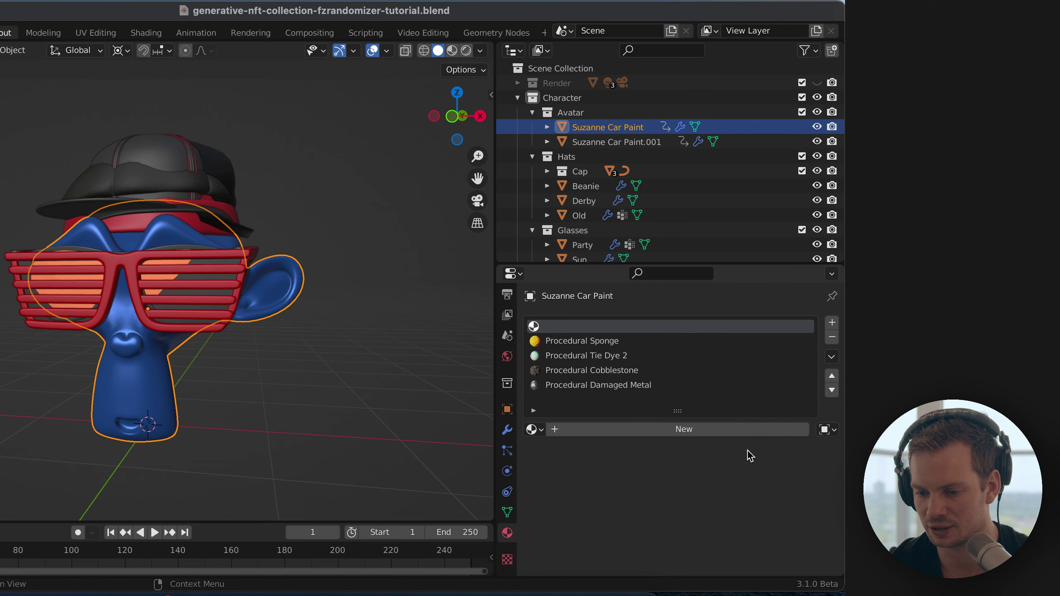
- Assign the existing Procedual Car Paint material to the empty first slot of Suzanne Car Paint
click(565, 429)
click(804, 430)
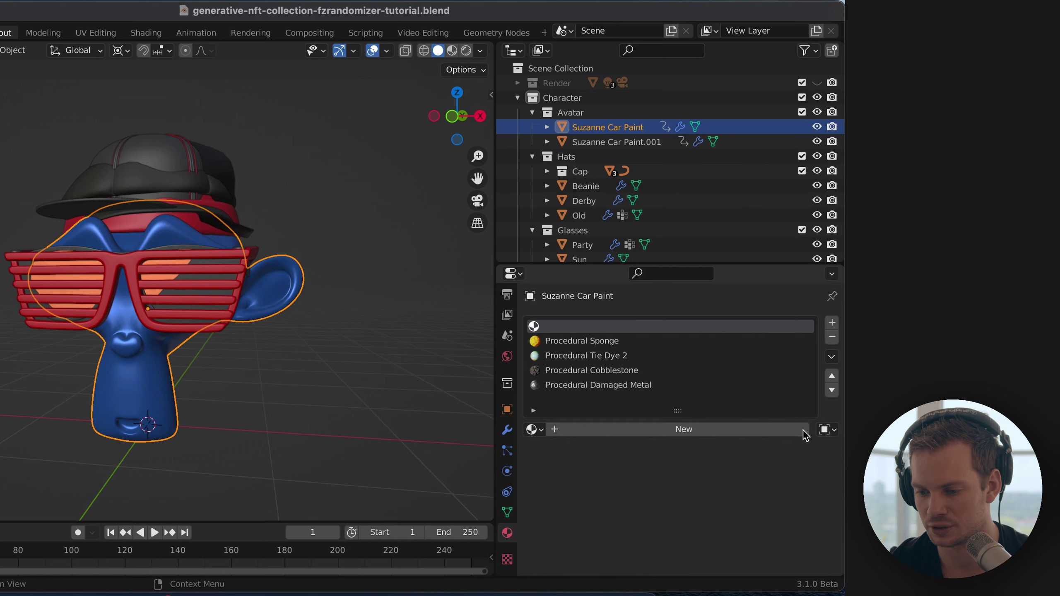
click(534, 430)
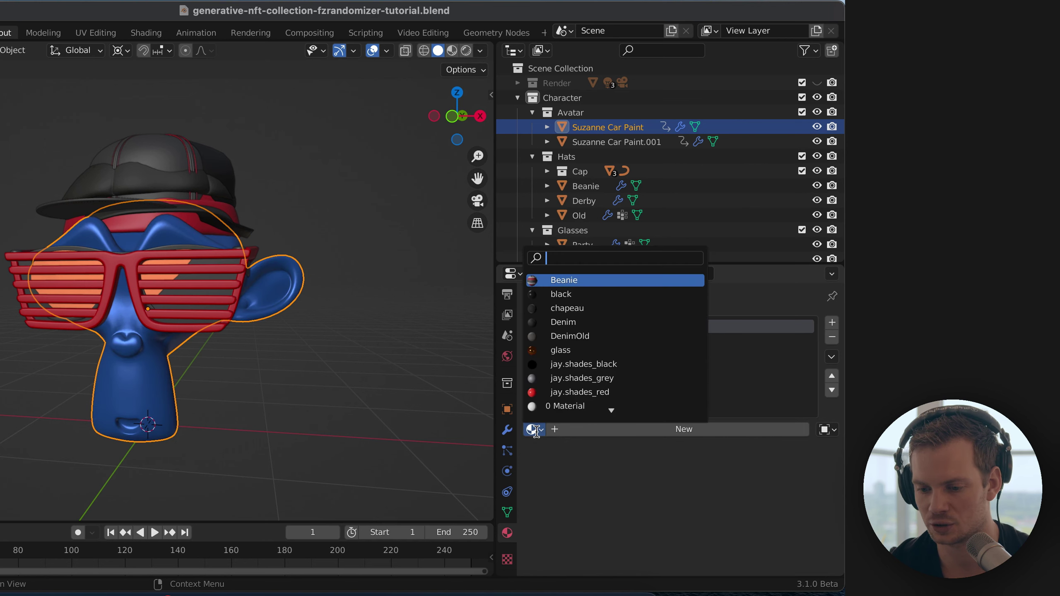
text(car)
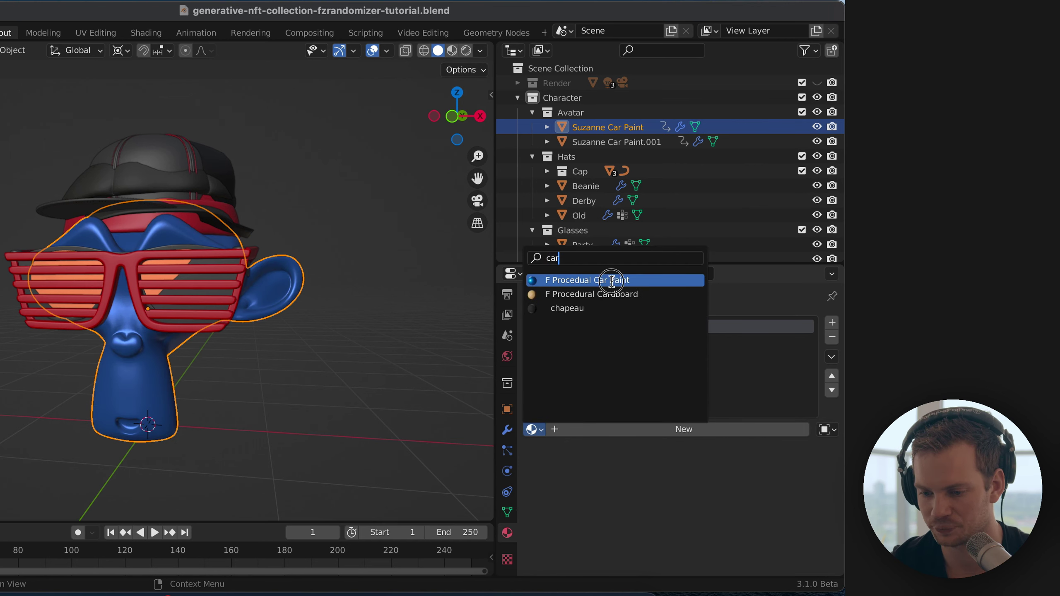
click(611, 281)
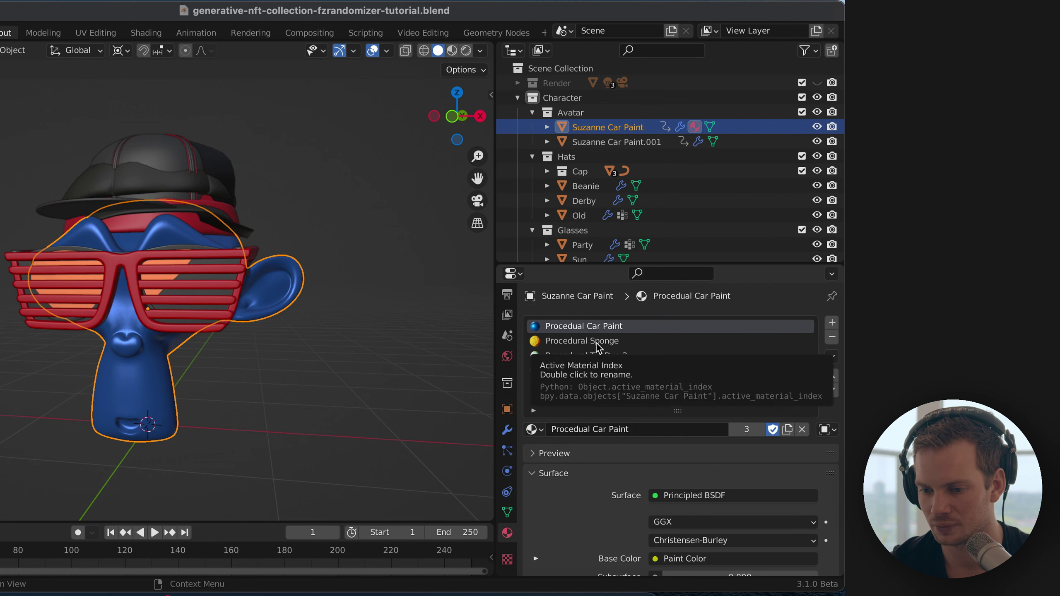
- Link the first material slot of the duplicate Suzanne Car Paint.001 to Object instead of Data
click(614, 142)
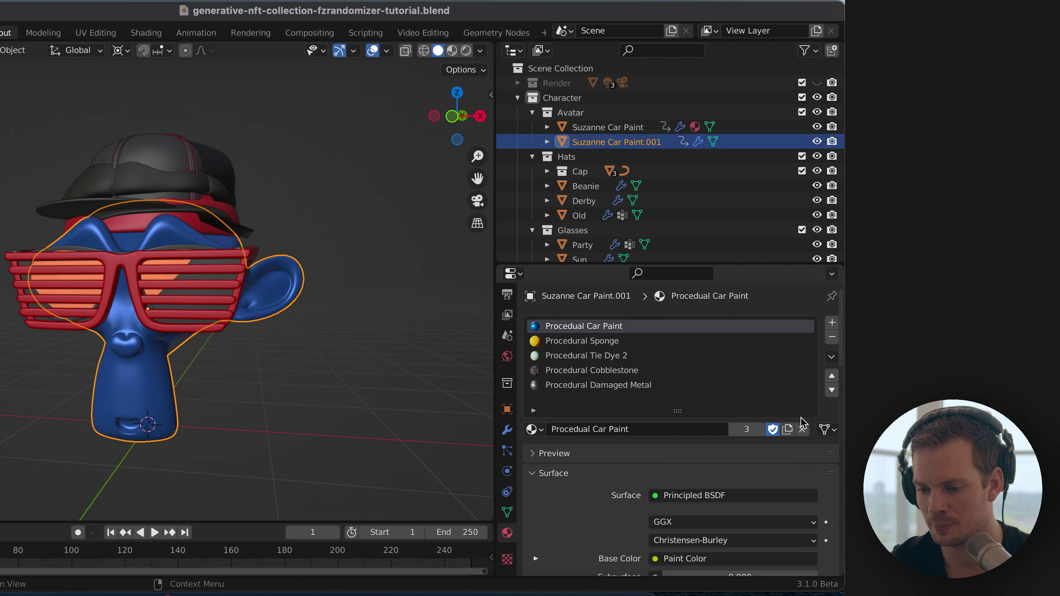
click(826, 430)
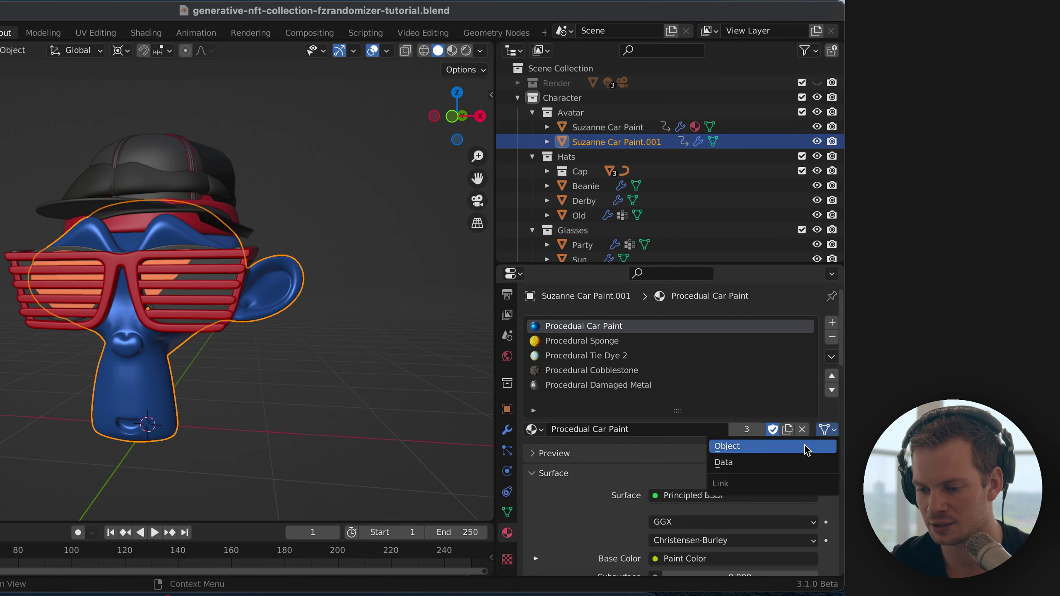
click(808, 448)
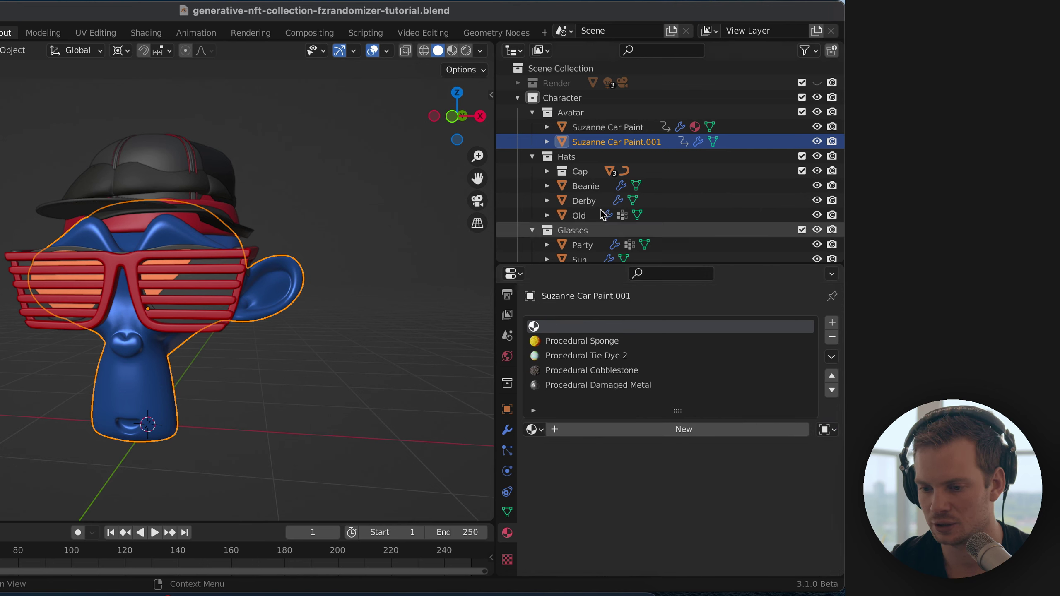
- Rename the linked duplicate Suzanne Car Paint.001 as Suzanne Sponge
double_click(624, 142)
click(677, 141)
key(BackSpace)
key(BackSpace)
key(BackSpace)
key(BackSpace)
key(BackSpace)
key(BackSpace)
key(BackSpace)
key(BackSpace)
key(BackSpace)
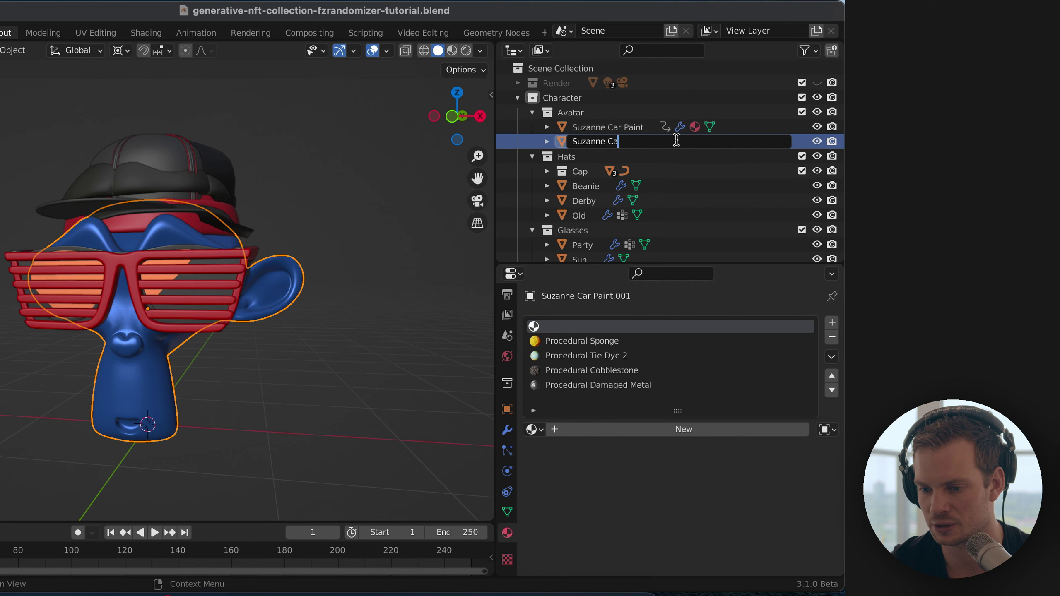
text(Spon)
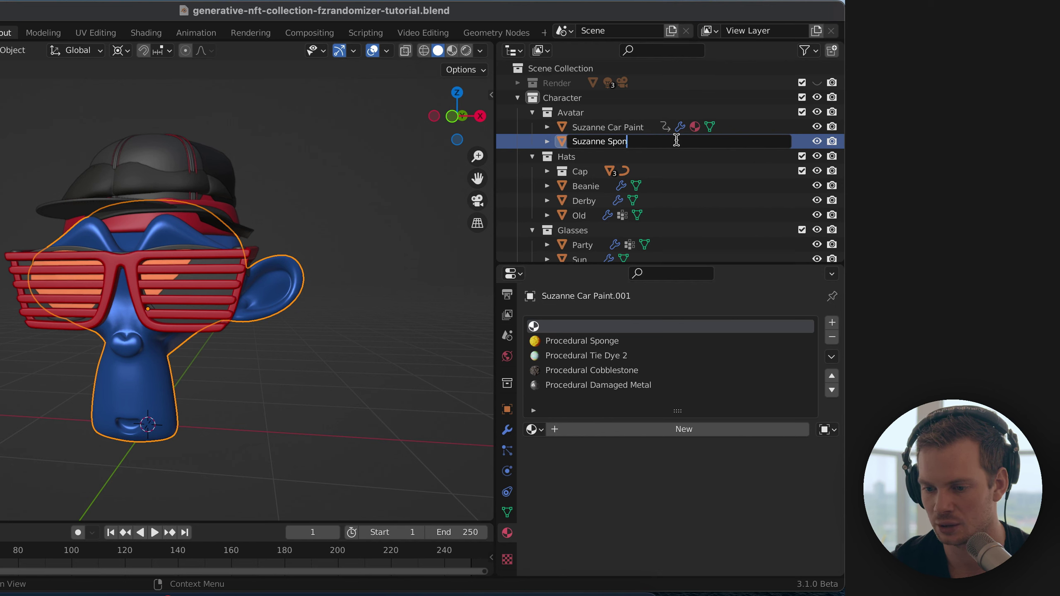
text(ge)
key(Return)
- Assign the existing Procedural Sponge material to the empty first slot of Suzanne Sponge
click(534, 430)
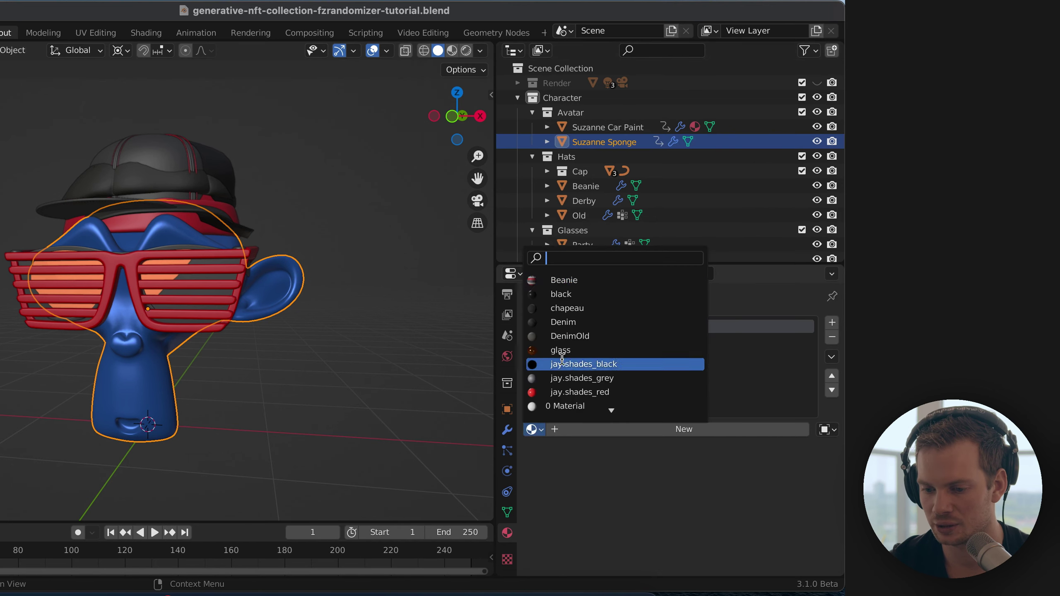
text(spon)
click(594, 280)
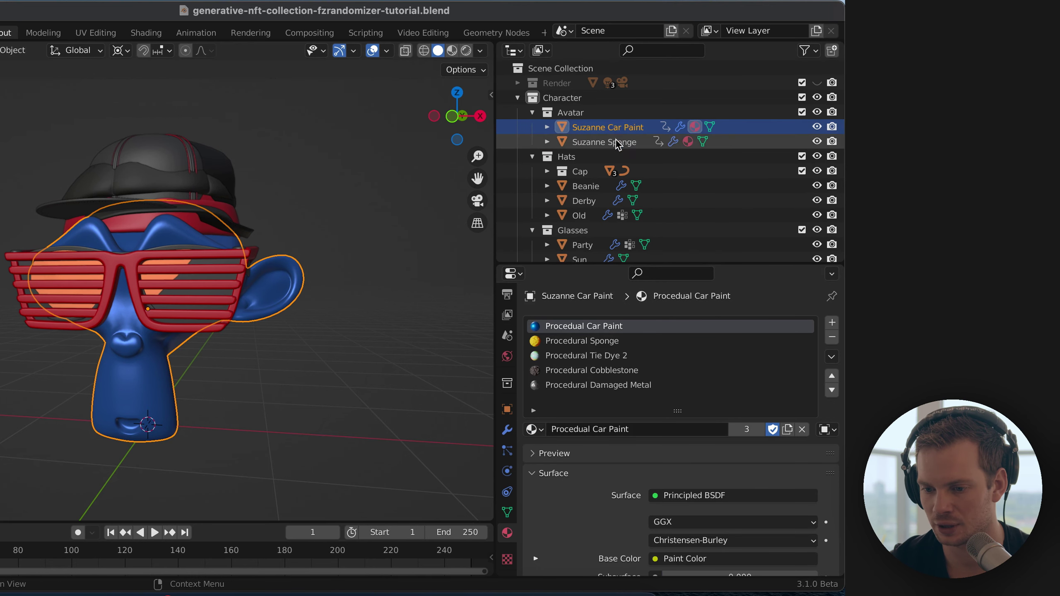
- Compare the materials of Suzanne Car Paint and Suzanne Sponge, temporarily hiding Suzanne Car Paint to inspect the sponge version
click(597, 142)
click(602, 128)
click(595, 142)
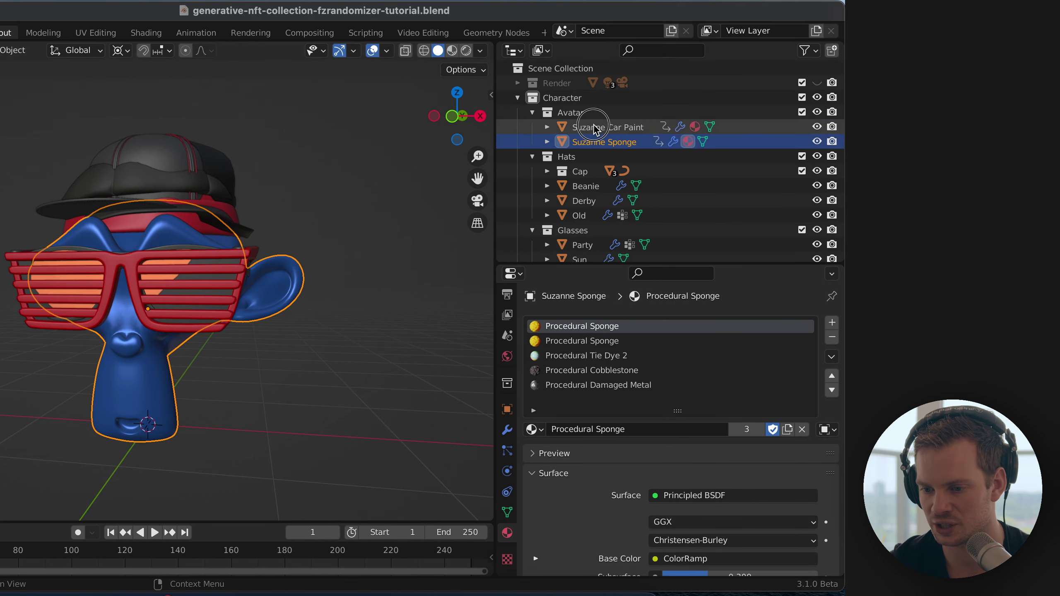
click(597, 128)
click(594, 145)
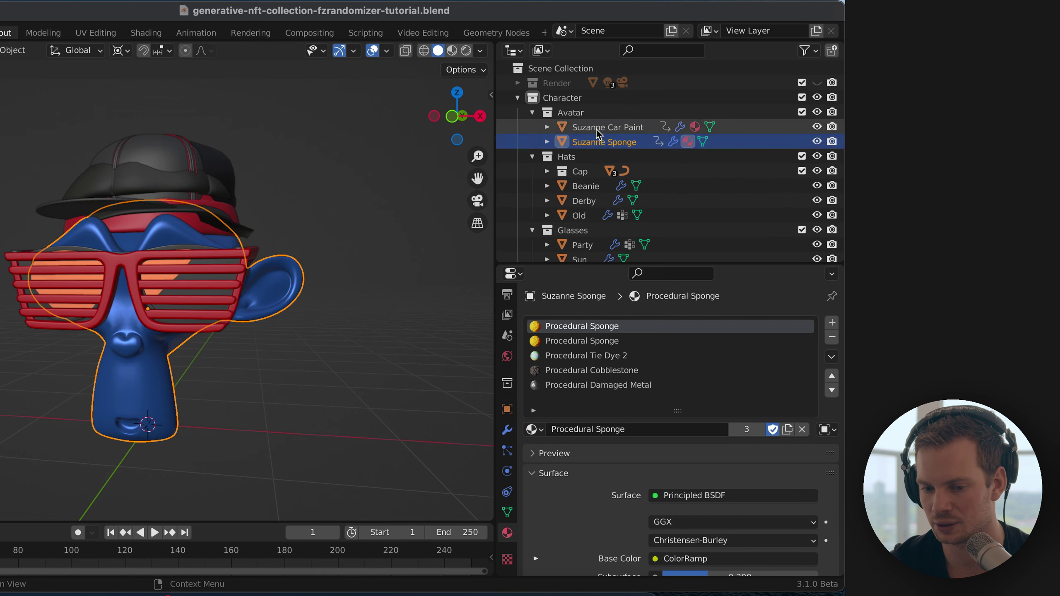
click(610, 129)
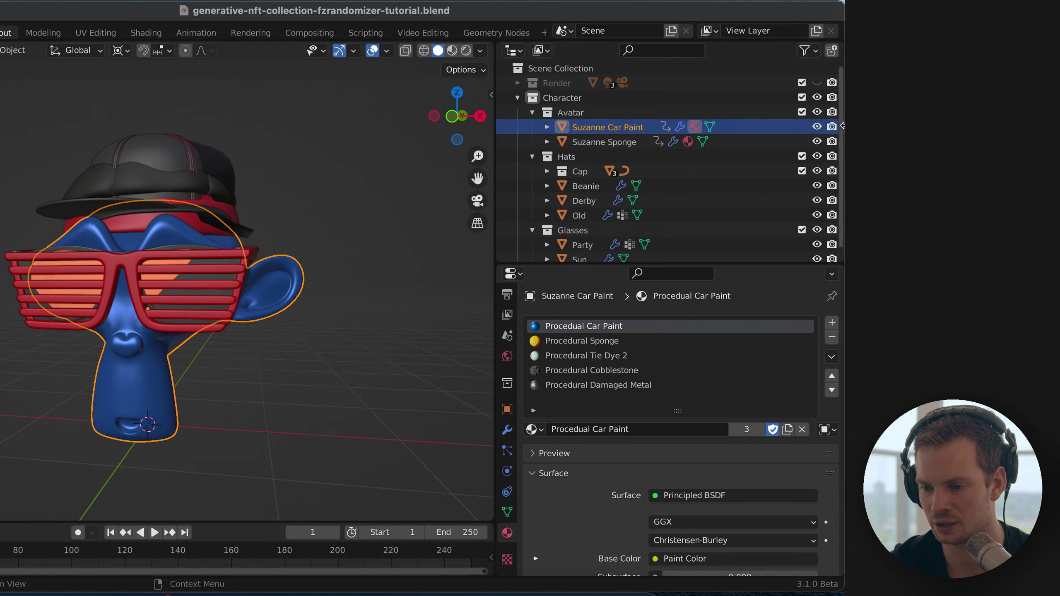
click(817, 127)
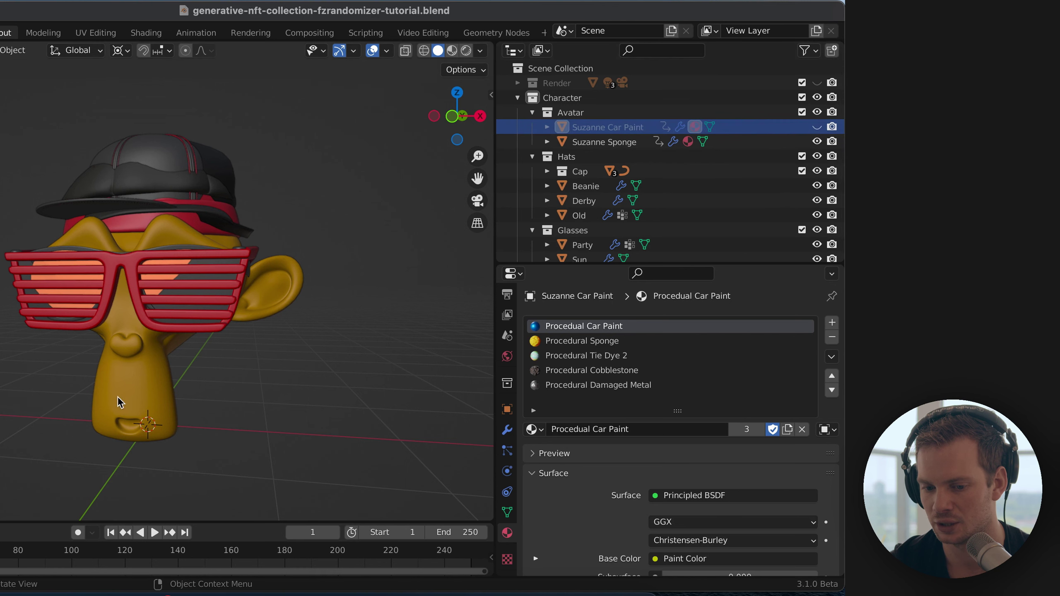
click(619, 142)
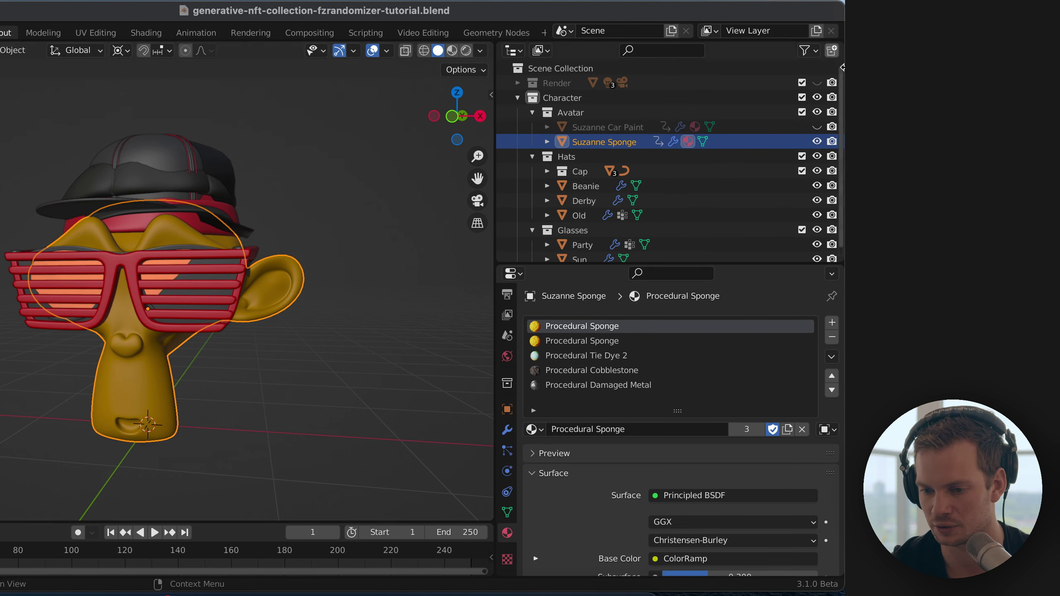
click(817, 127)
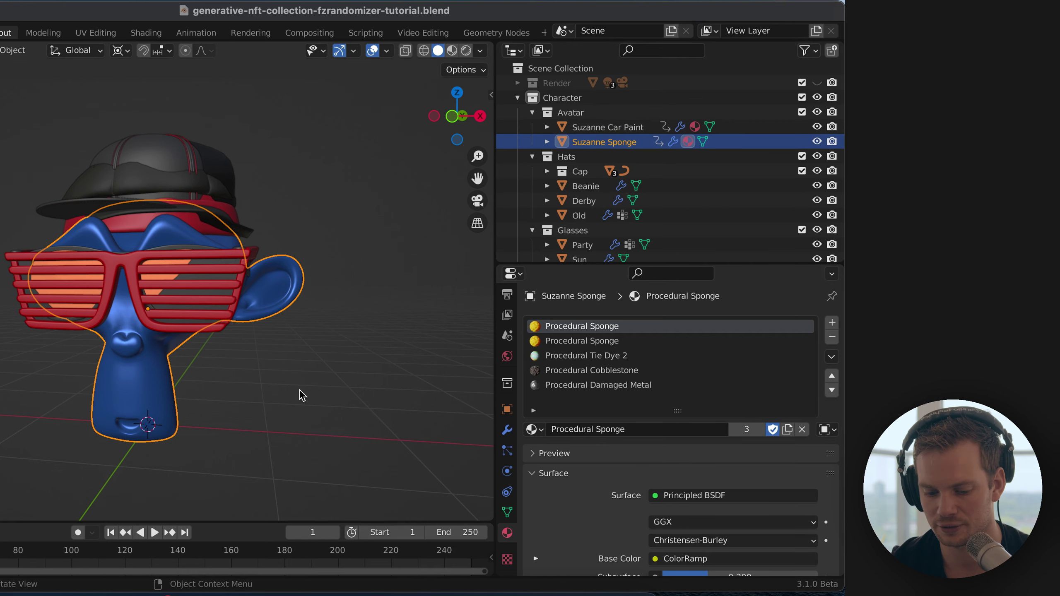
- Create a linked duplicate of Suzanne Sponge at the same position and rename it Suzanne Tie Dye
key(shift+d)
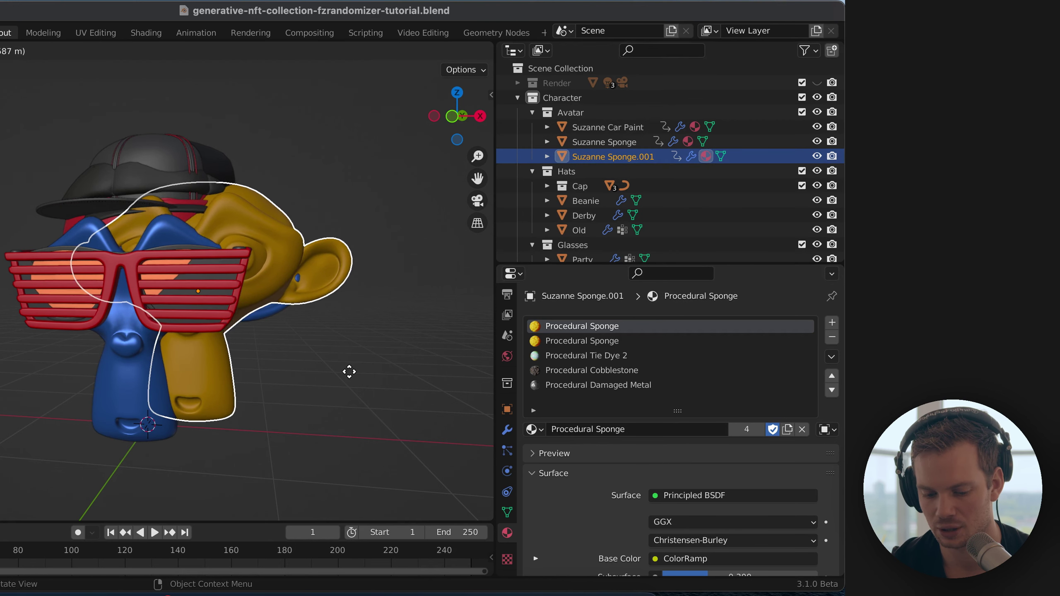
right_click(350, 371)
double_click(649, 156)
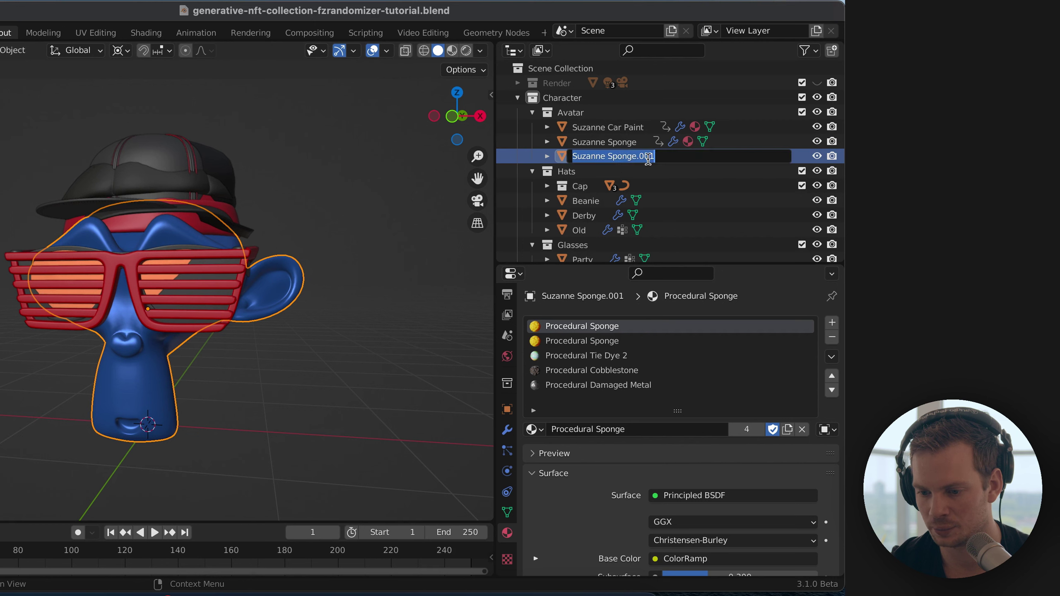
key(Escape)
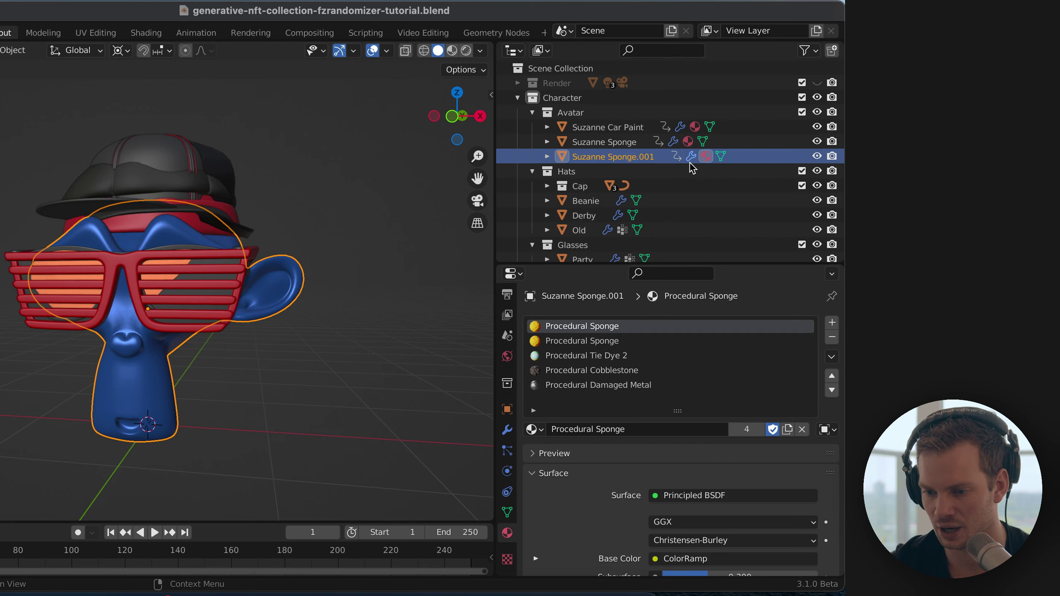
double_click(644, 159)
click(685, 156)
key(BackSpace)
key(BackSpace)
key(BackSpace)
key(BackSpace)
key(BackSpace)
key(BackSpace)
key(BackSpace)
key(BackSpace)
key(BackSpace)
key(BackSpace)
key(BackSpace)
key(BackSpace)
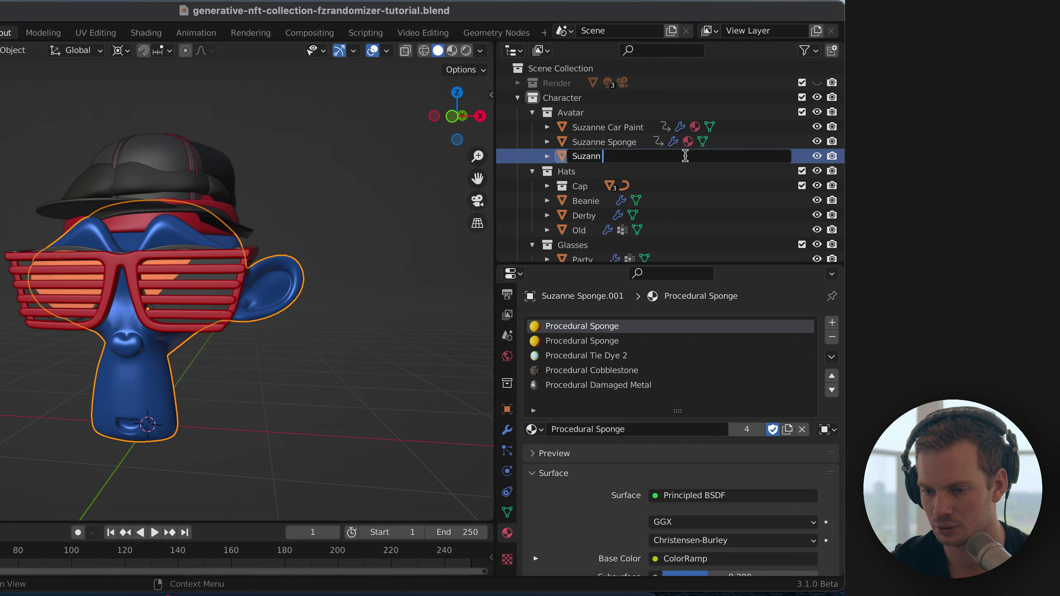
text(e Tie Dye)
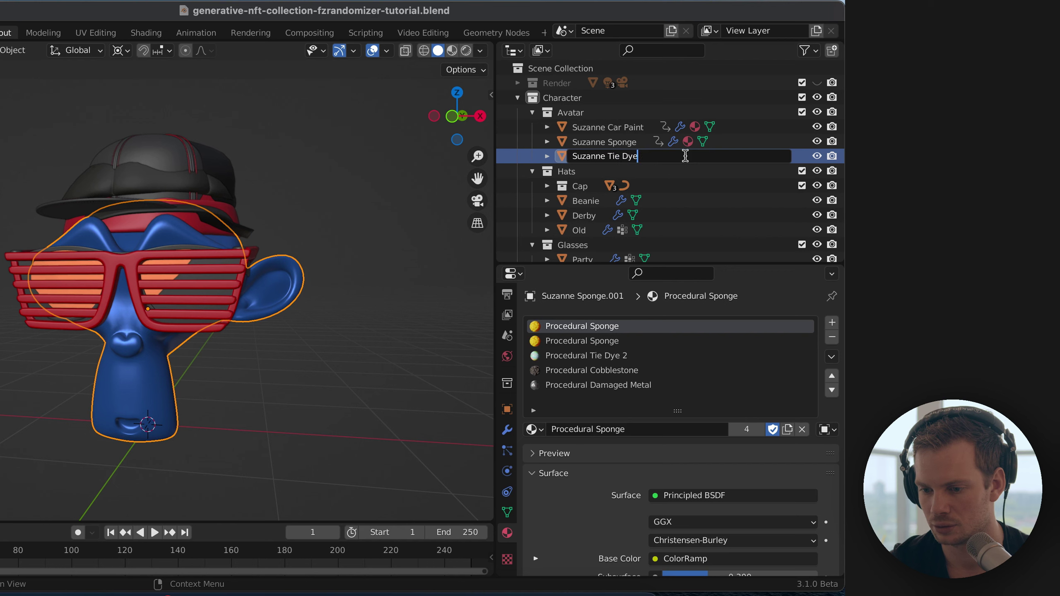
key(Return)
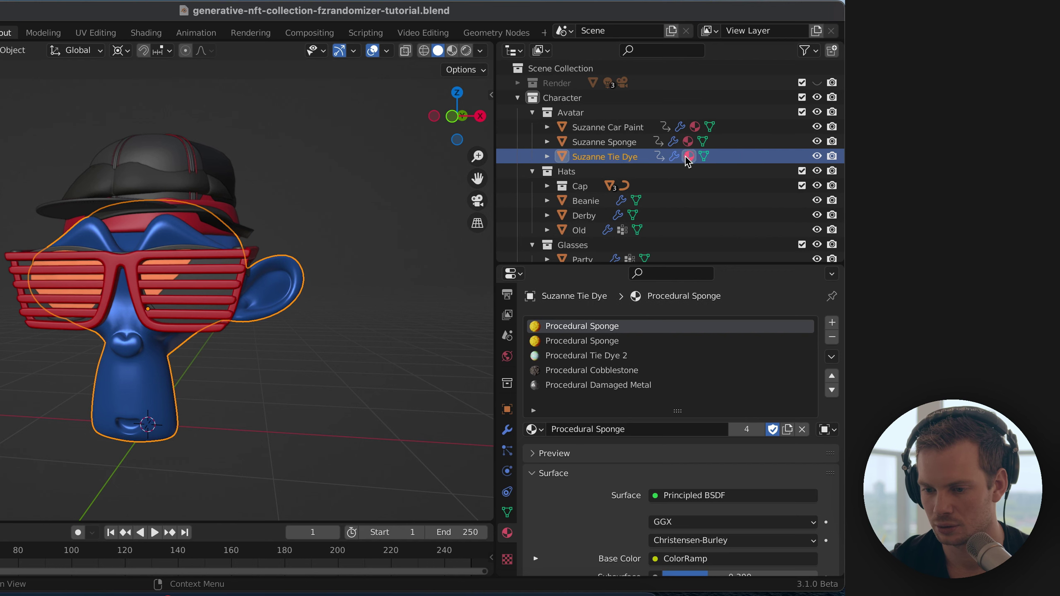
- Replace the material in the first slot of Suzanne Tie Dye with Procedural Tie Dye 2
click(585, 357)
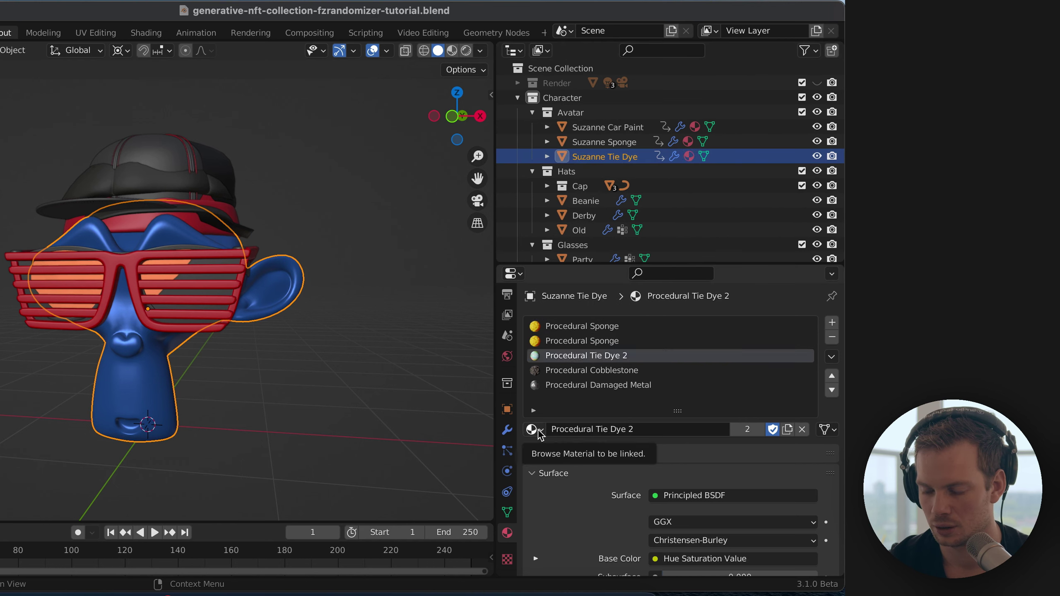
click(552, 328)
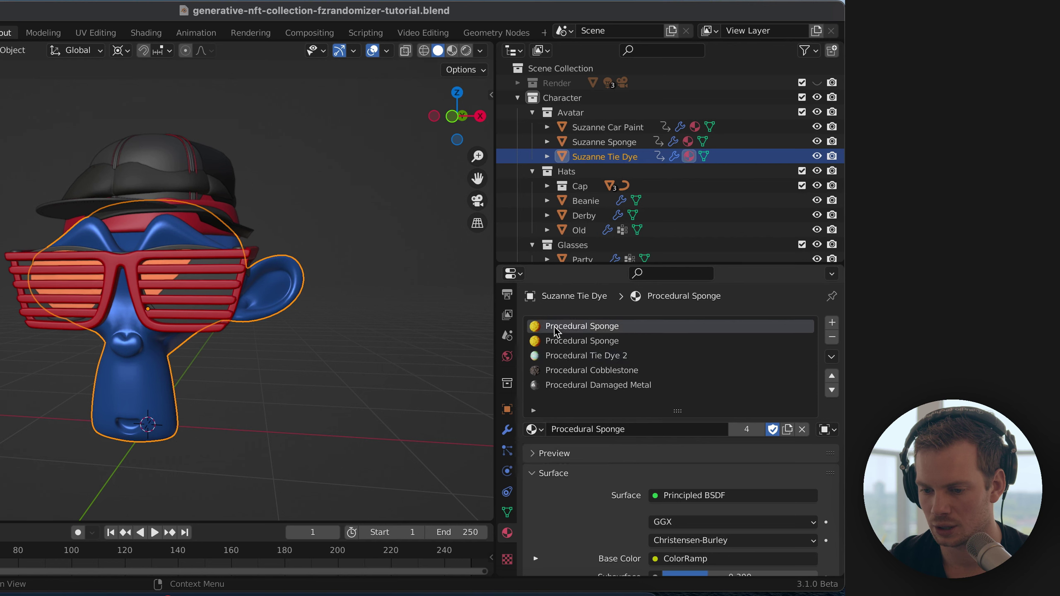
click(530, 430)
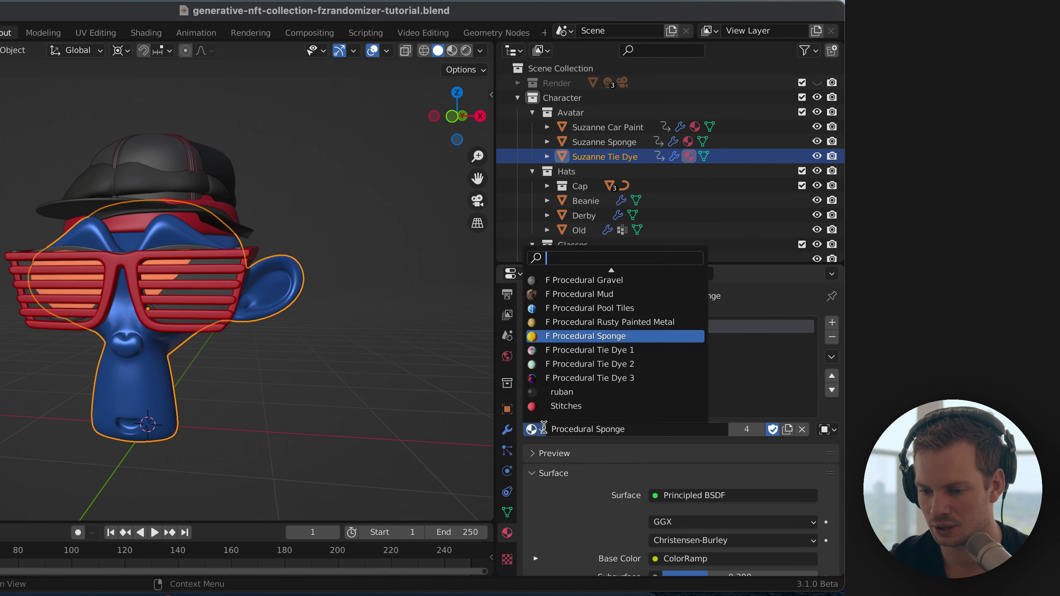
text(tie)
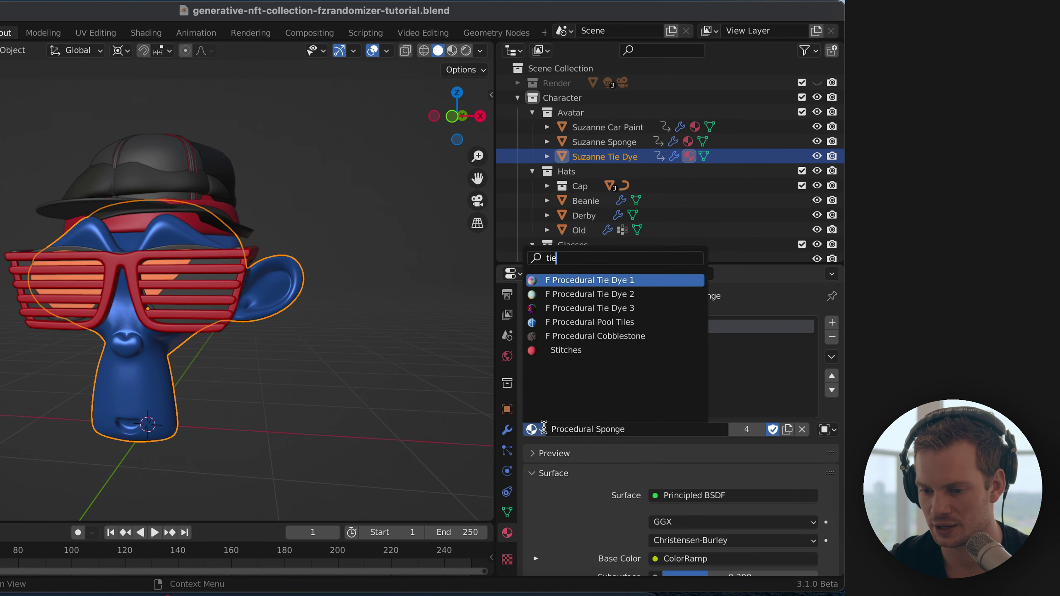
click(604, 296)
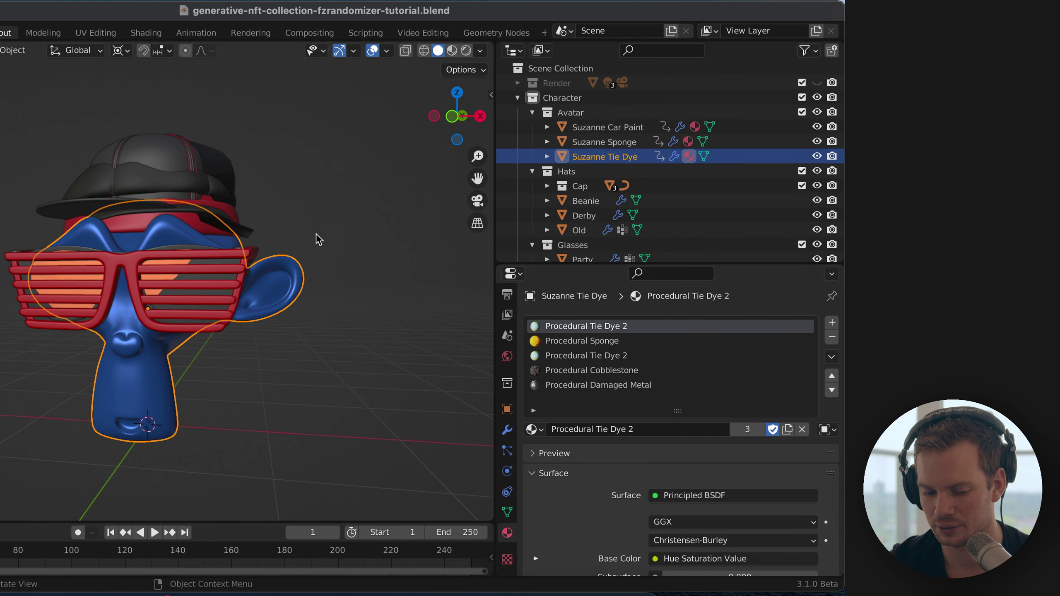
- Create a linked duplicate of Suzanne Tie Dye at the same position and rename it Suzanne Cobblestone
key(shift+d)
right_click(367, 276)
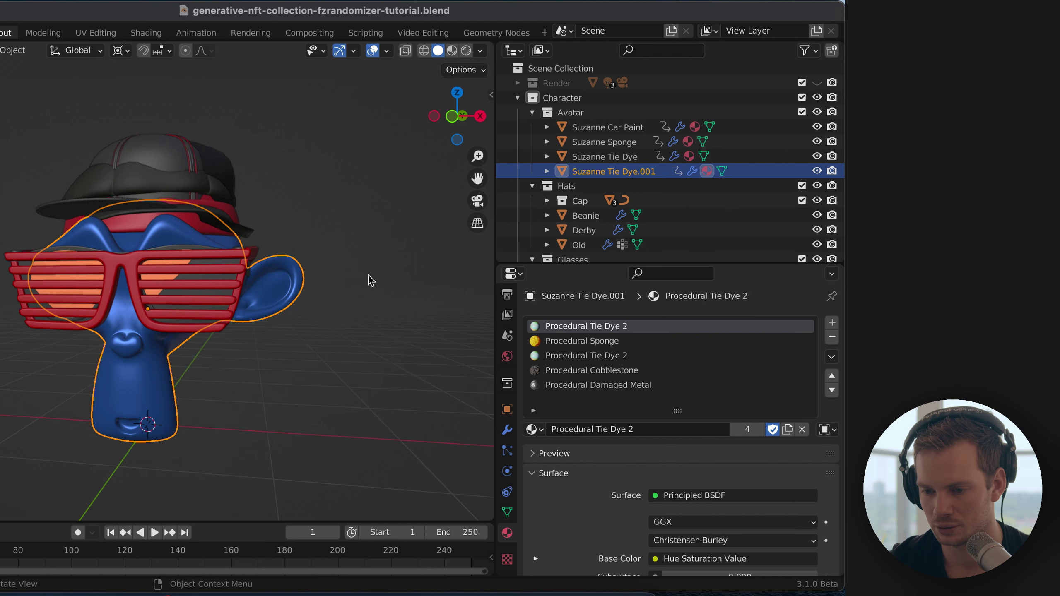
scroll(647, 176, down, 1)
double_click(665, 153)
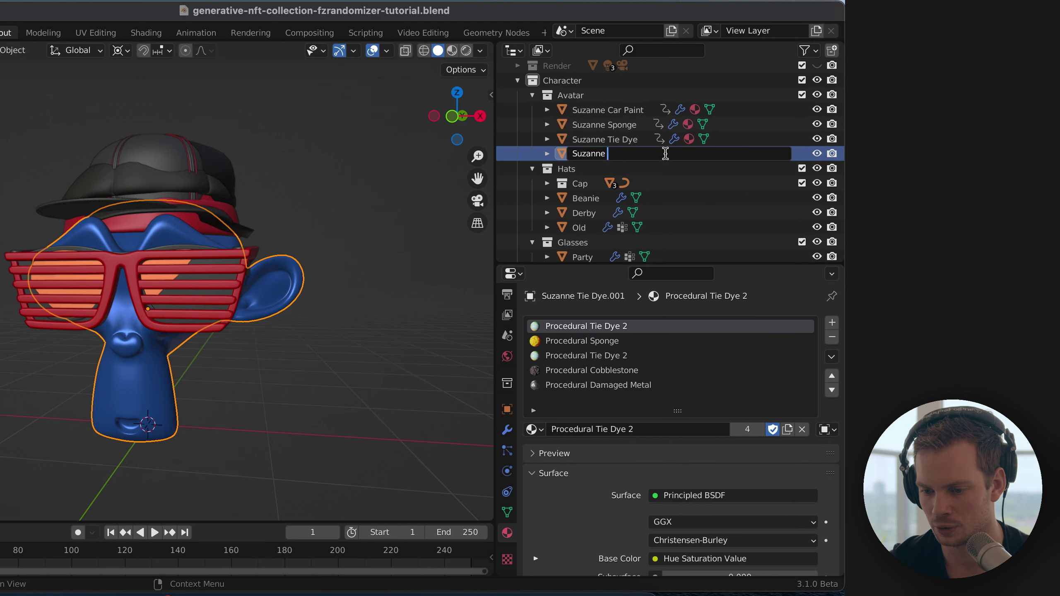
text(Cobblestone)
key(Return)
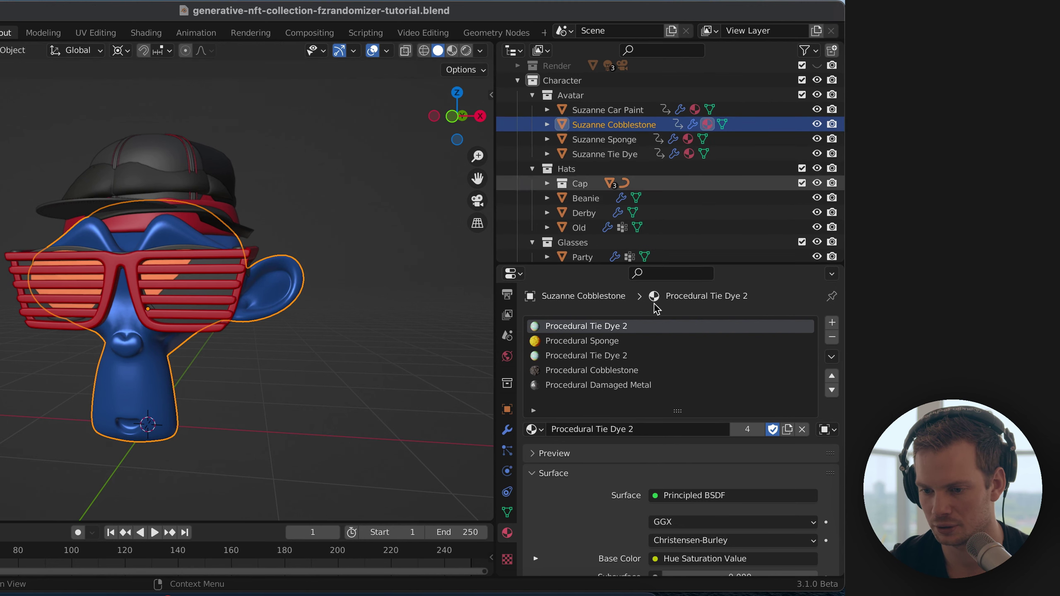
- Replace the material in the first slot of Suzanne Cobblestone with Procedural Cobblestone
click(532, 429)
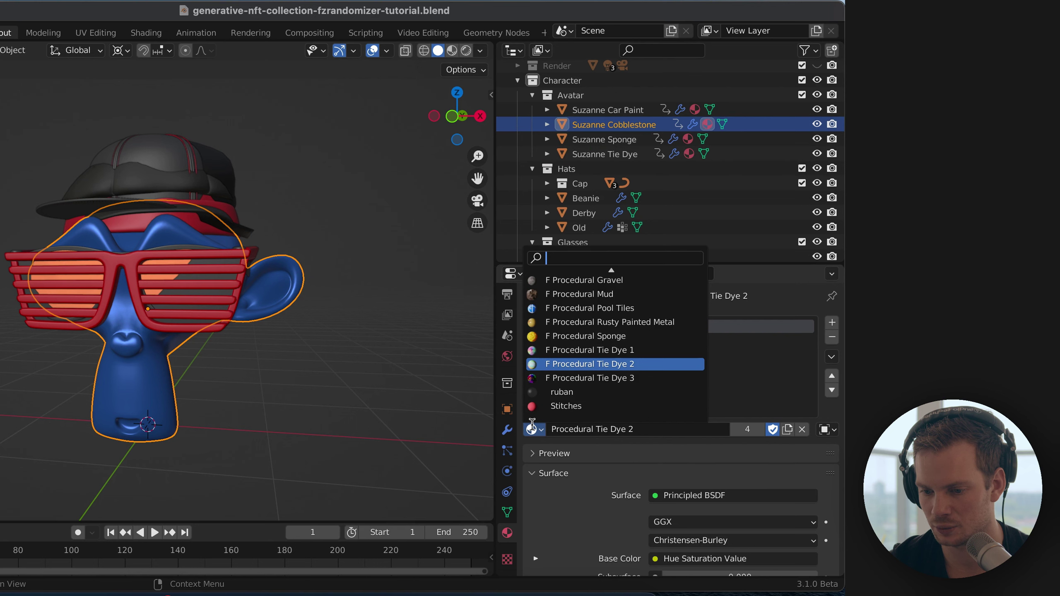
text(cobbl)
key(Return)
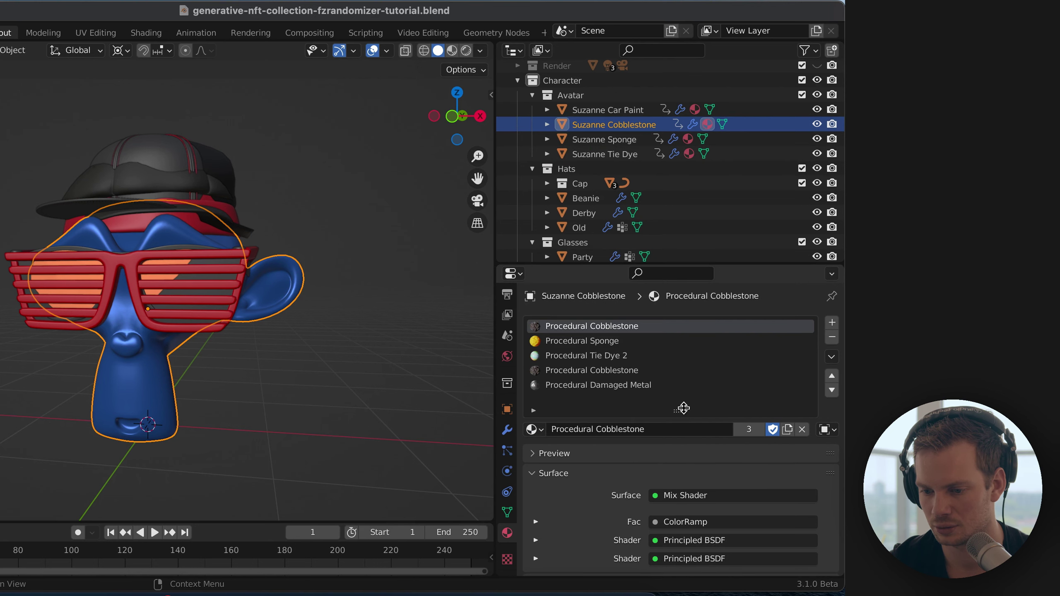
- Create a linked duplicate of Suzanne Cobblestone at the same position and rename it Suzanne Damaged Metal
key(shift+d)
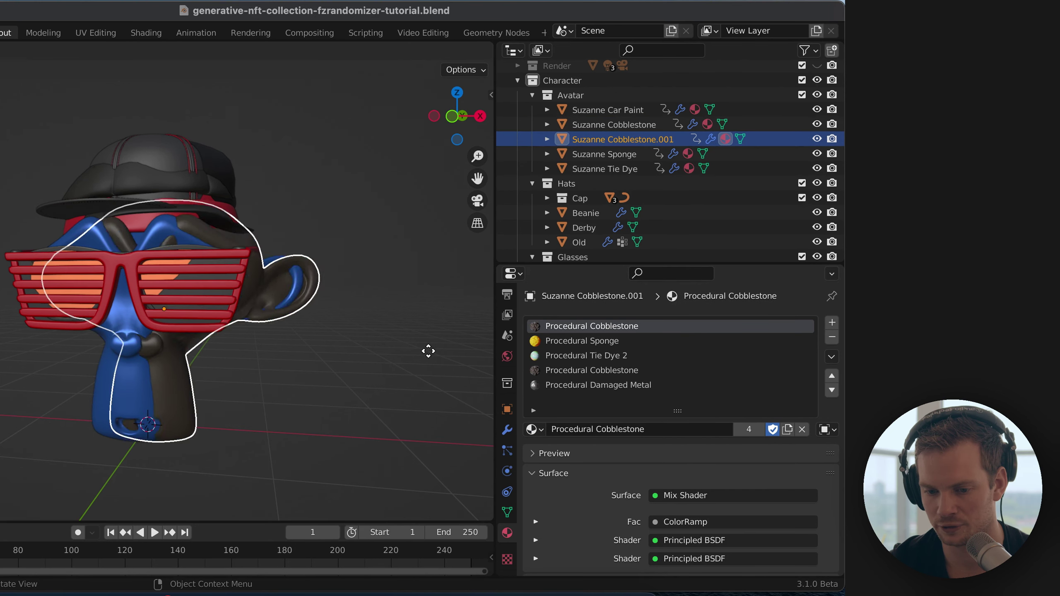
right_click(428, 351)
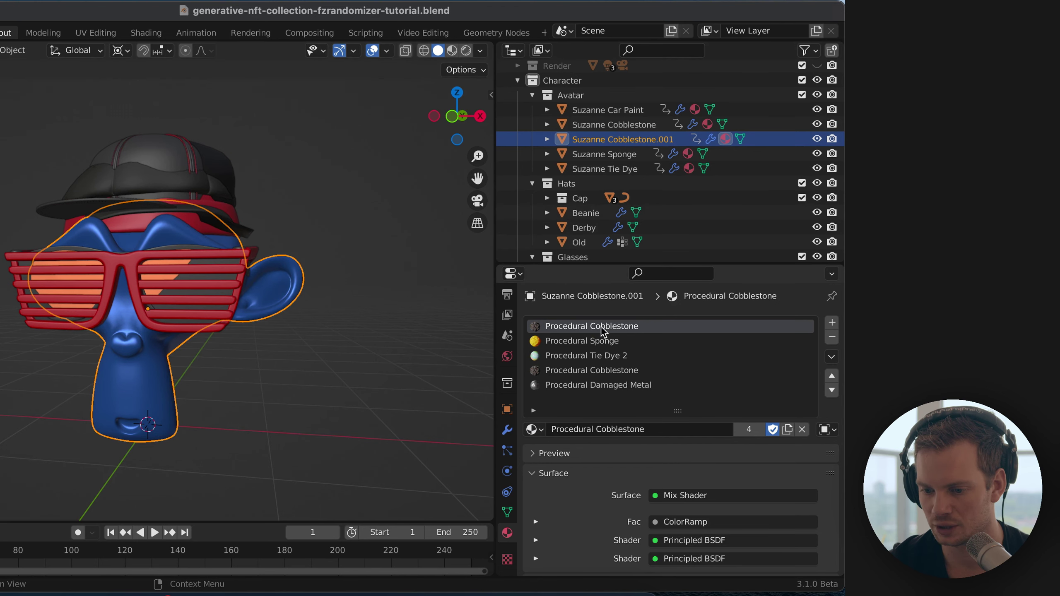
click(654, 140)
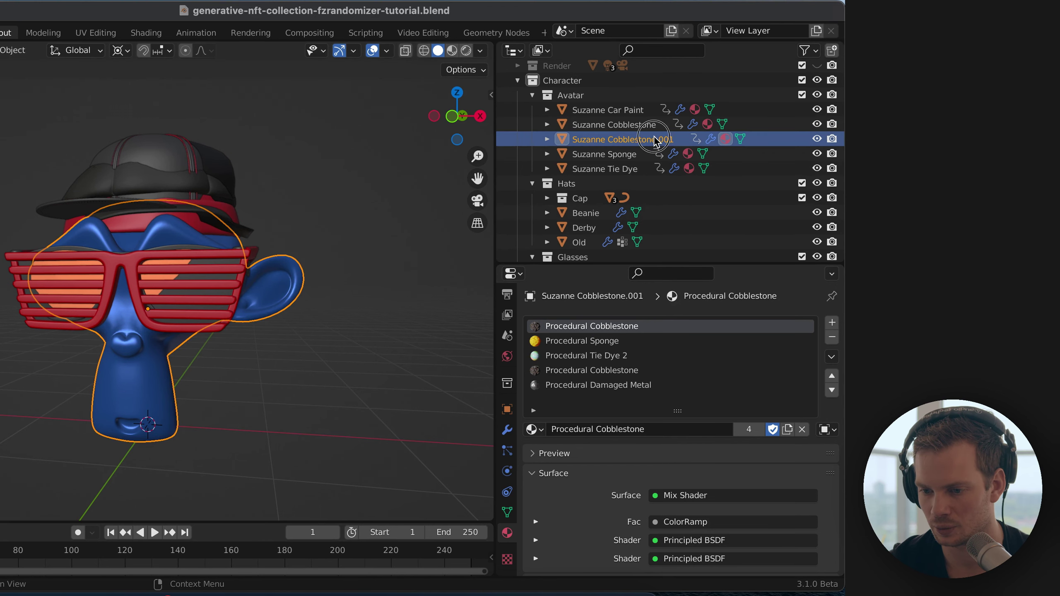
scroll(654, 140, up, 1)
double_click(681, 153)
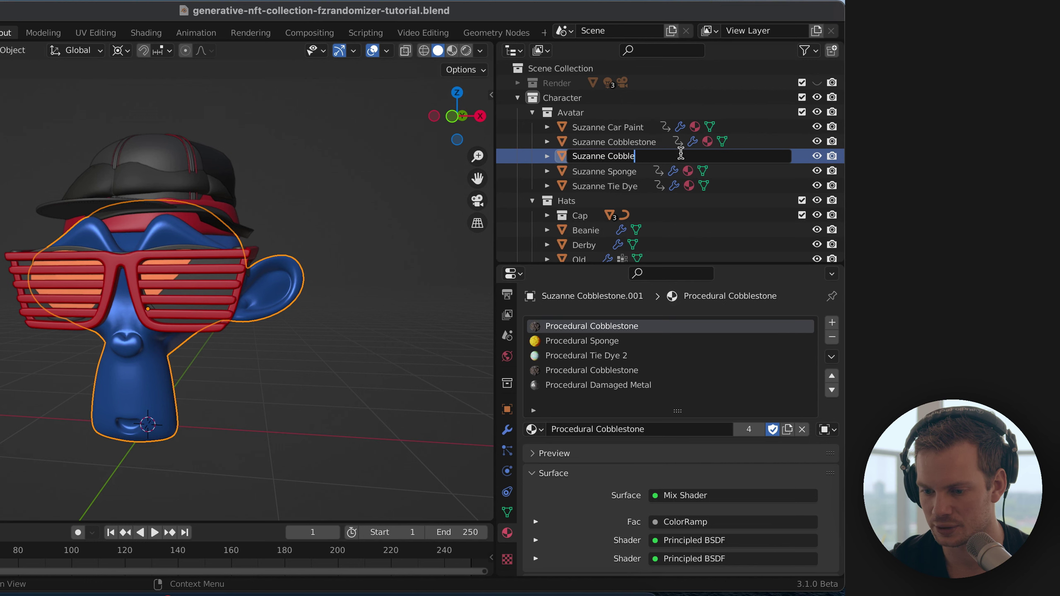
text(Dama)
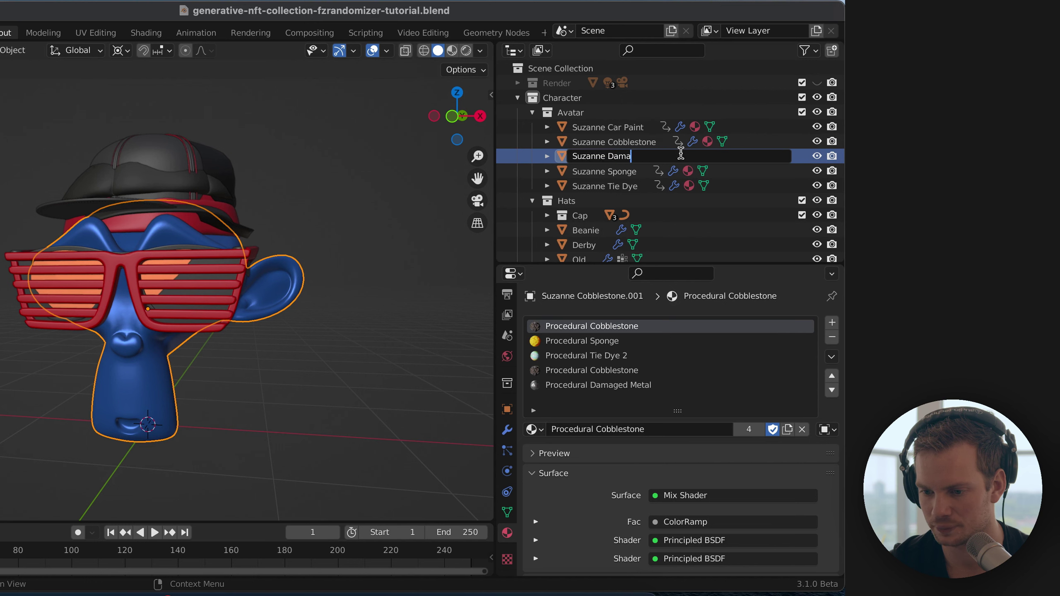
text(ged Metal)
key(Return)
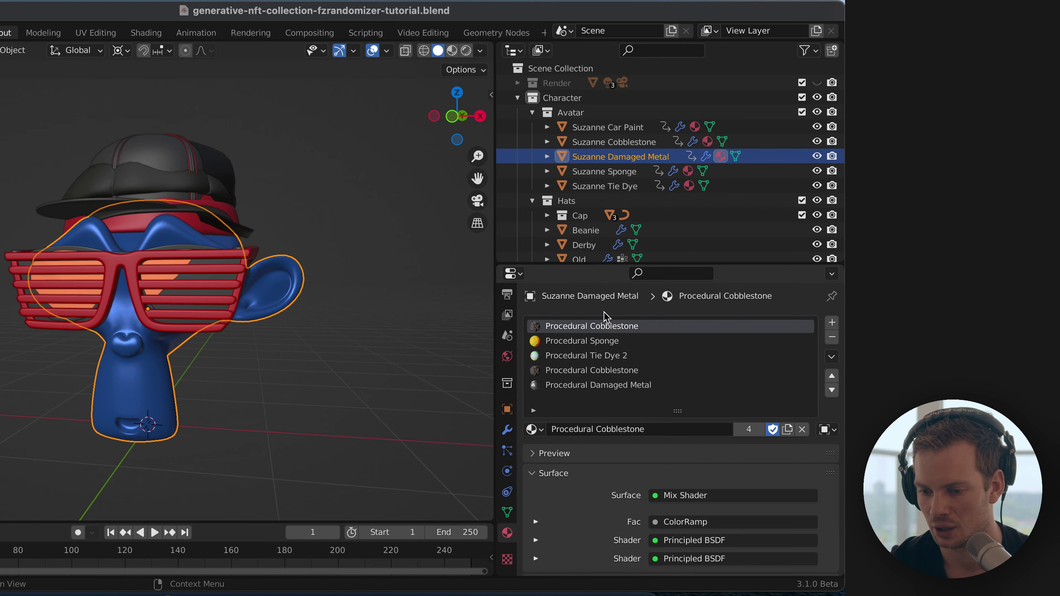
- Replace the material in the first slot of Suzanne Damaged Metal with Procedural Damaged Metal
click(541, 430)
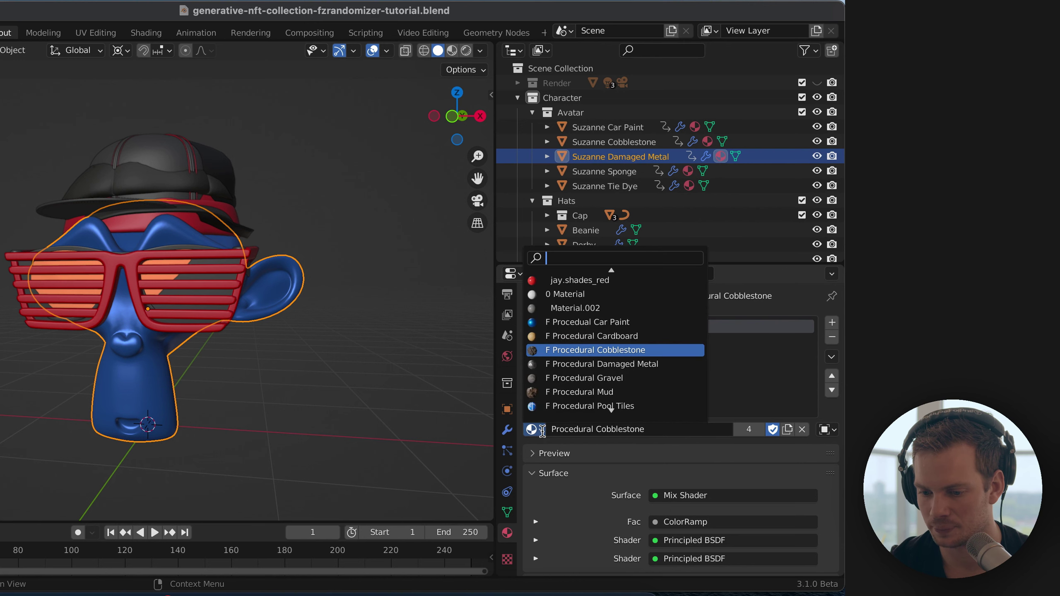
text(metal)
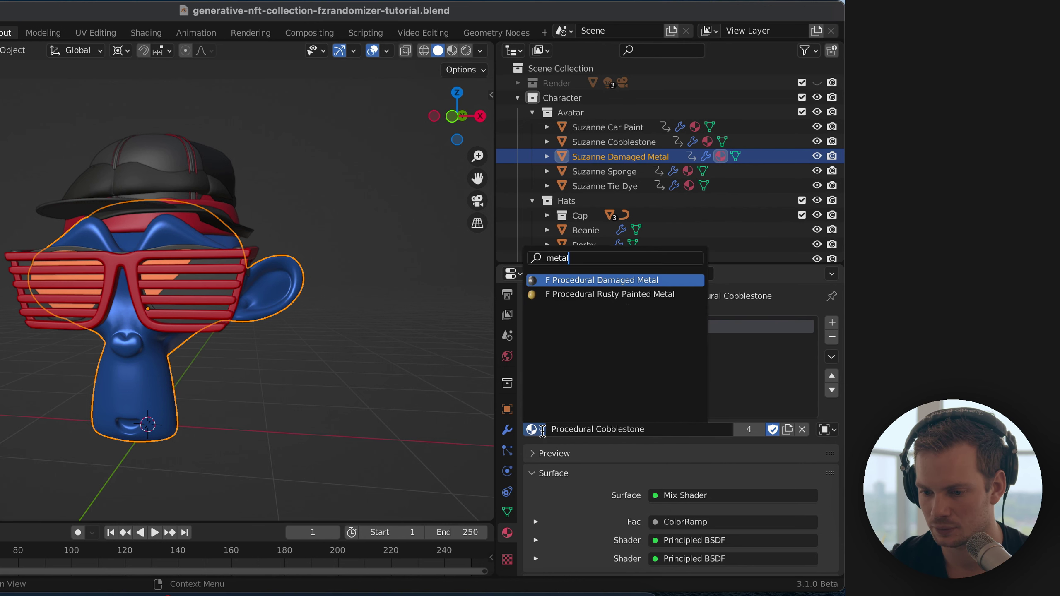
key(Return)
- Remove the Sponge, Tie Dye 2, Cobblestone and Damaged Metal slots from Suzanne Car Paint, keeping only the car paint material
click(624, 133)
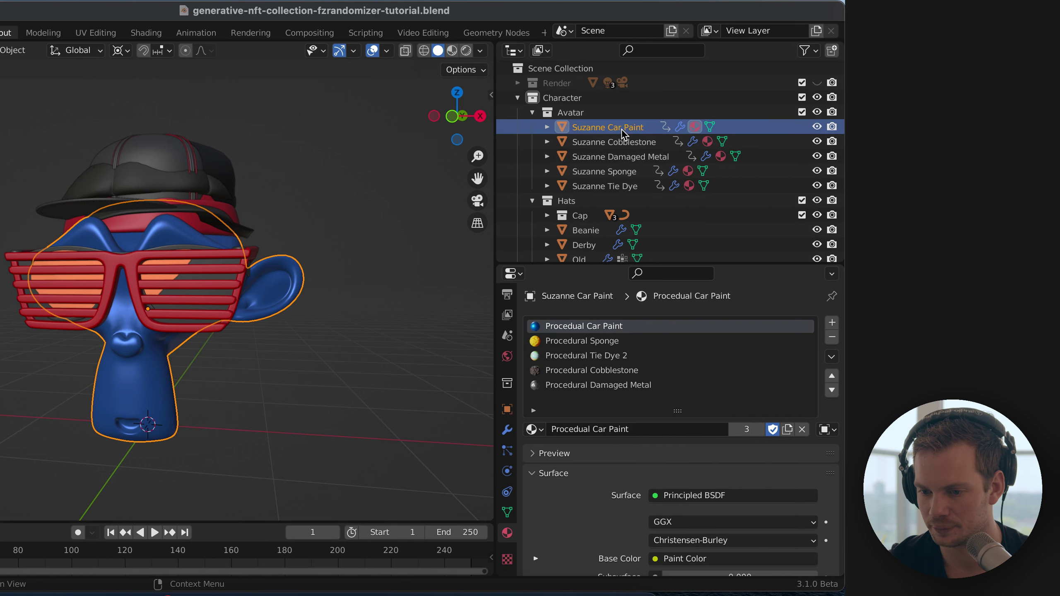
click(618, 341)
click(833, 338)
click(832, 338)
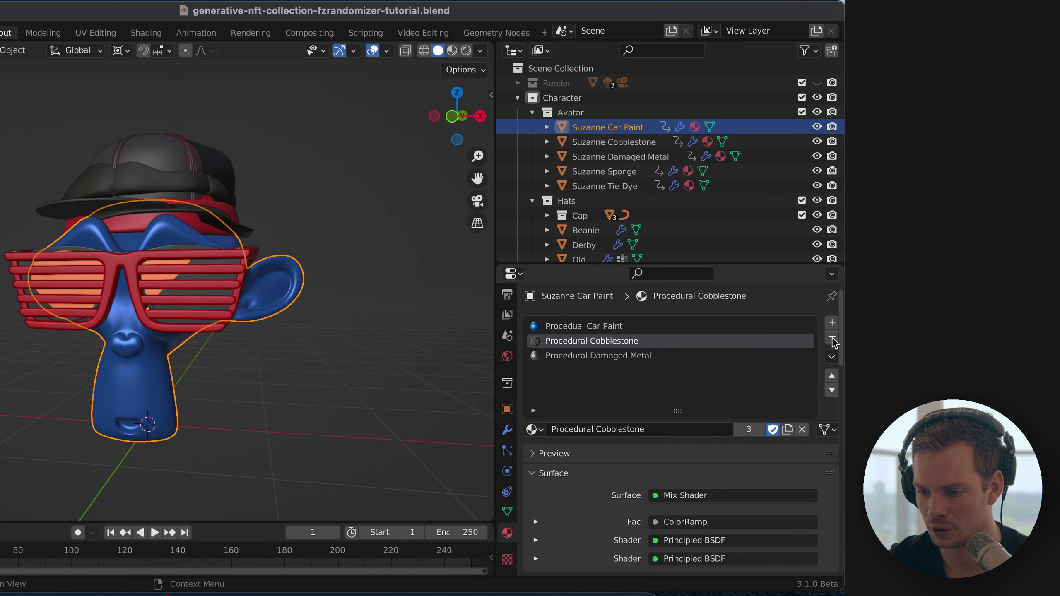
click(832, 338)
click(832, 337)
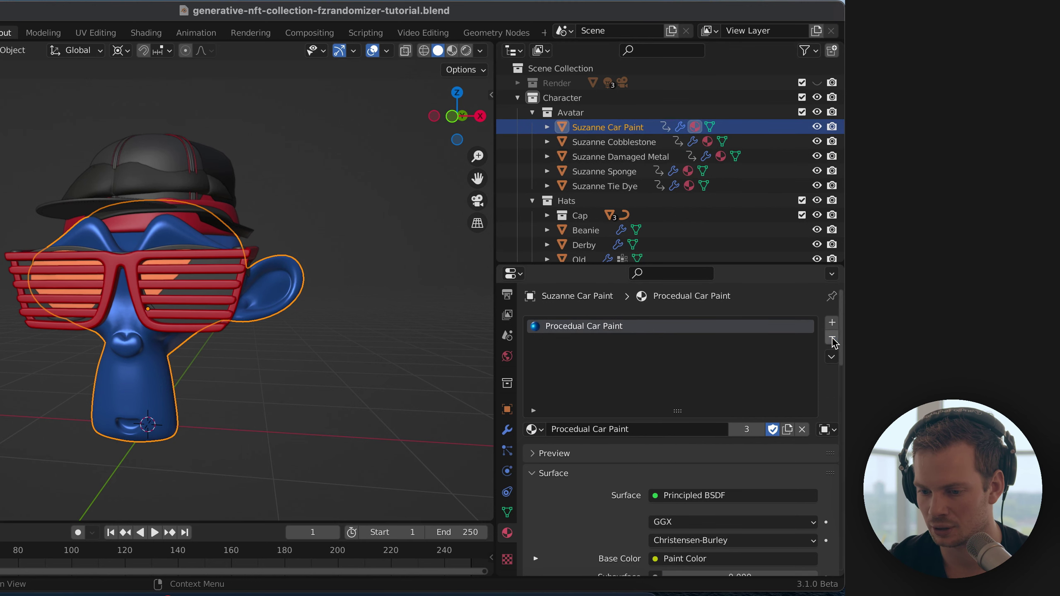
- Check the material slot of each Suzanne variant in the Avatar collection and shorten the material slot list
click(616, 142)
click(597, 162)
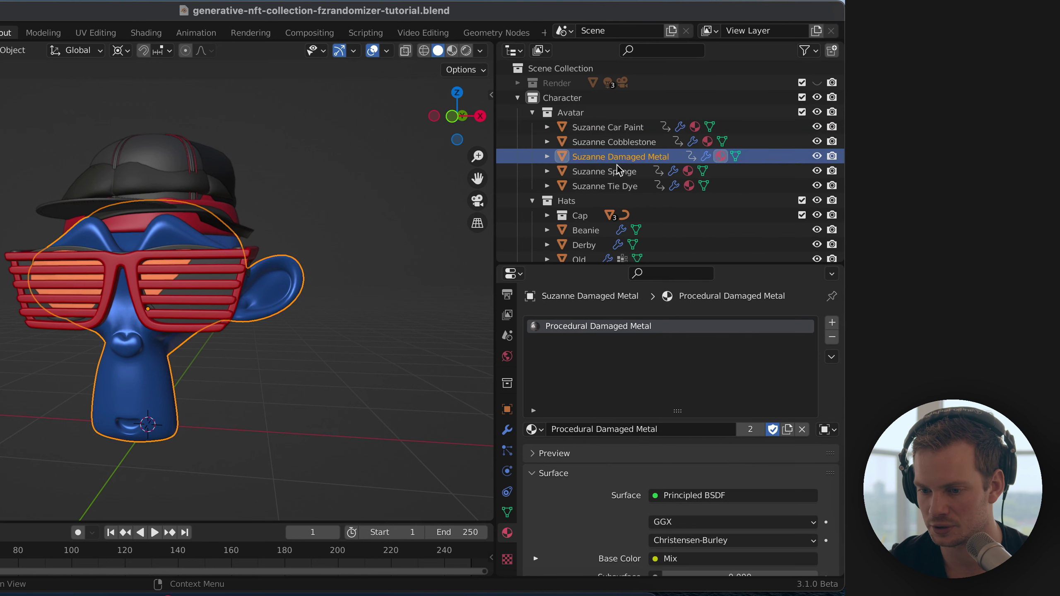
click(603, 172)
click(604, 191)
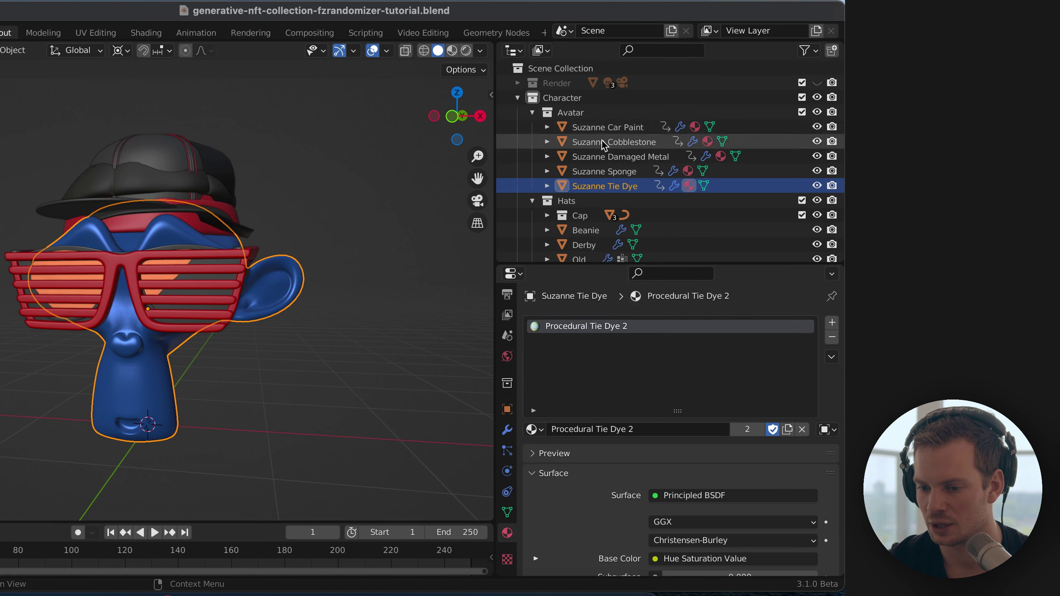
click(593, 127)
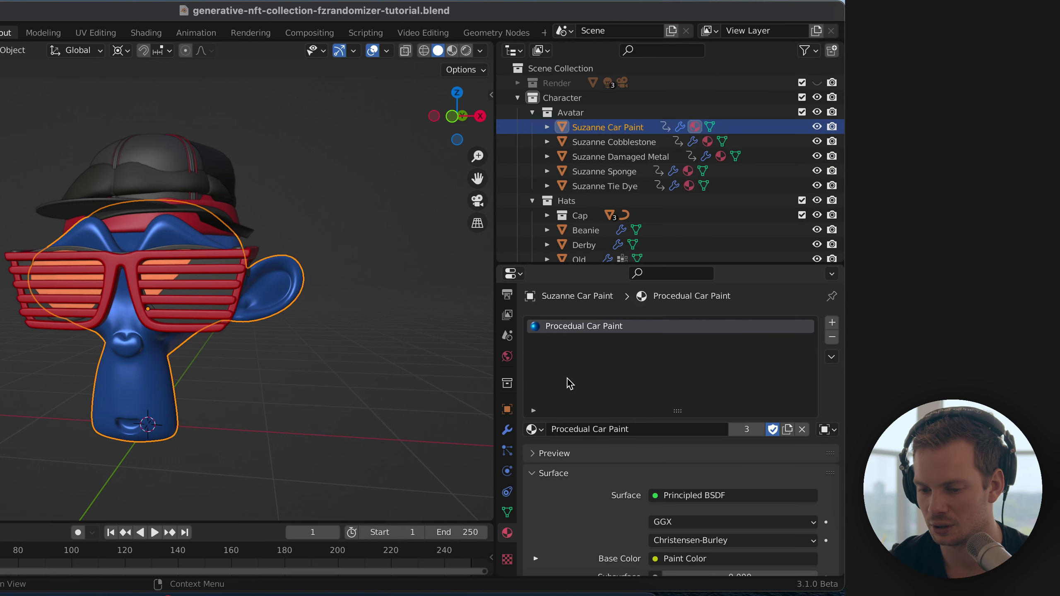
click(606, 143)
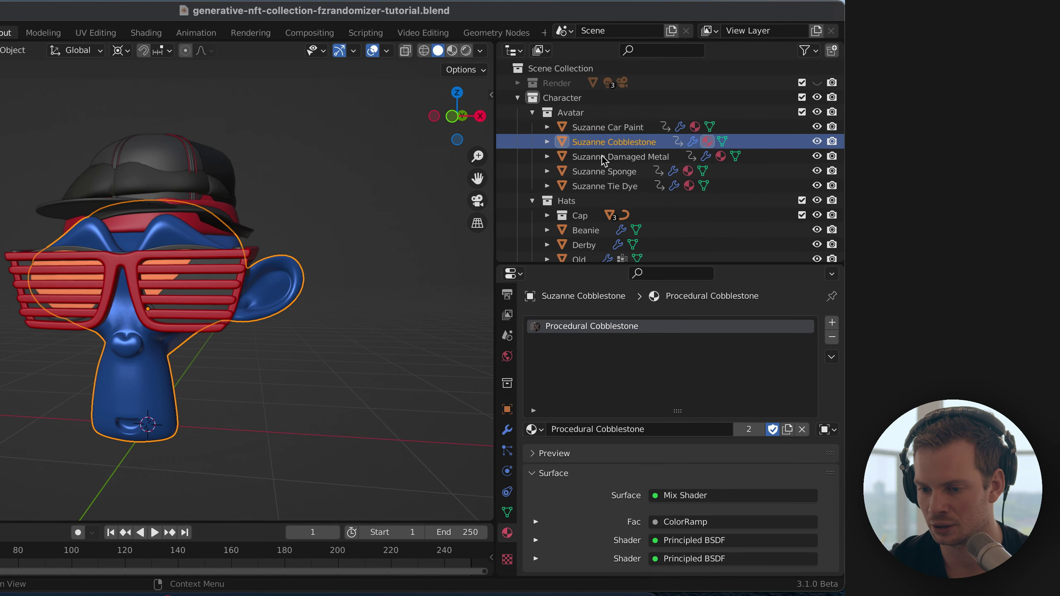
click(605, 158)
click(604, 171)
click(603, 186)
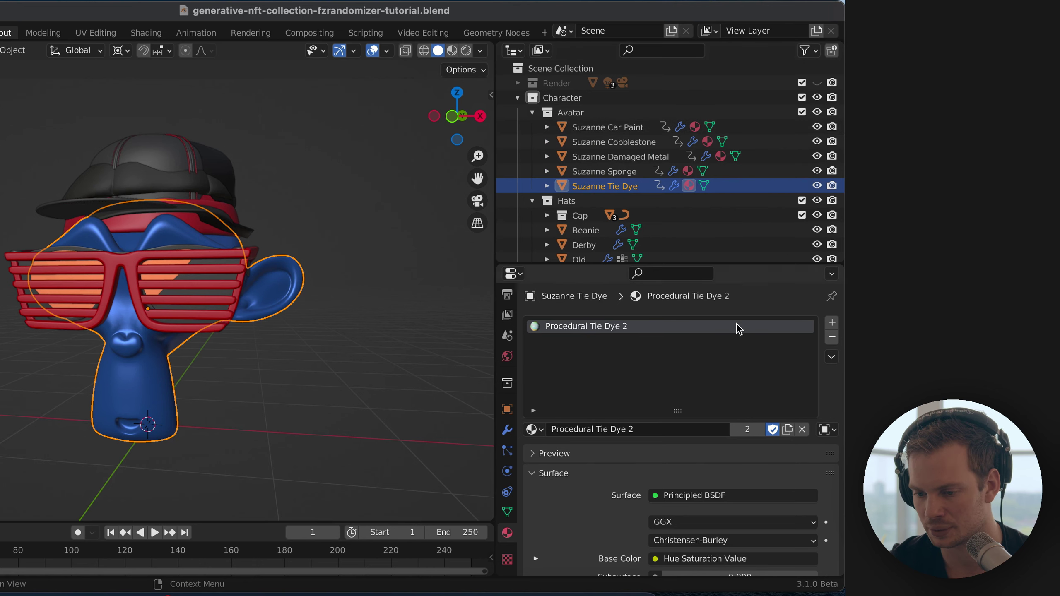
drag(674, 410, 673, 365)
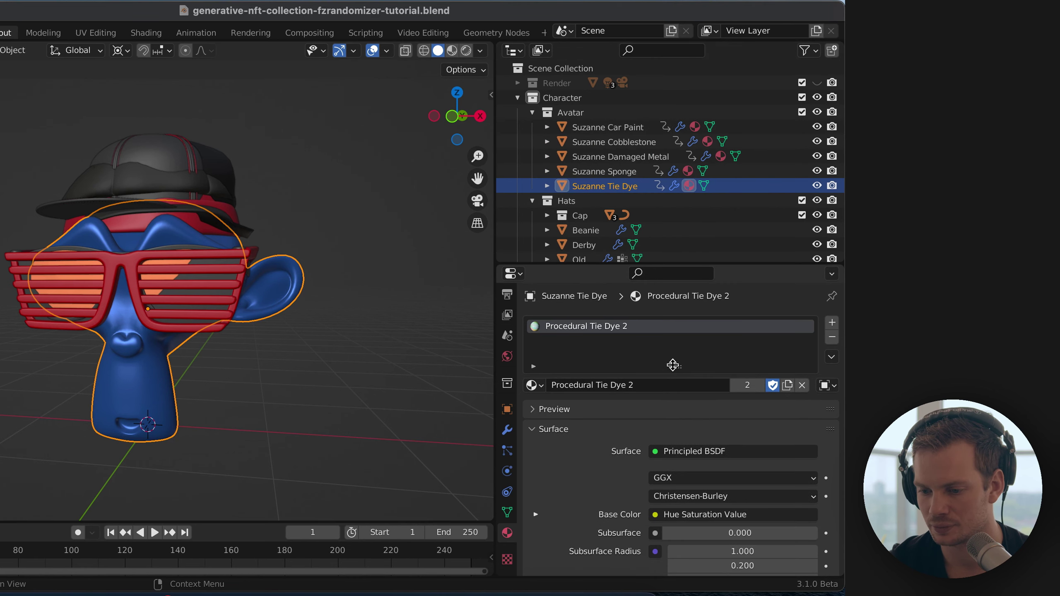
- Temporarily hide Suzanne Car Paint, Suzanne Sponge and Suzanne Tie Dye to inspect the overlapping avatars, restoring all three to view
click(817, 127)
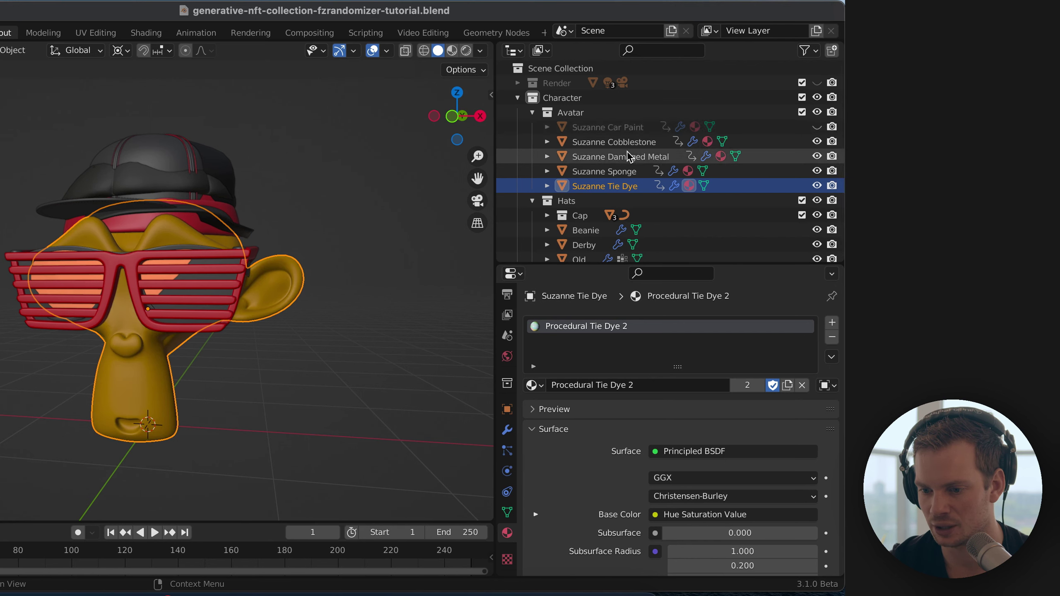
click(622, 171)
click(817, 171)
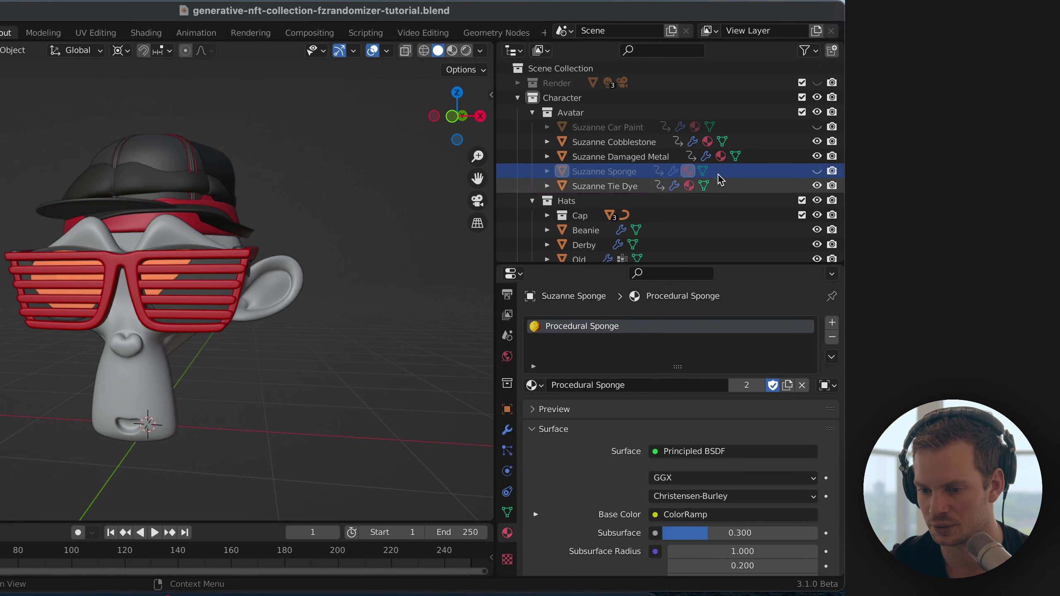
click(817, 186)
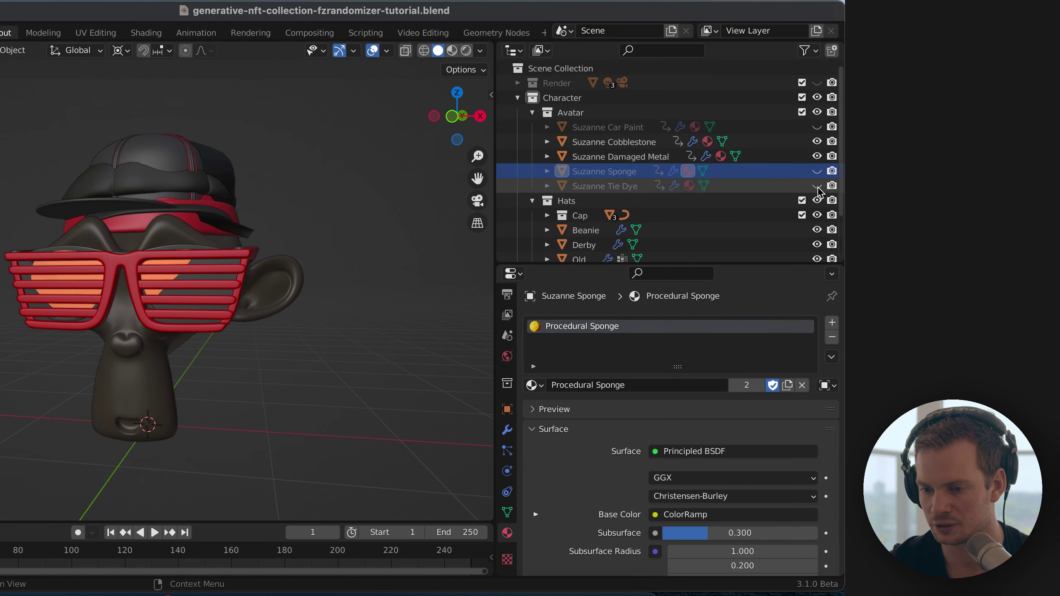
click(817, 186)
click(817, 171)
click(817, 126)
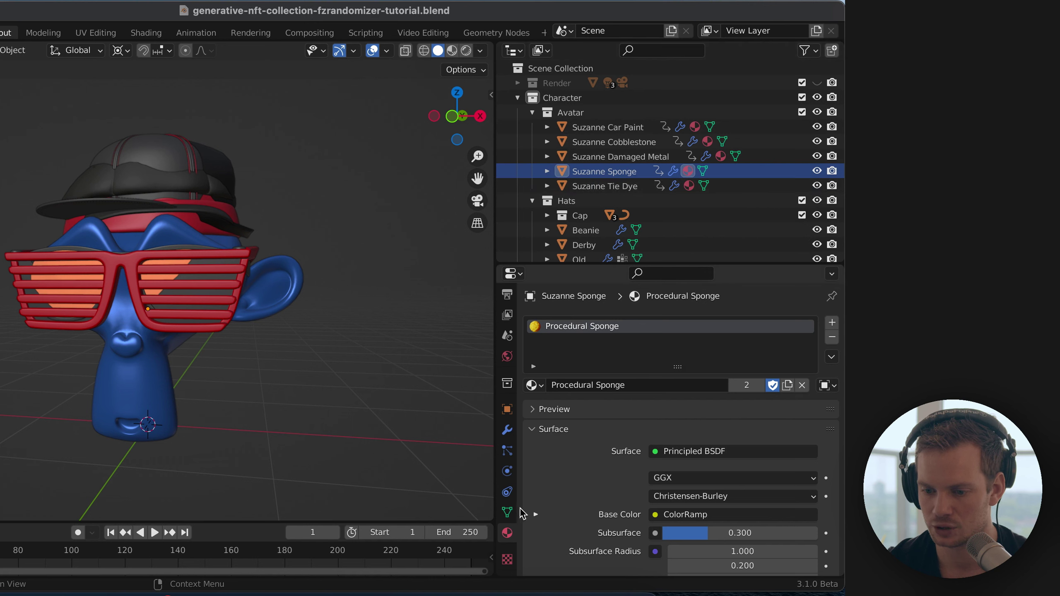
- Collapse the vertex group and shape key settings and recalculate the possible combinations for the Character host in FZRandomizer
click(507, 513)
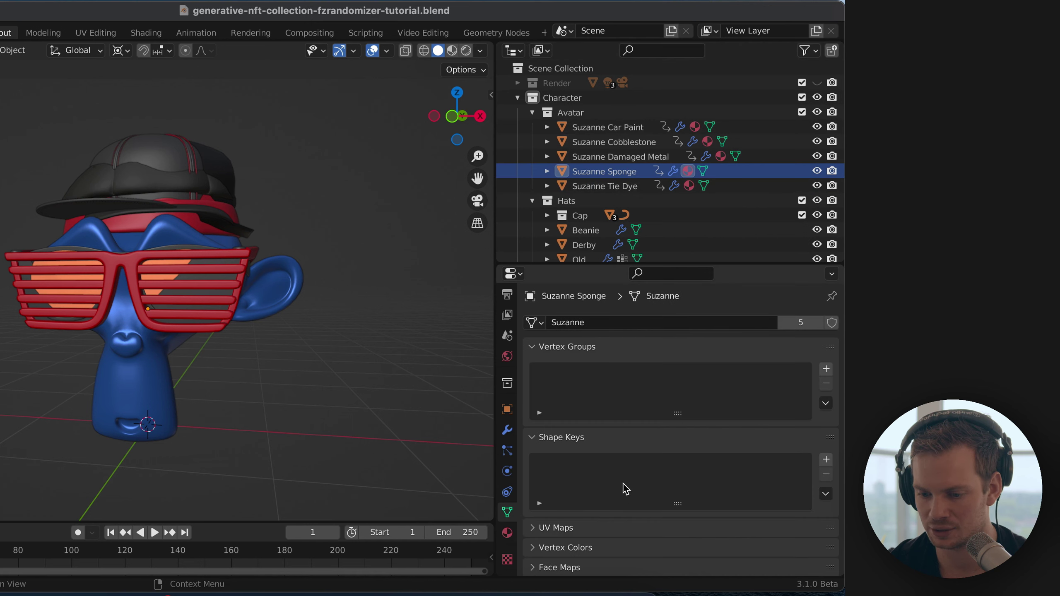
click(529, 347)
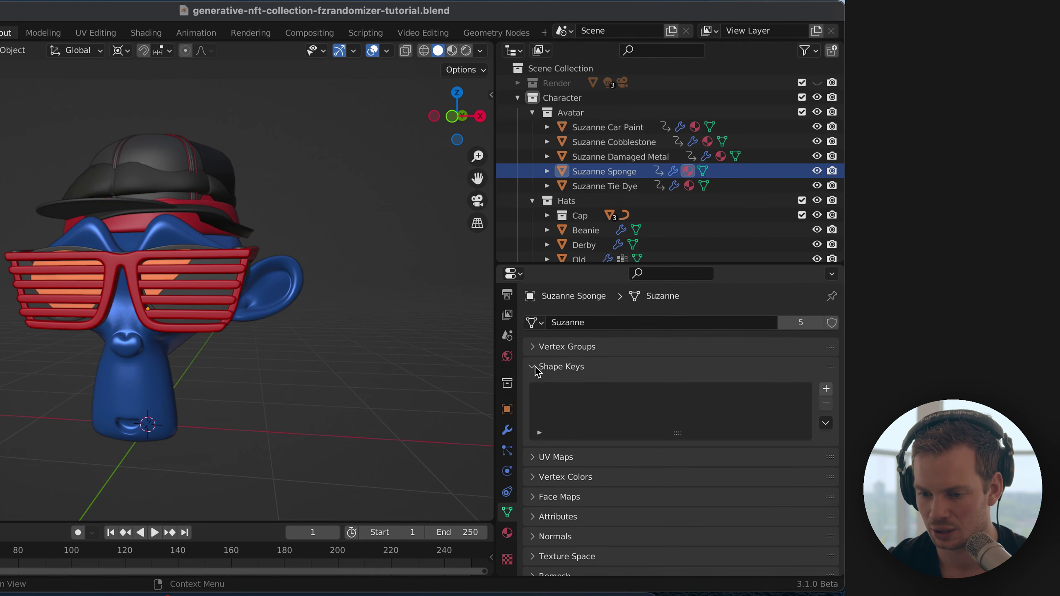
click(534, 367)
scroll(619, 464, down, 10)
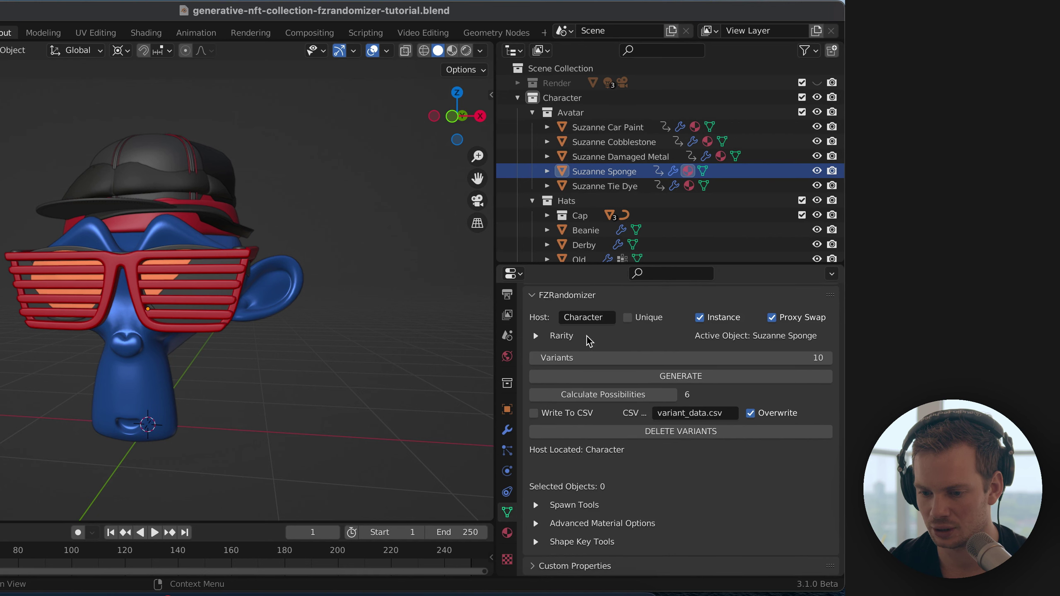
click(600, 397)
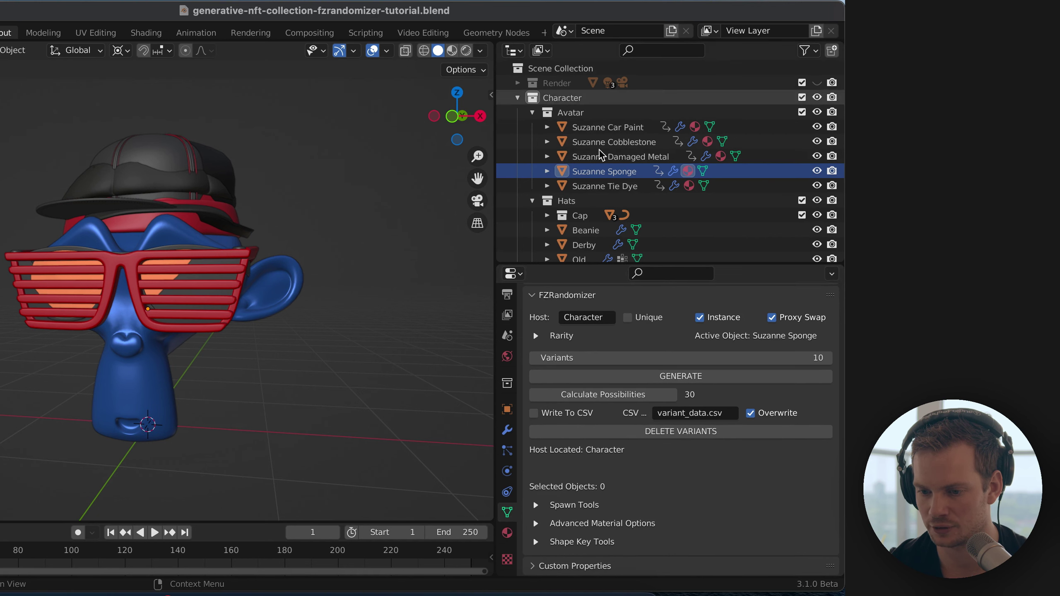
- Review the contents of the Avatar, Hats and Glasses collections that feed the randomizer
scroll(610, 173, down, 2)
scroll(609, 173, down, 1)
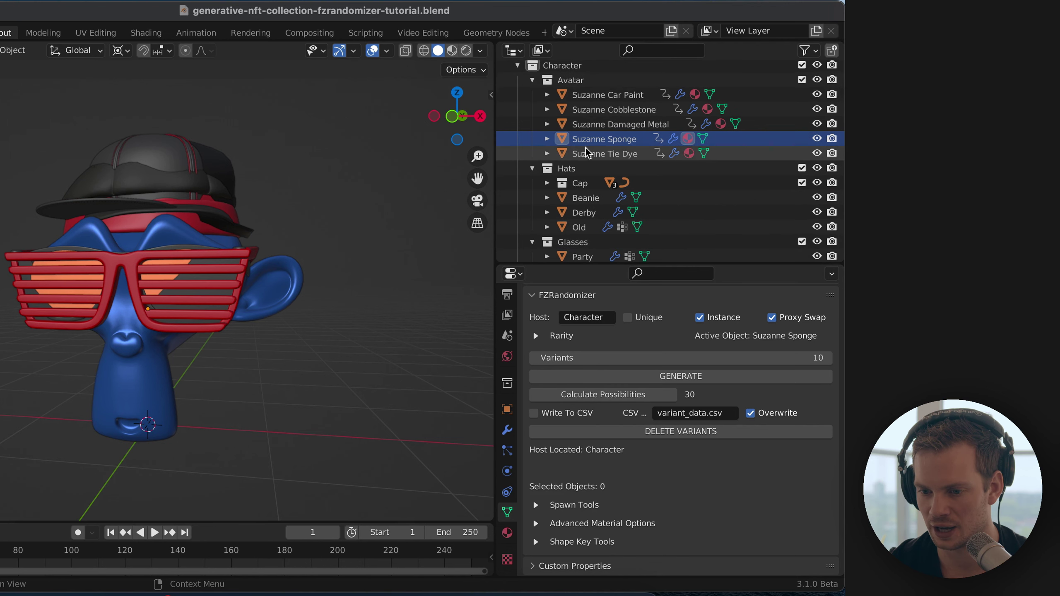
scroll(607, 173, down, 2)
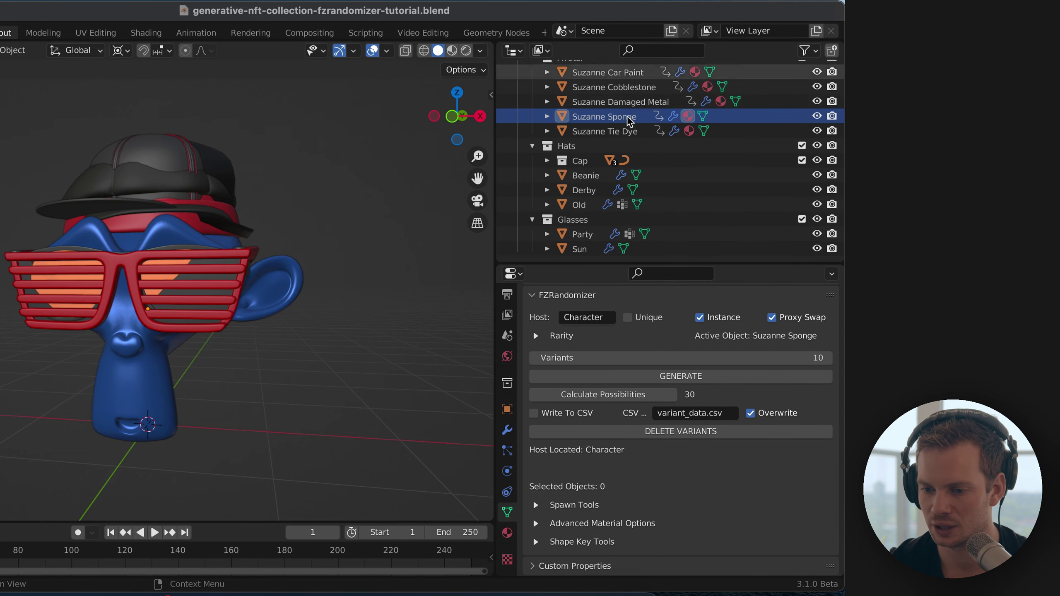
scroll(576, 105, up, 3)
click(571, 97)
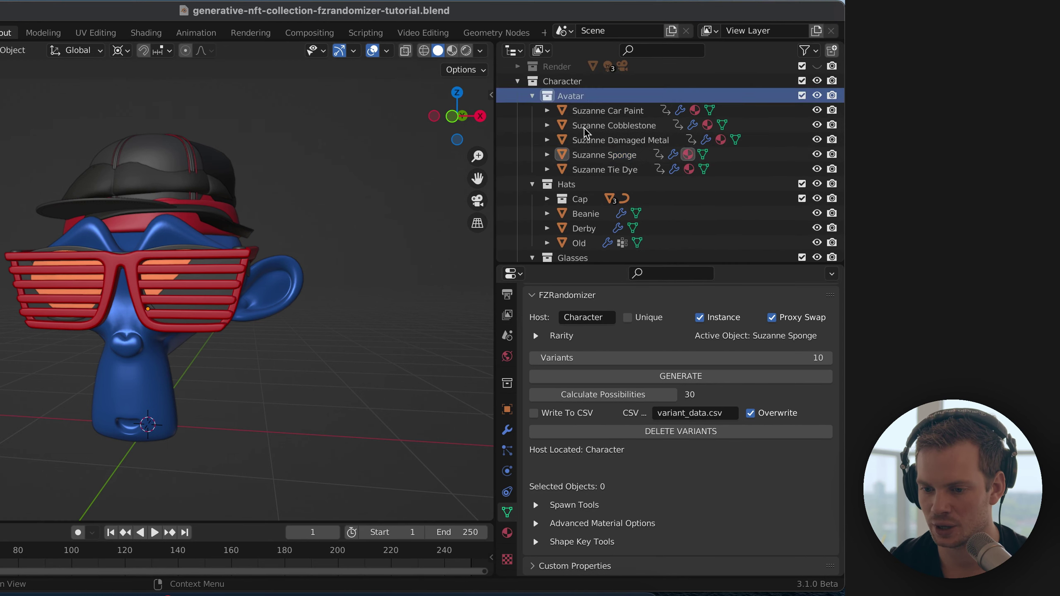
click(578, 184)
scroll(595, 221, down, 1)
scroll(594, 223, down, 2)
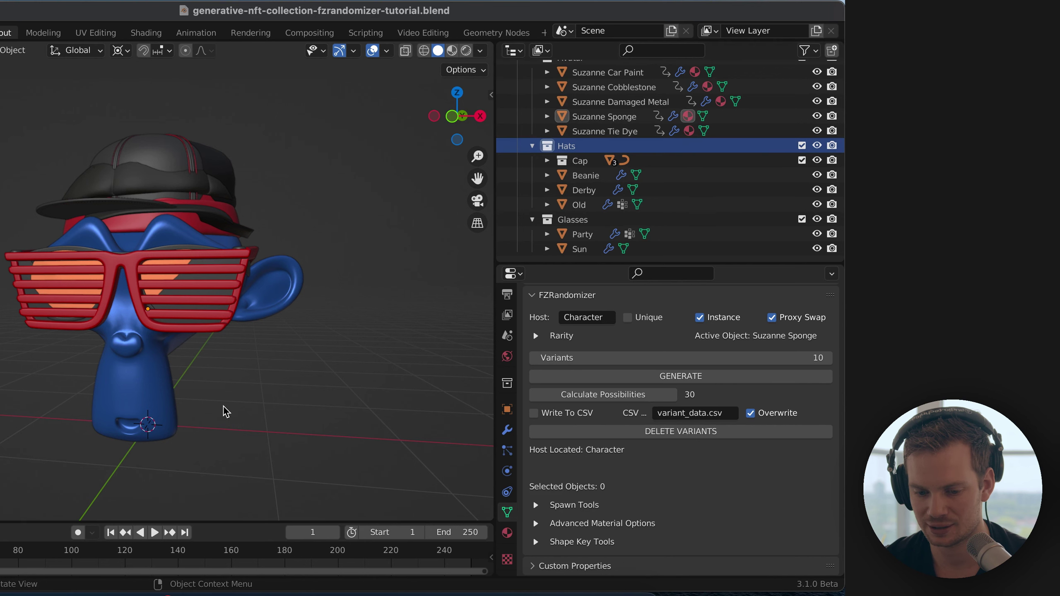
- Add a plain axes empty at the world origin inside the Hats collection
key(shift+a)
mouse_move(225, 407)
click(290, 407)
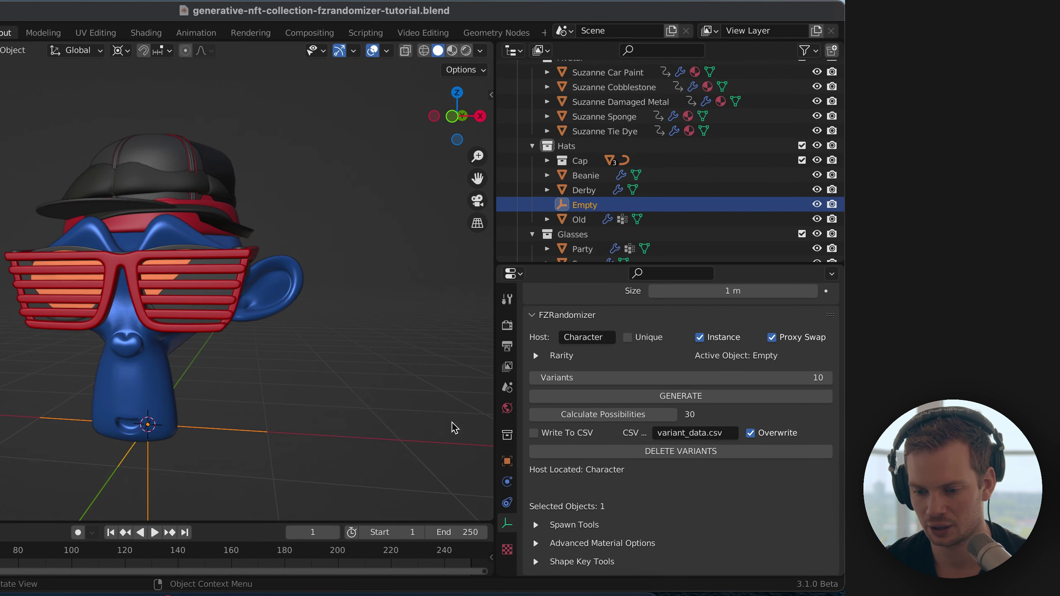
- Make the new empty instance the Cap collection, and try moving it to test the instance before cancelling the move
click(508, 461)
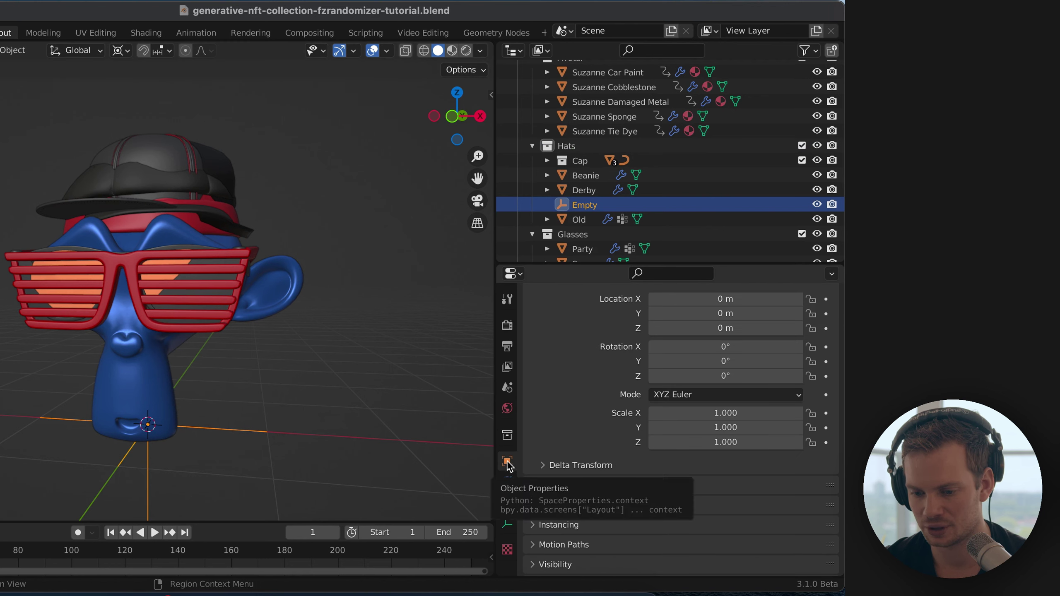
scroll(578, 405, up, 4)
click(559, 348)
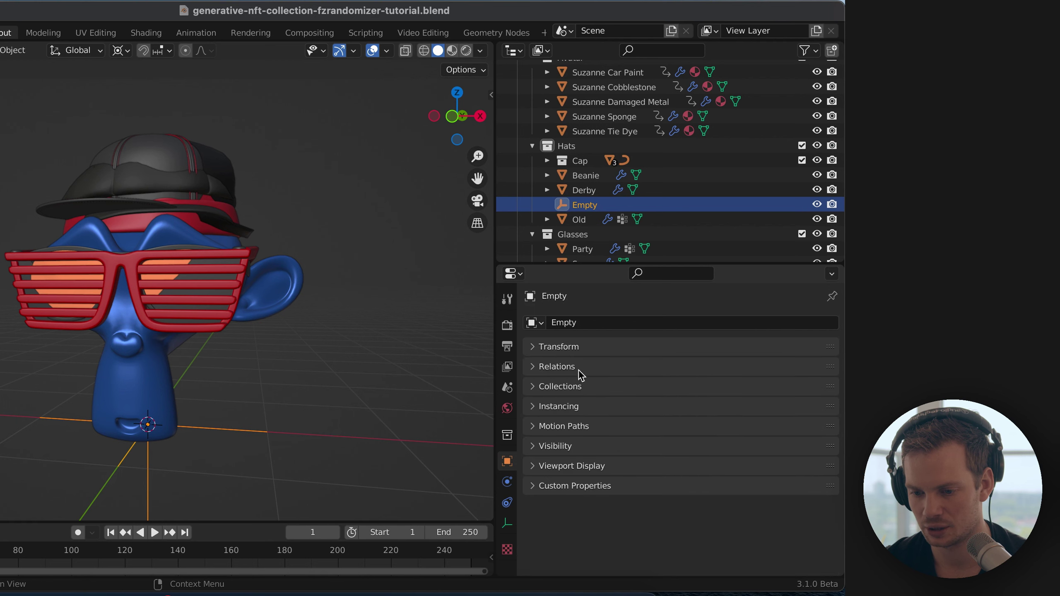
click(539, 410)
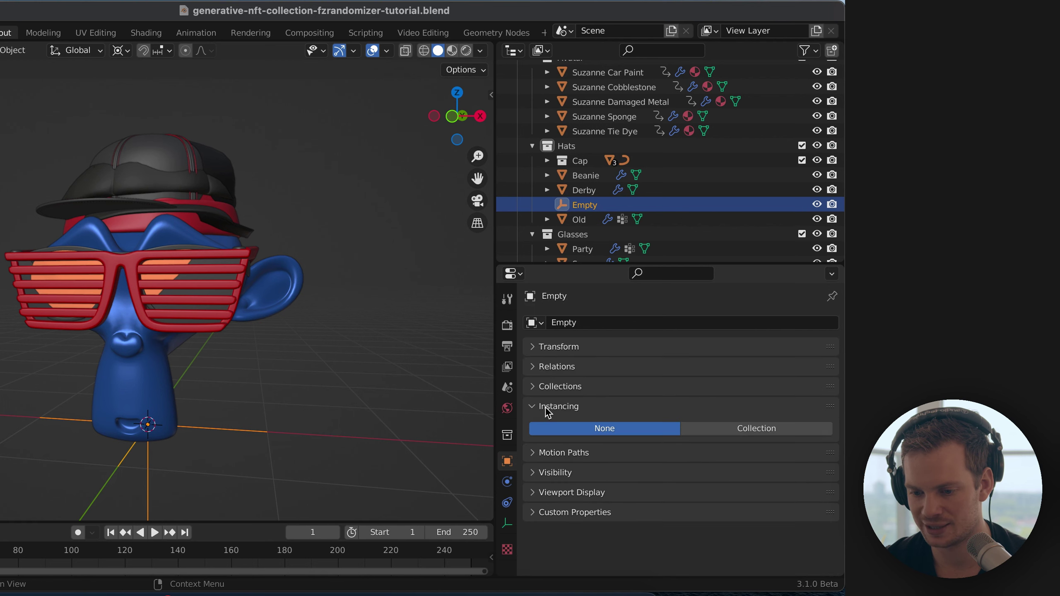
click(744, 430)
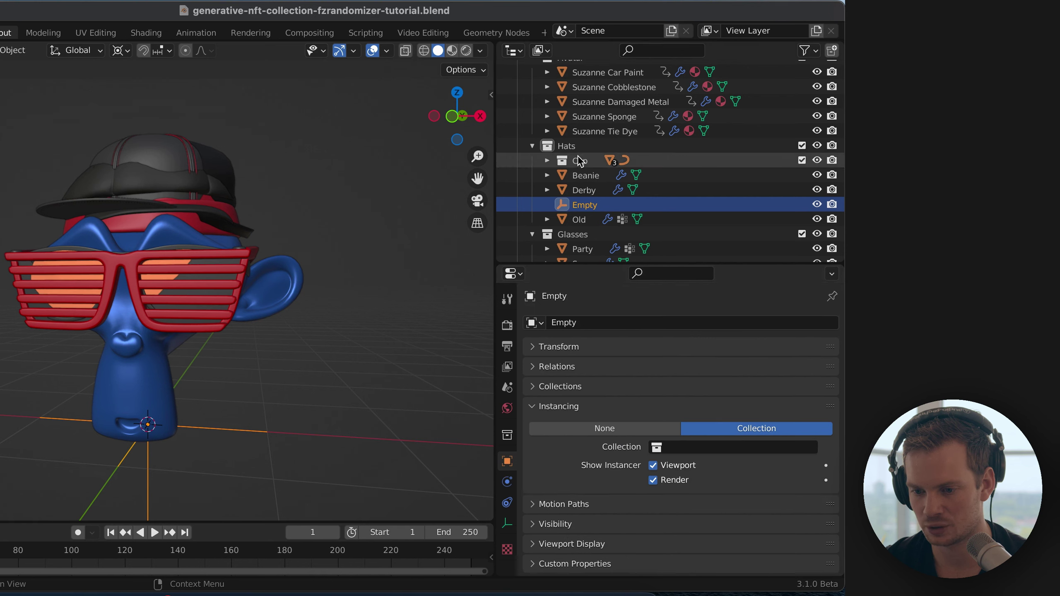
click(657, 446)
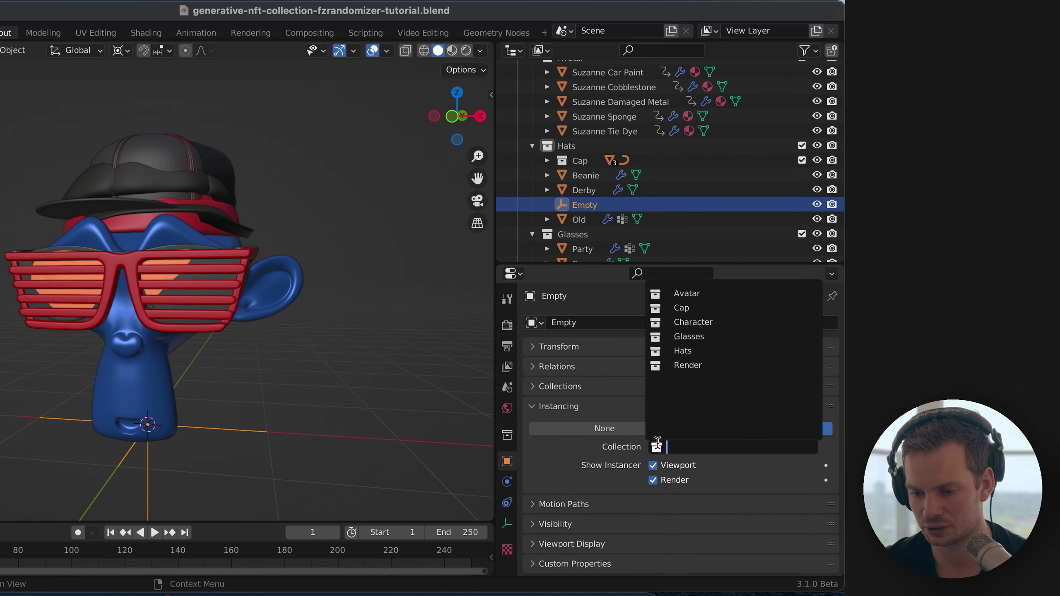
click(687, 309)
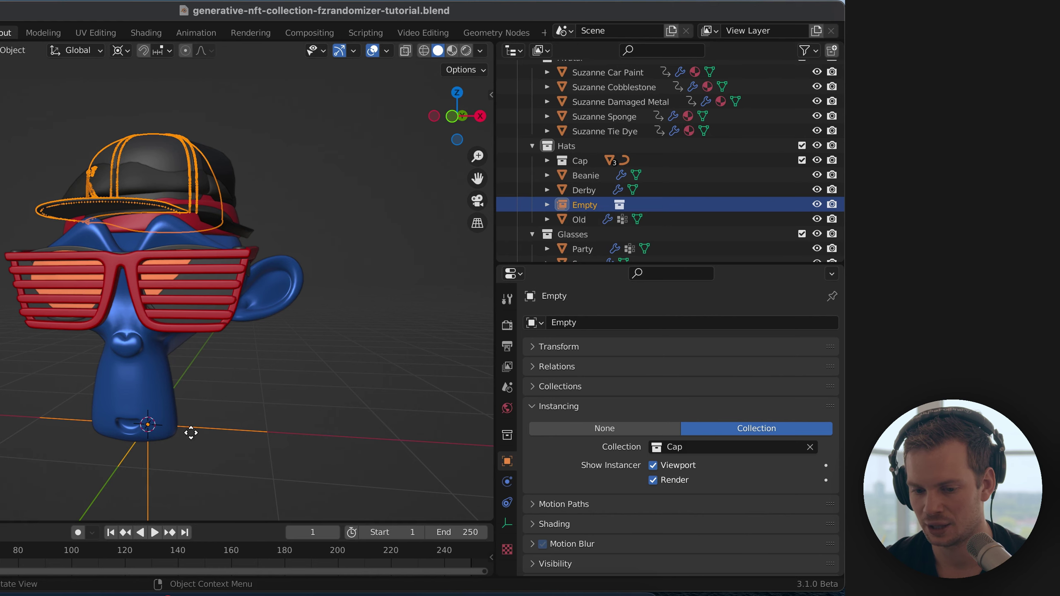
key(g)
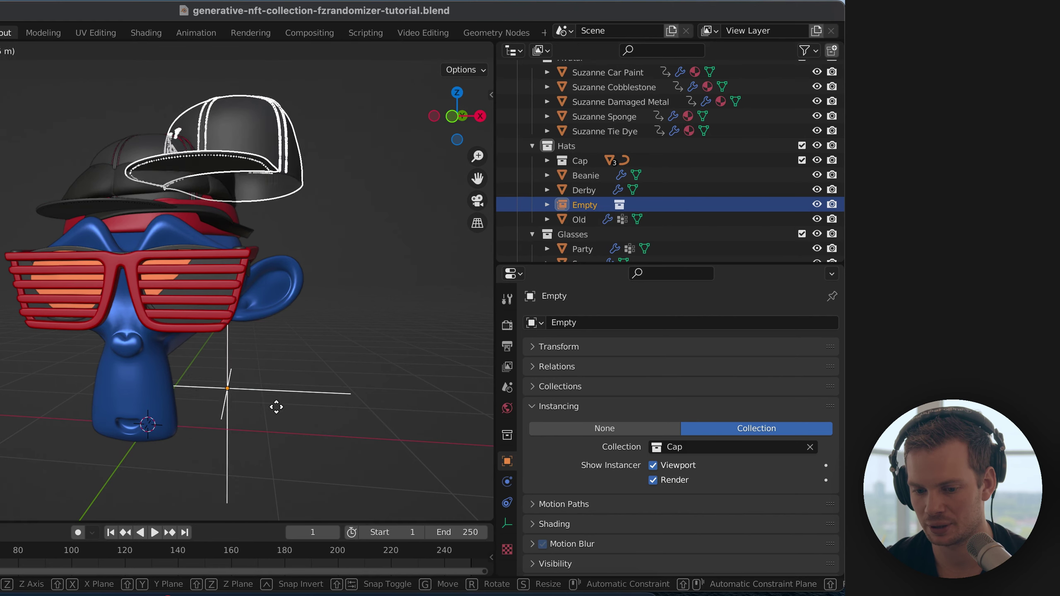
right_click(278, 413)
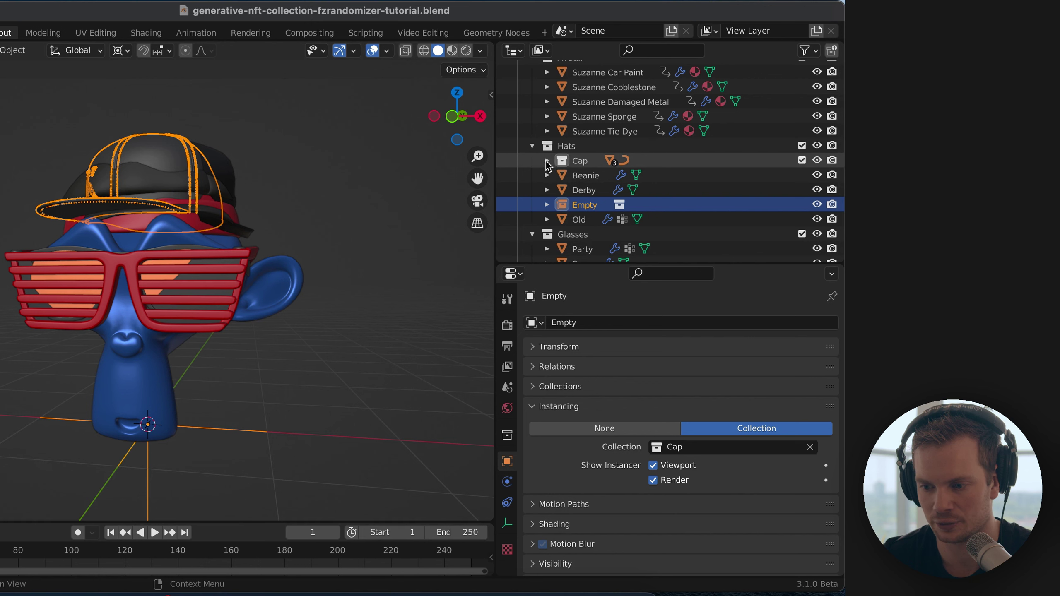
- Exclude the original Cap collection from the view layer
click(802, 161)
click(802, 161)
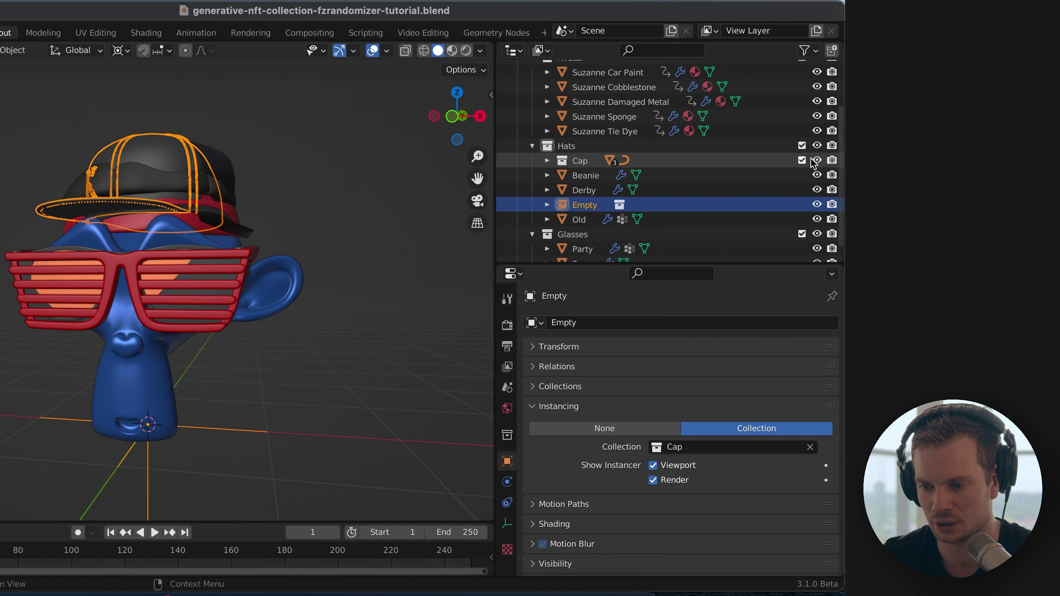
click(817, 160)
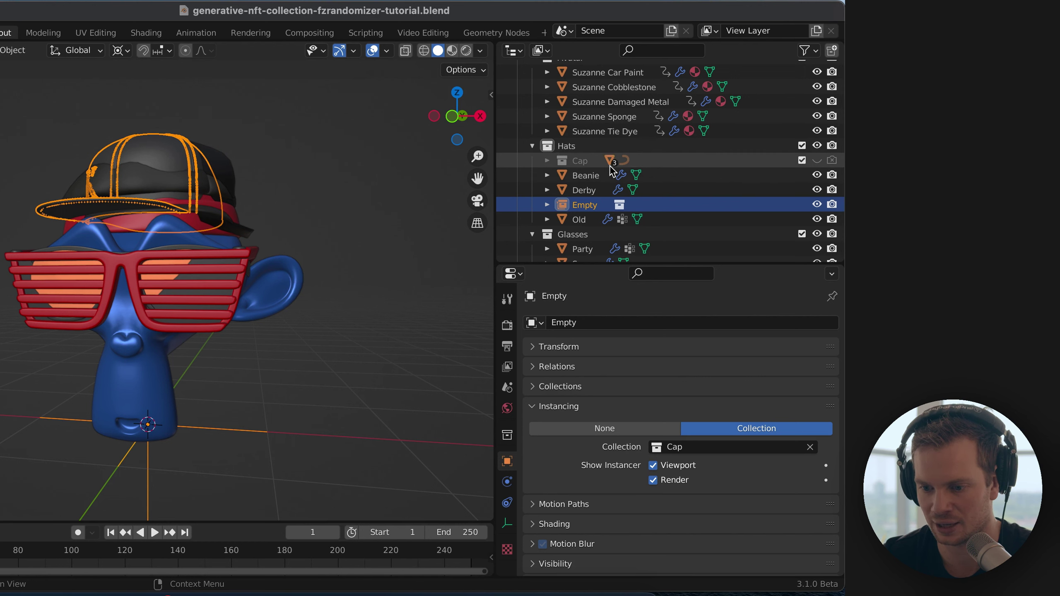
click(802, 160)
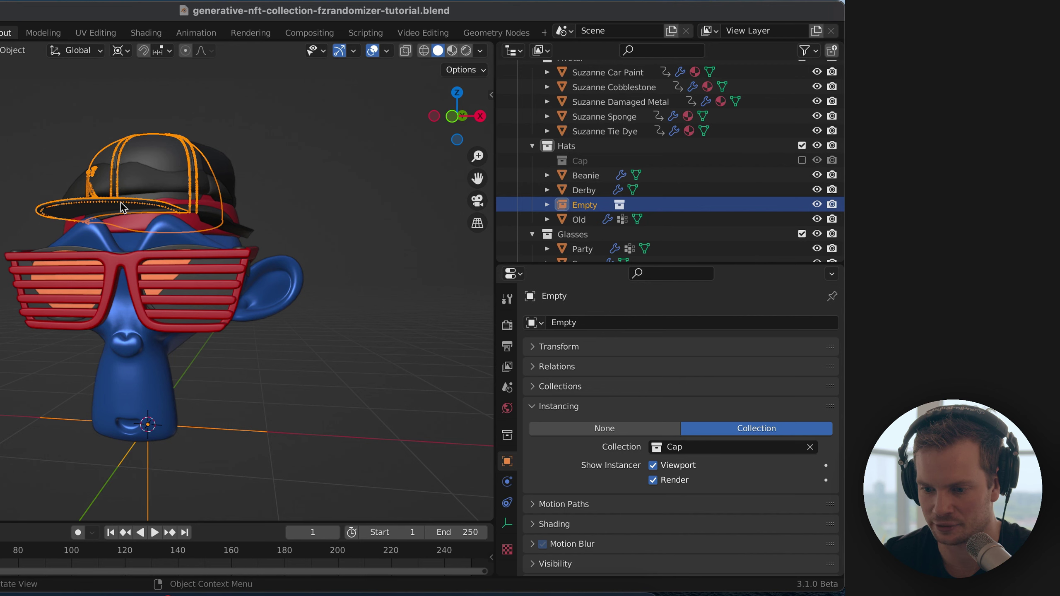
- Test moving the Cap collection's instancing empty, cancel the move, and rename the empty to Cap Instance
key(g)
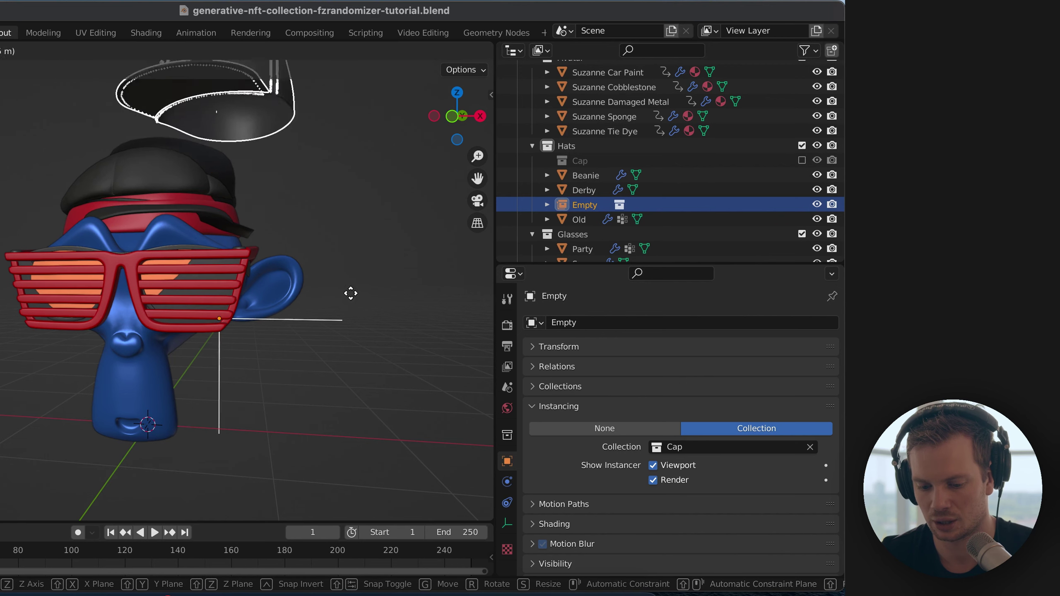
right_click(389, 401)
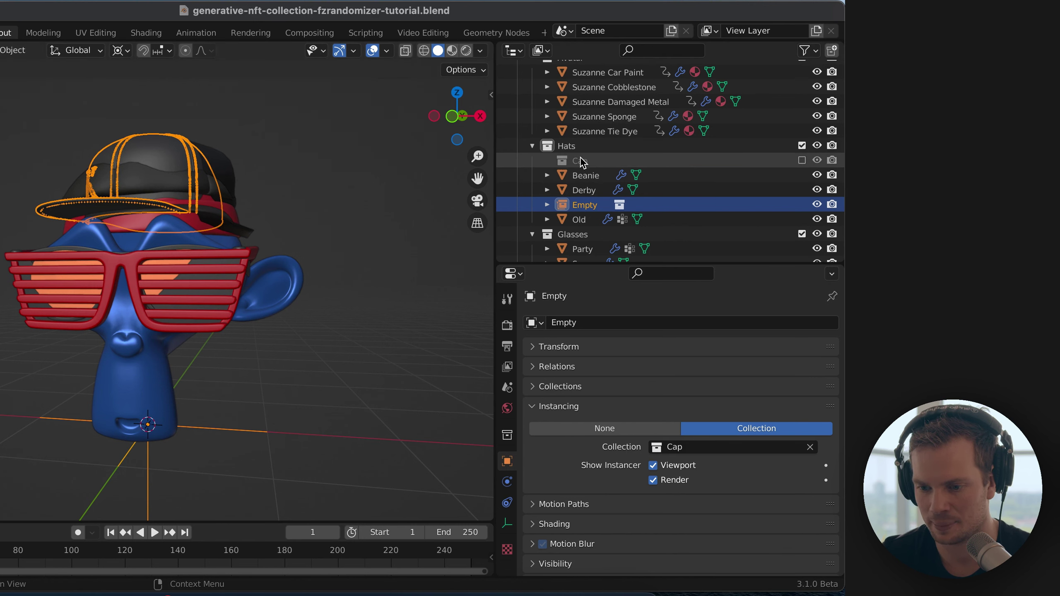
double_click(581, 205)
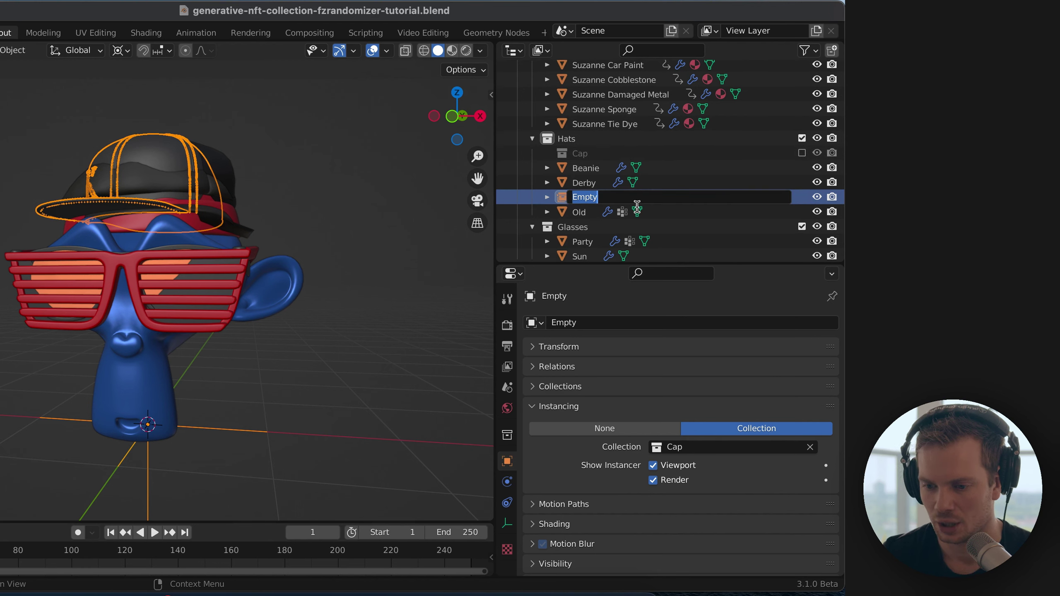
text(Cap Instance)
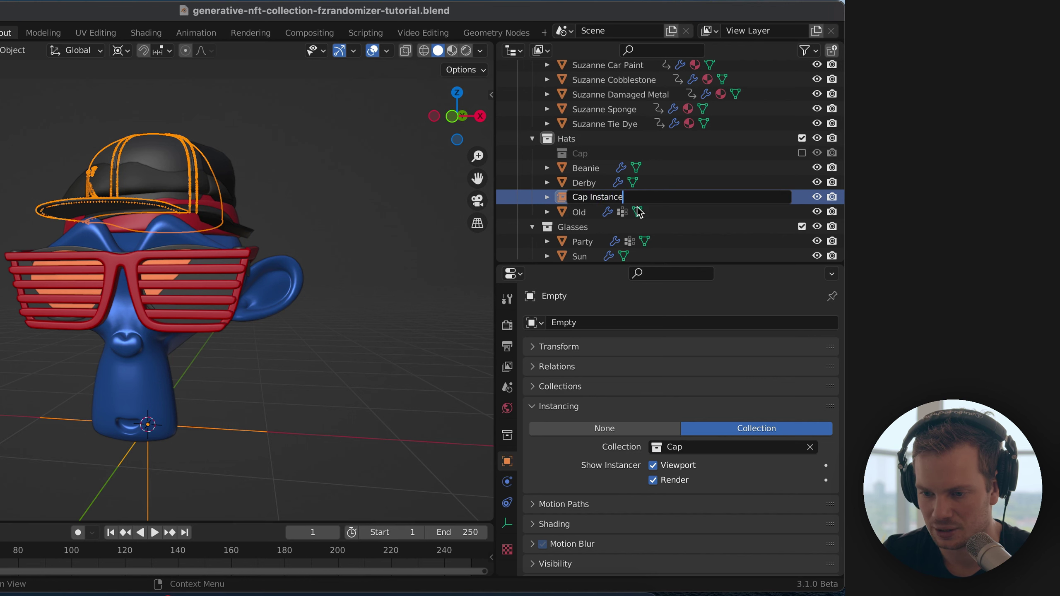
key(Return)
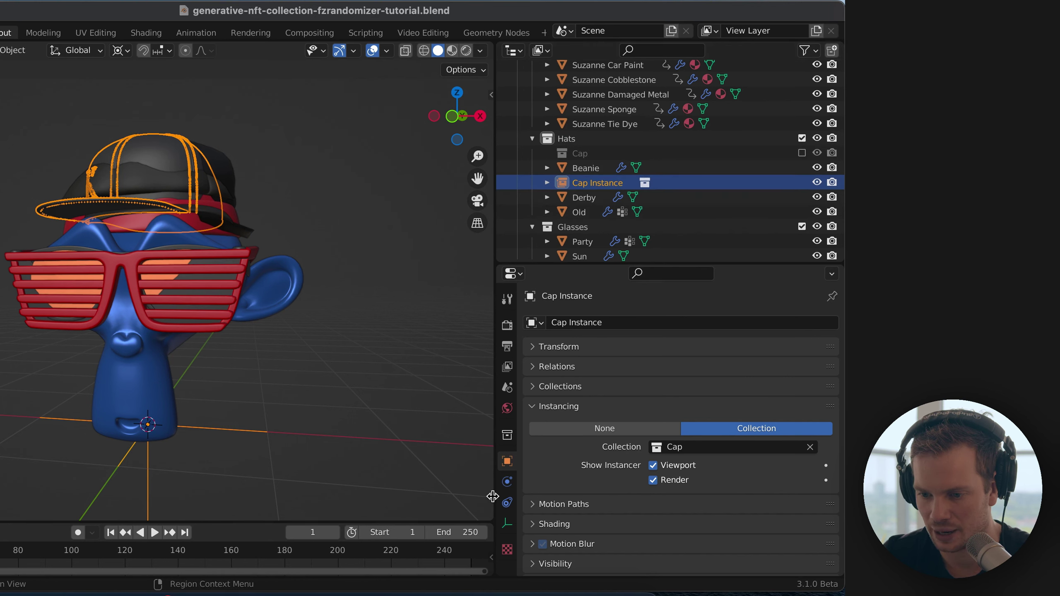
- Show the FZRandomizer settings for Cap Instance, collapse the Empty display settings, and calculate the possible combinations
click(507, 523)
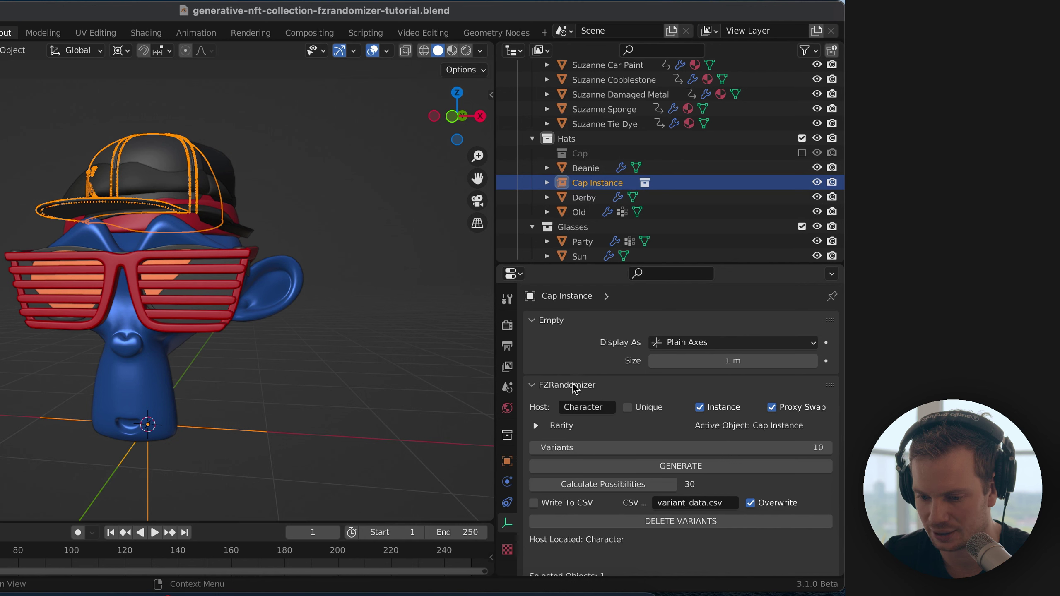
click(551, 322)
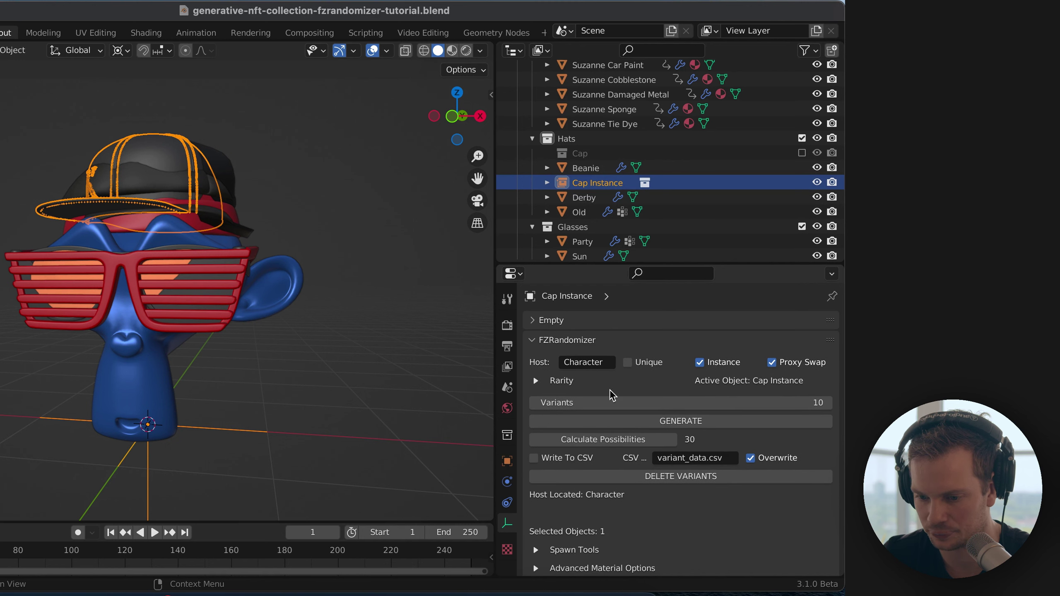
click(617, 440)
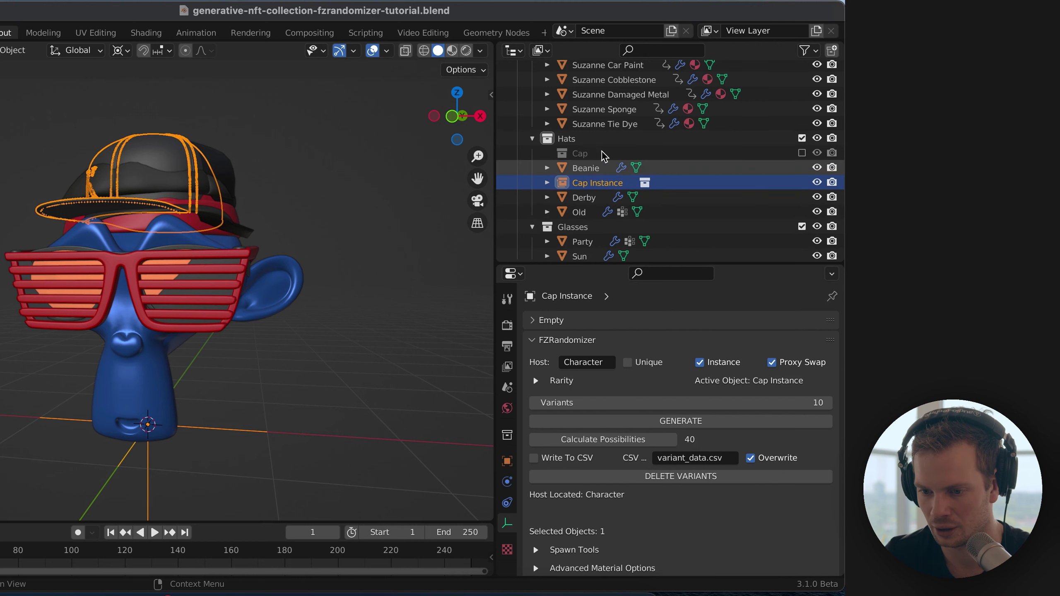
- Add a plain axes empty to the Hats collection and name it No Hat
click(253, 360)
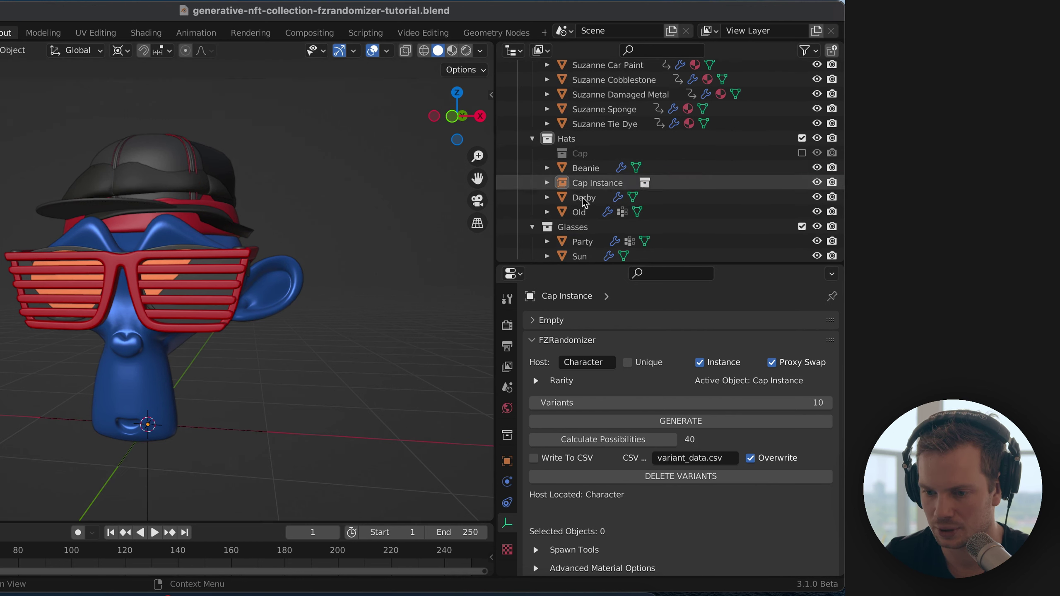
key(shift+a)
mouse_move(219, 416)
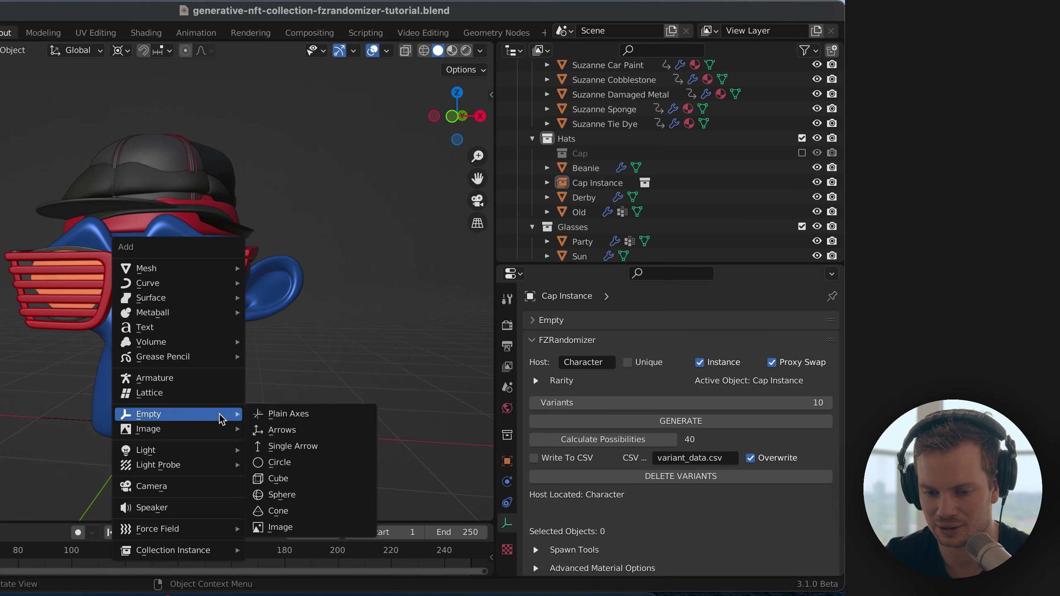
click(275, 417)
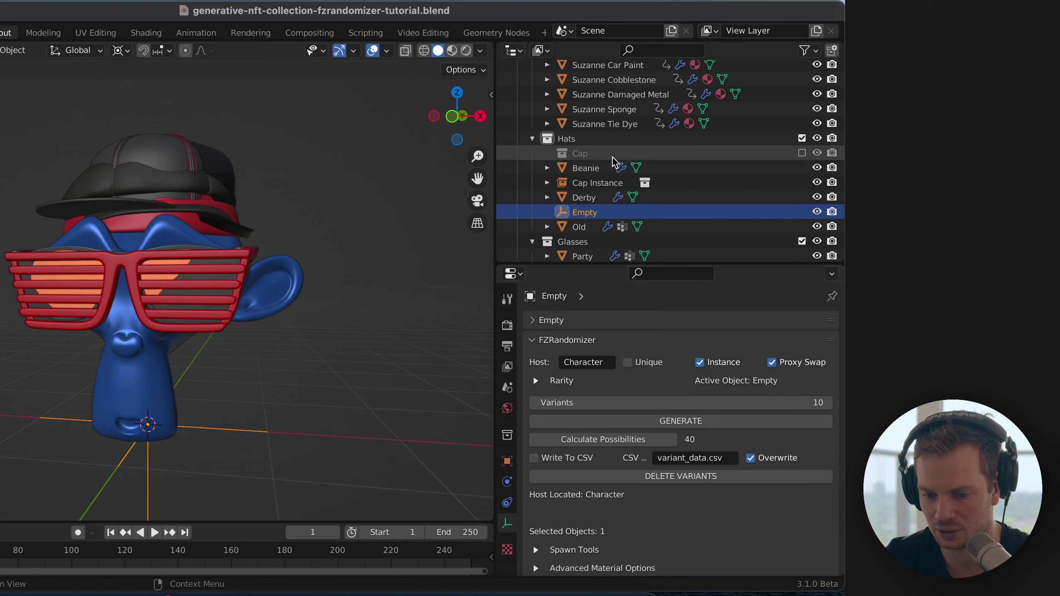
double_click(592, 212)
text(No Hat)
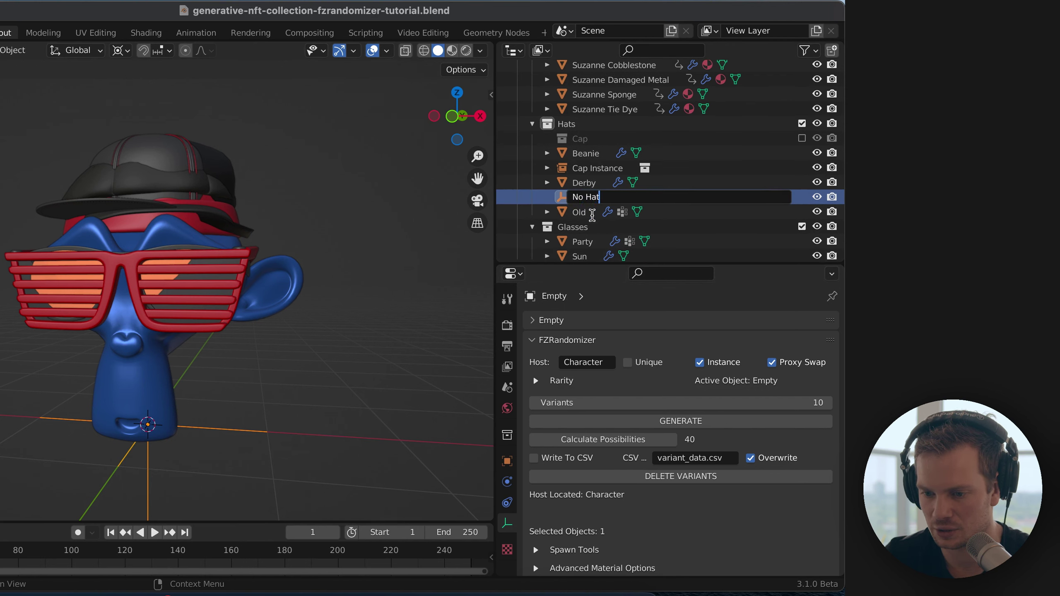
key(Return)
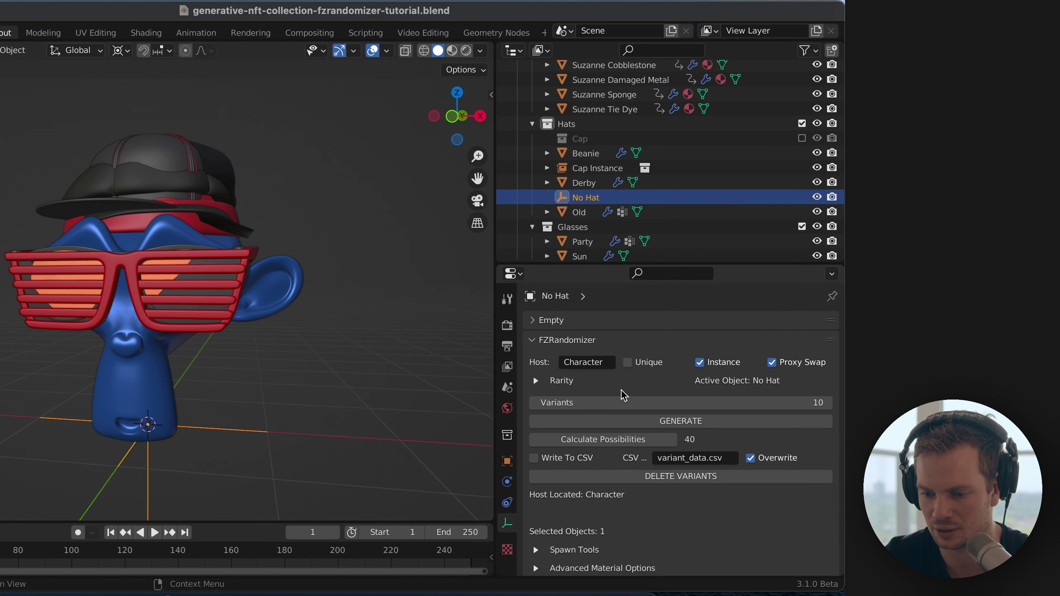
- Recalculate the possibilities with the No Hat option included and review the Avatar and Hats collections
click(625, 446)
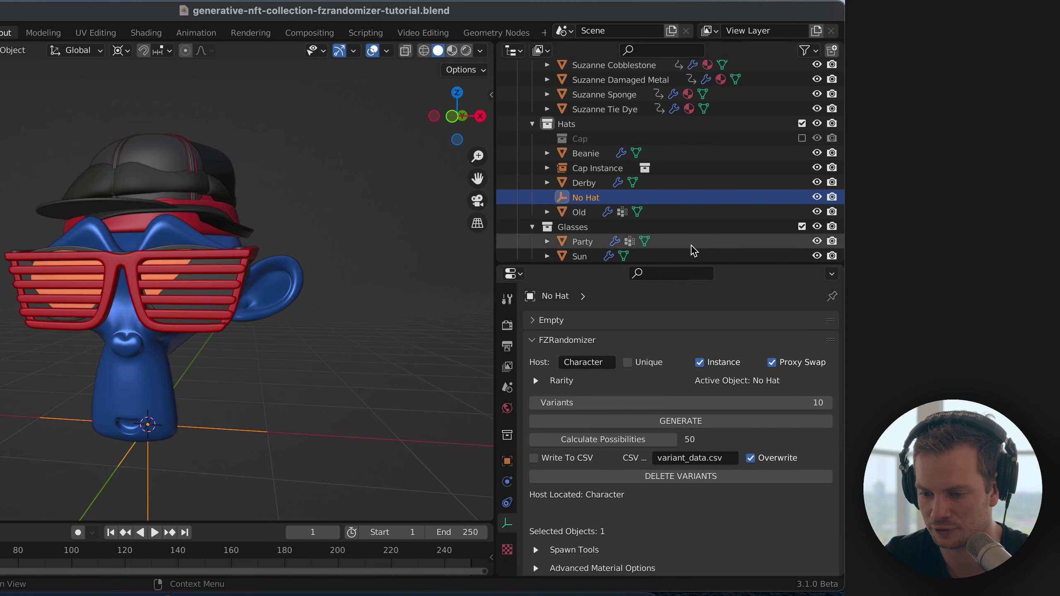
scroll(693, 250, up, 1)
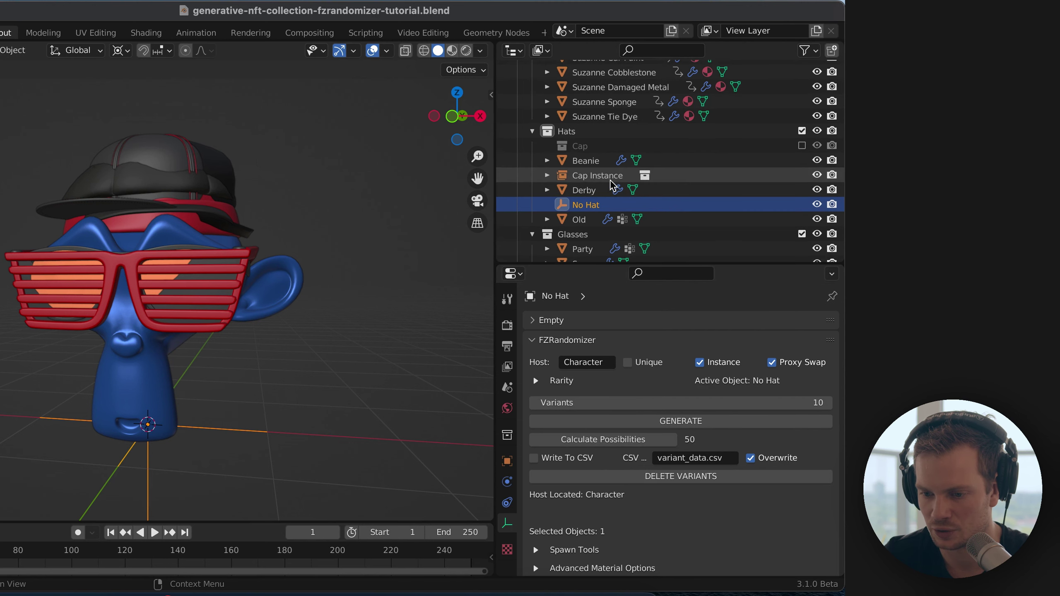
scroll(584, 120, up, 2)
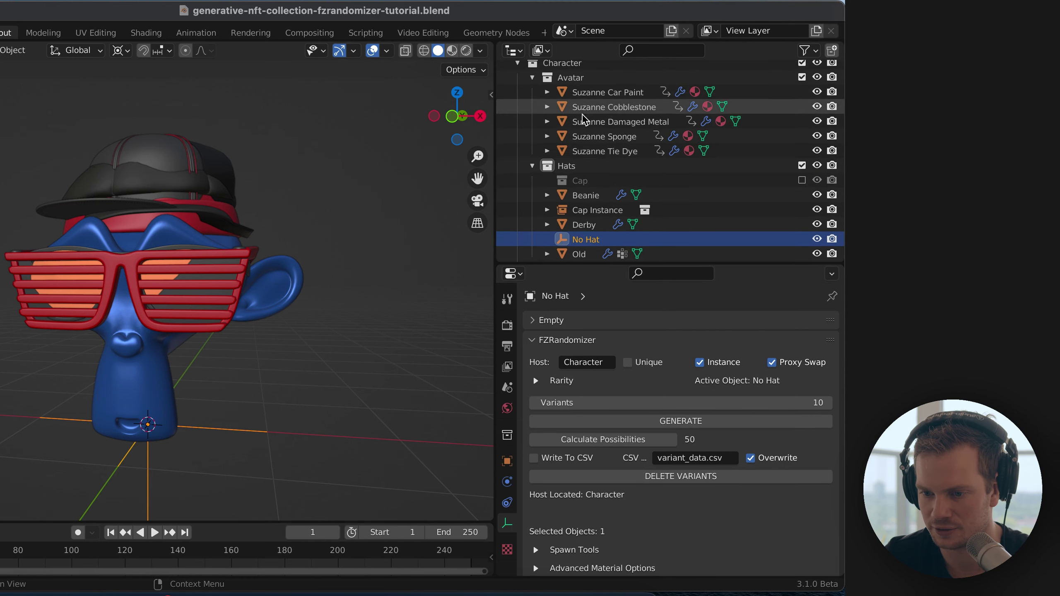
scroll(583, 119, down, 3)
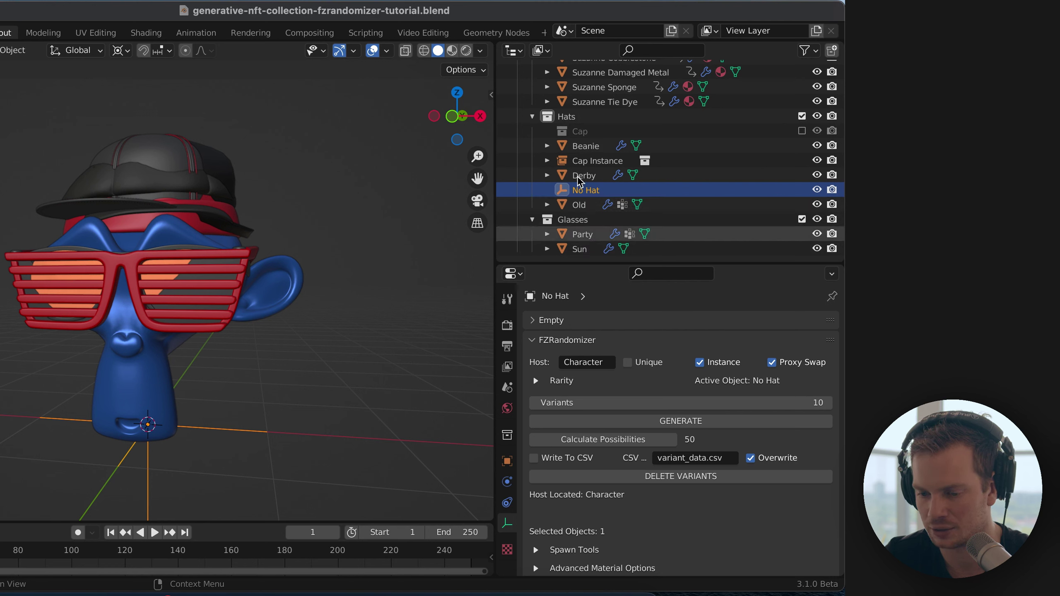
- Add a plain axes empty to the Glasses collection and name it No Glasses
click(583, 221)
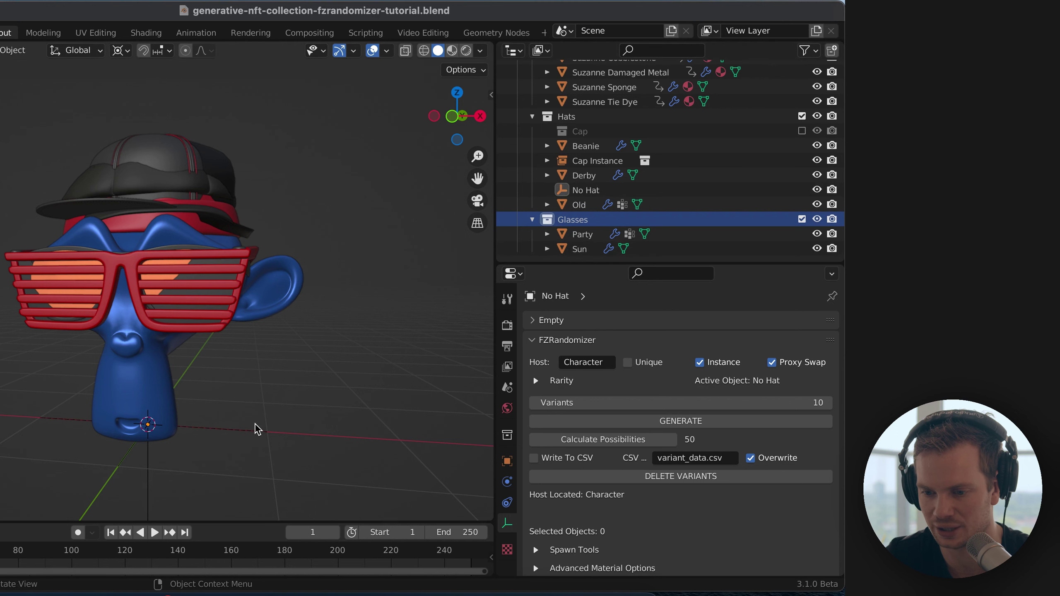
key(shift+a)
mouse_move(258, 428)
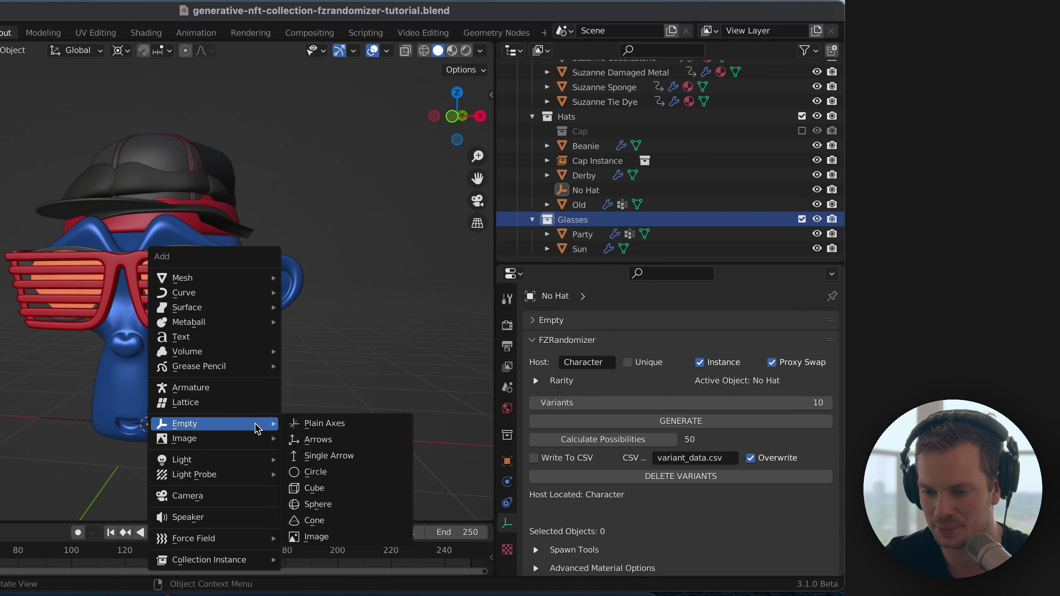
click(308, 425)
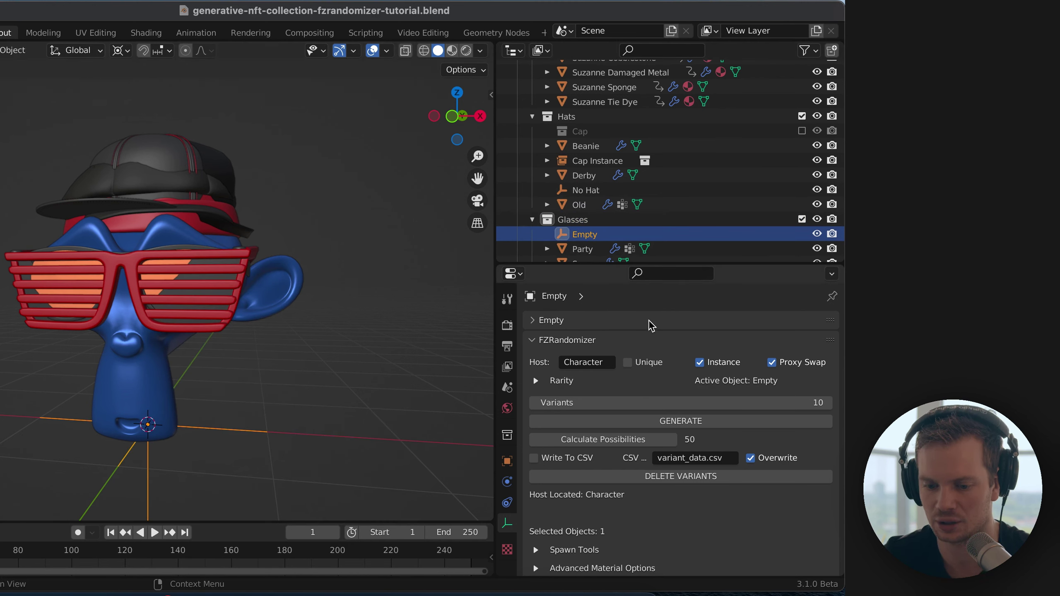
scroll(596, 238, down, 1)
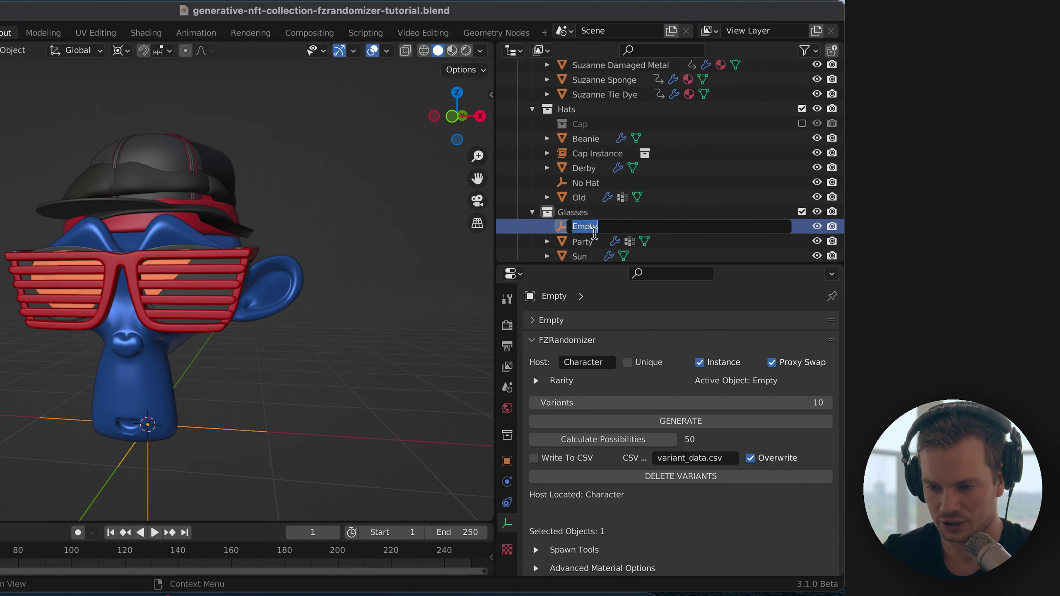
double_click(624, 226)
text(No Glasses)
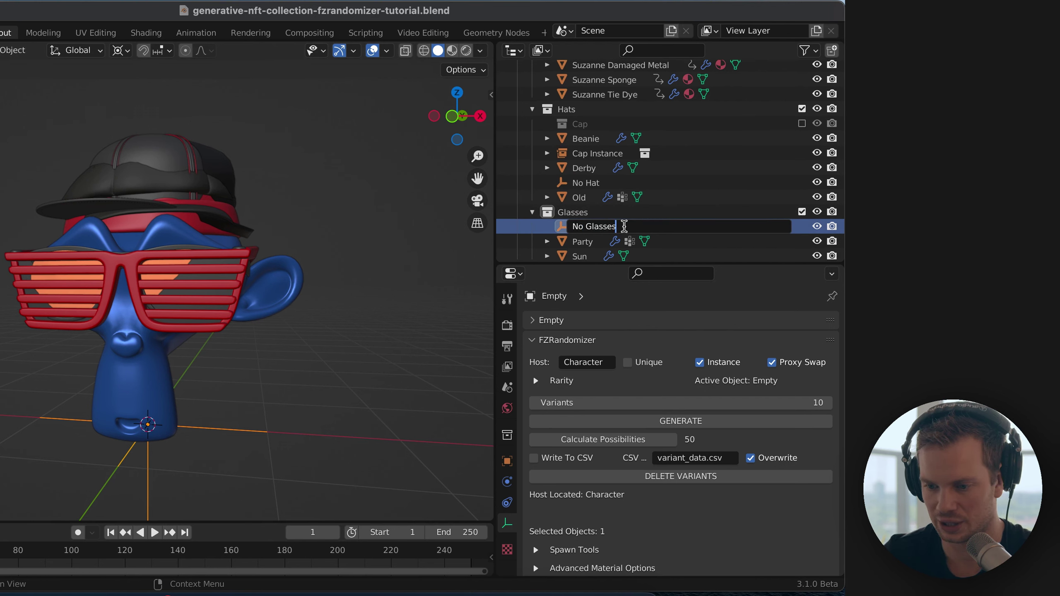
key(Return)
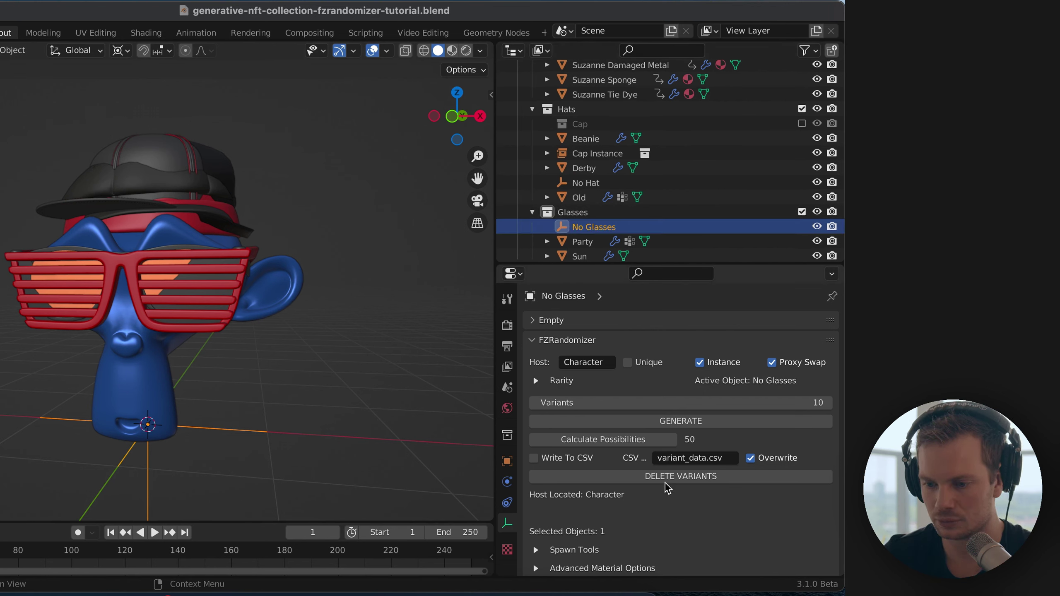
- Recalculate the possibilities with No Glasses included and review the contents of the Avatar, Hats and Glasses collections
click(635, 442)
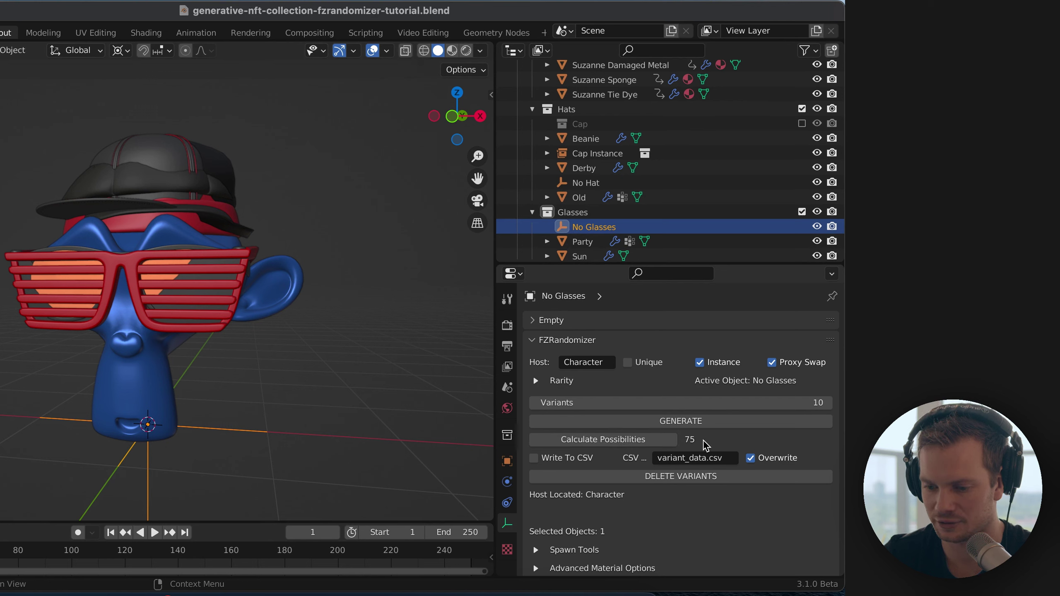
scroll(597, 132, up, 5)
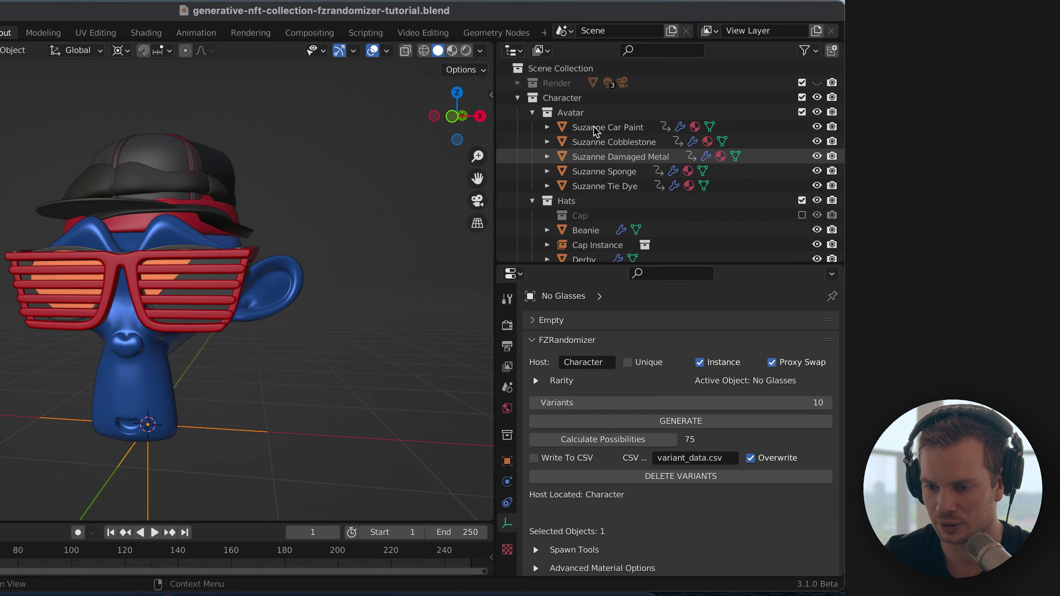
scroll(576, 188, down, 5)
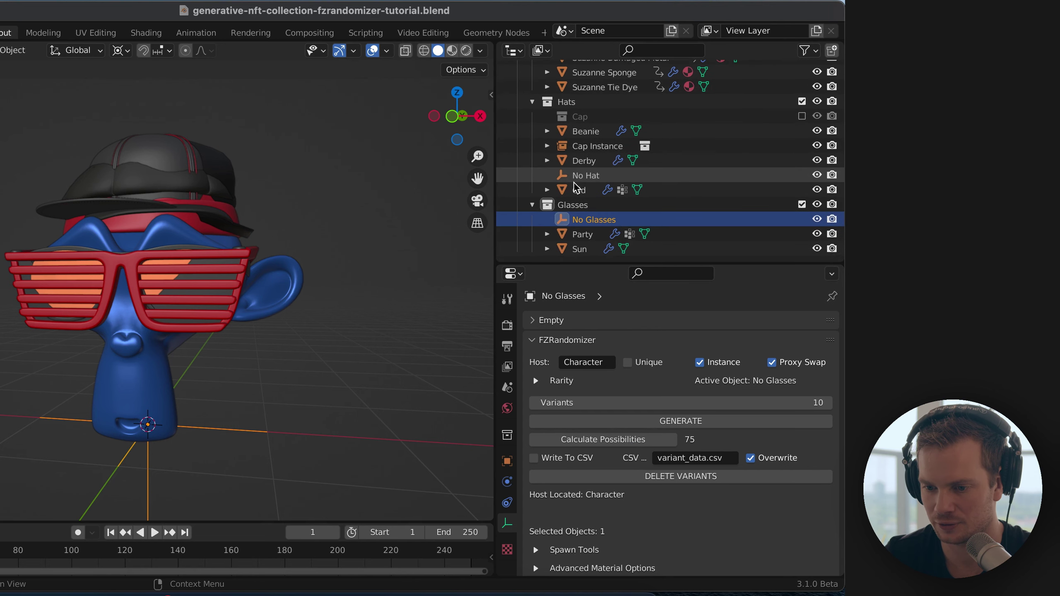
scroll(578, 188, up, 5)
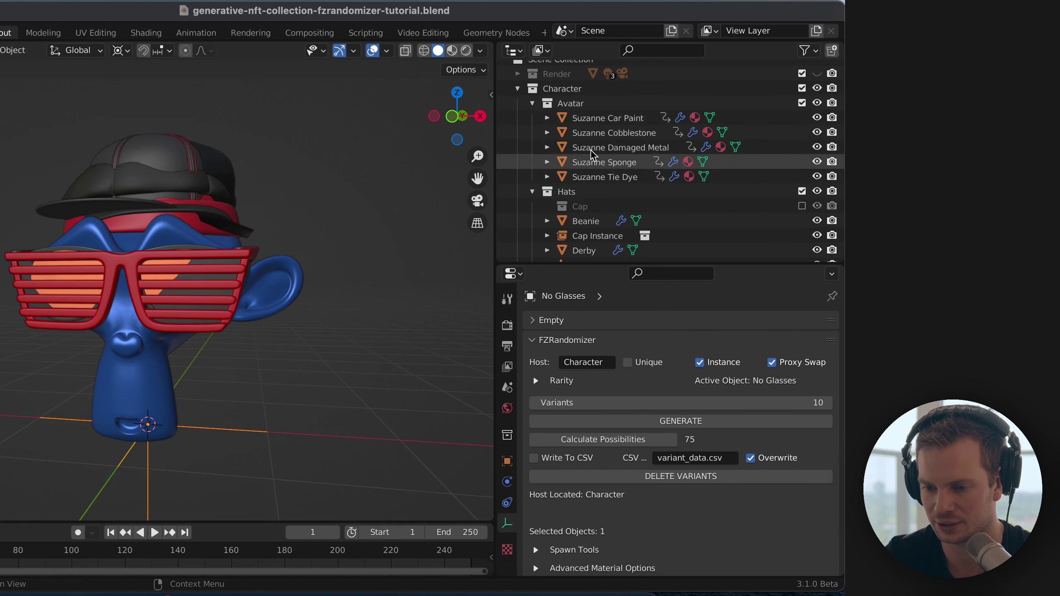
scroll(626, 205, down, 5)
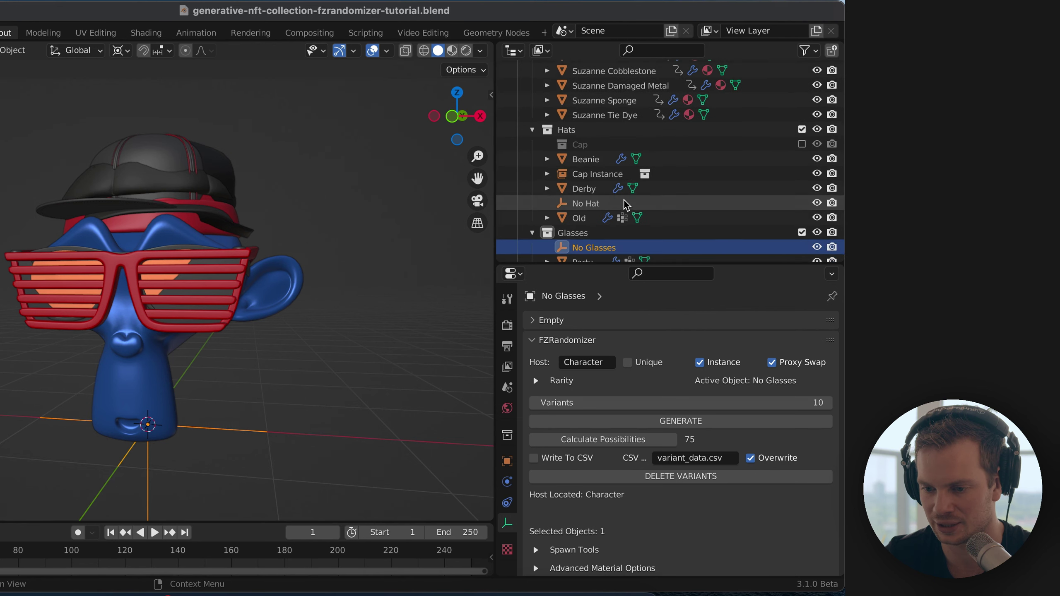
scroll(647, 188, up, 5)
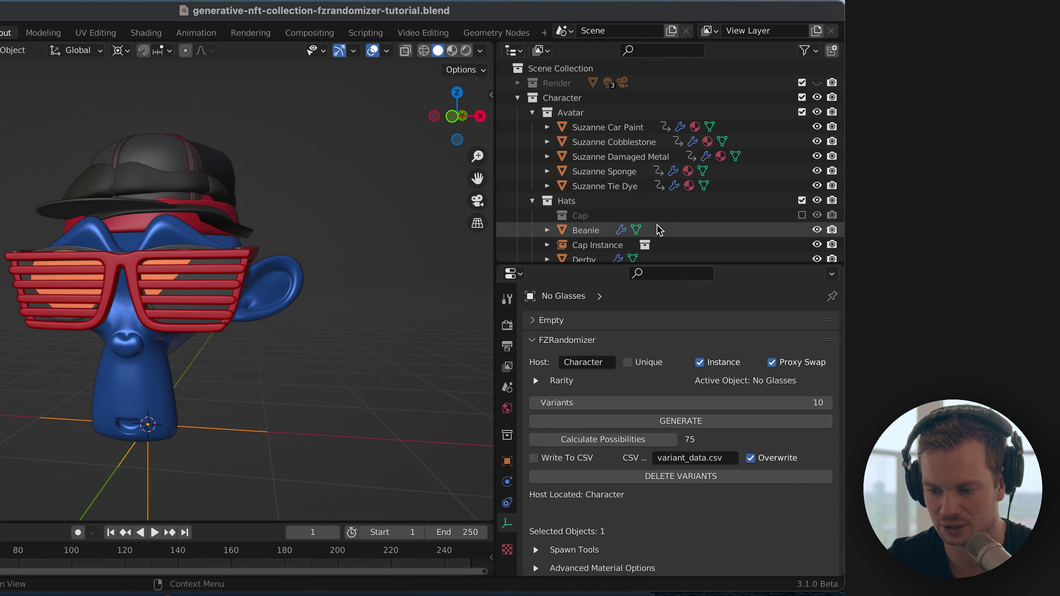
scroll(658, 230, down, 2)
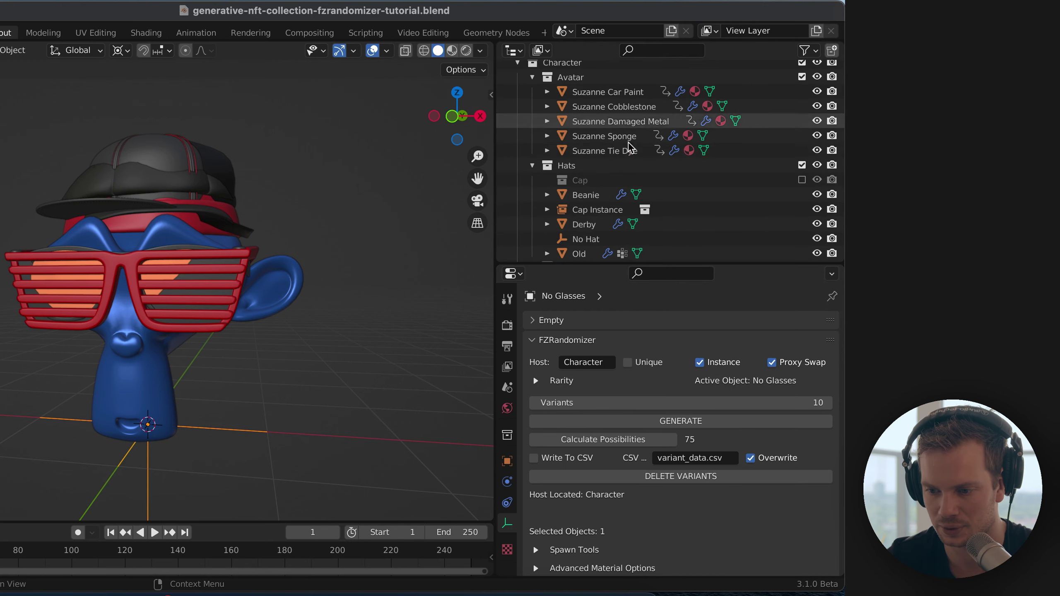
scroll(635, 179, down, 4)
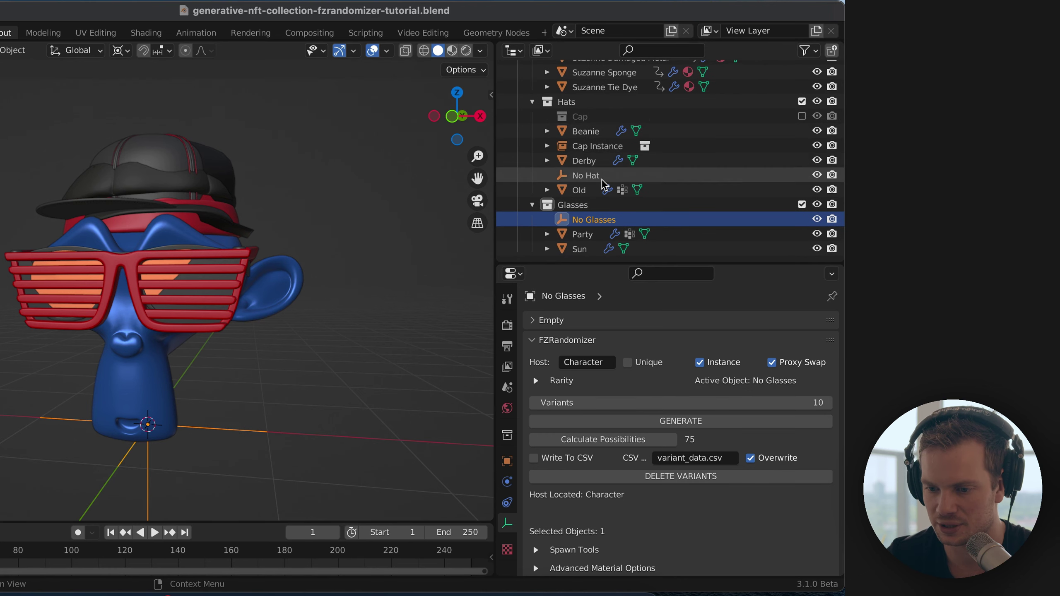
scroll(647, 213, up, 2)
scroll(668, 230, down, 2)
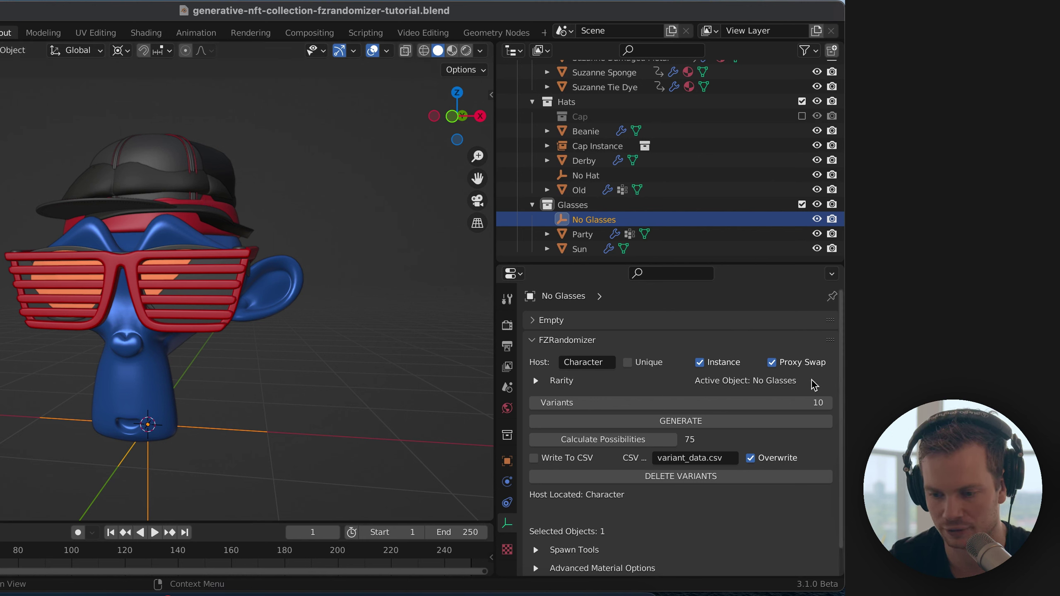
- Generate 10 variants from the Character host collection, and bring up the FZRandomizer settings again with the Old hat selected
click(682, 425)
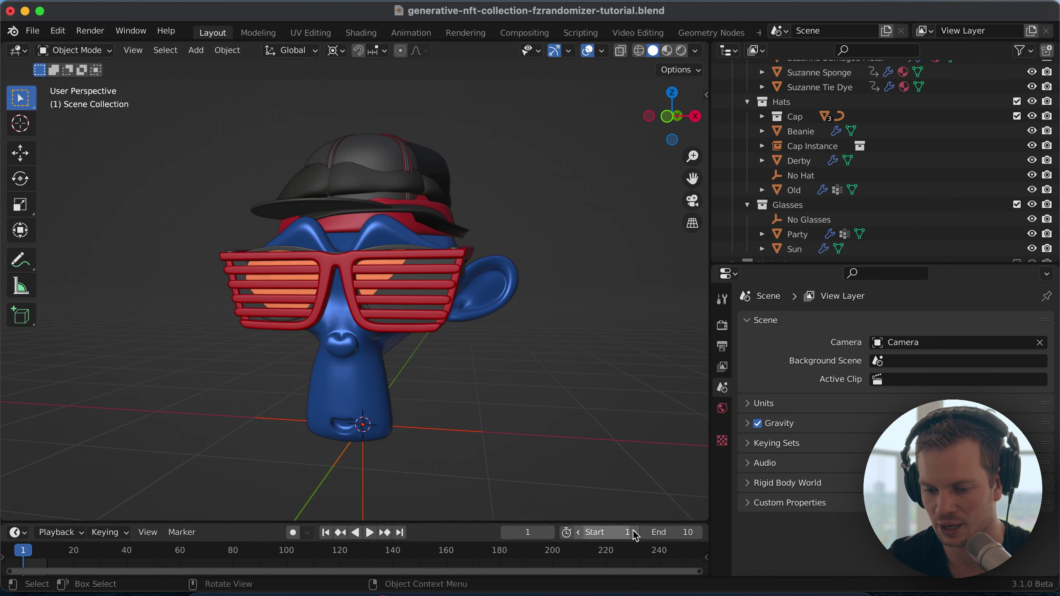
click(794, 190)
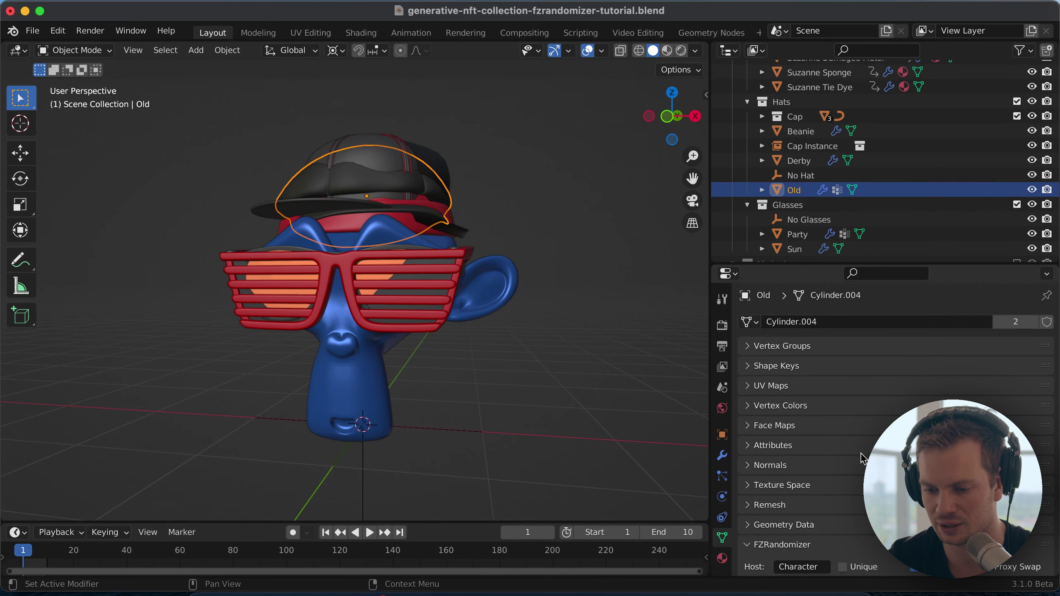
scroll(860, 451, down, 10)
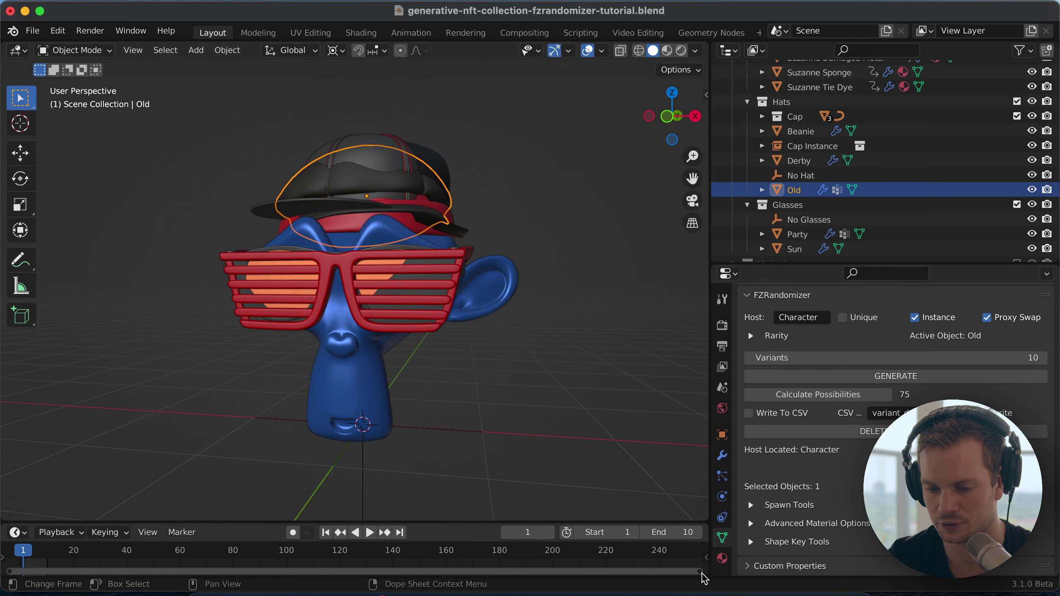
- Play through the 10 generated variant frames and return to frame 1
drag(701, 571, 172, 582)
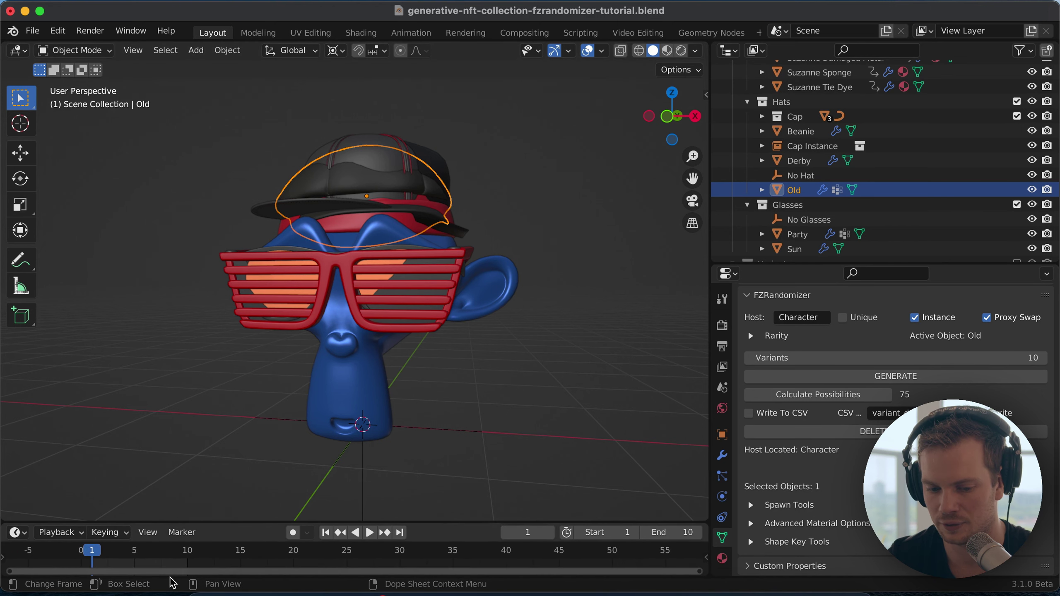
key(space)
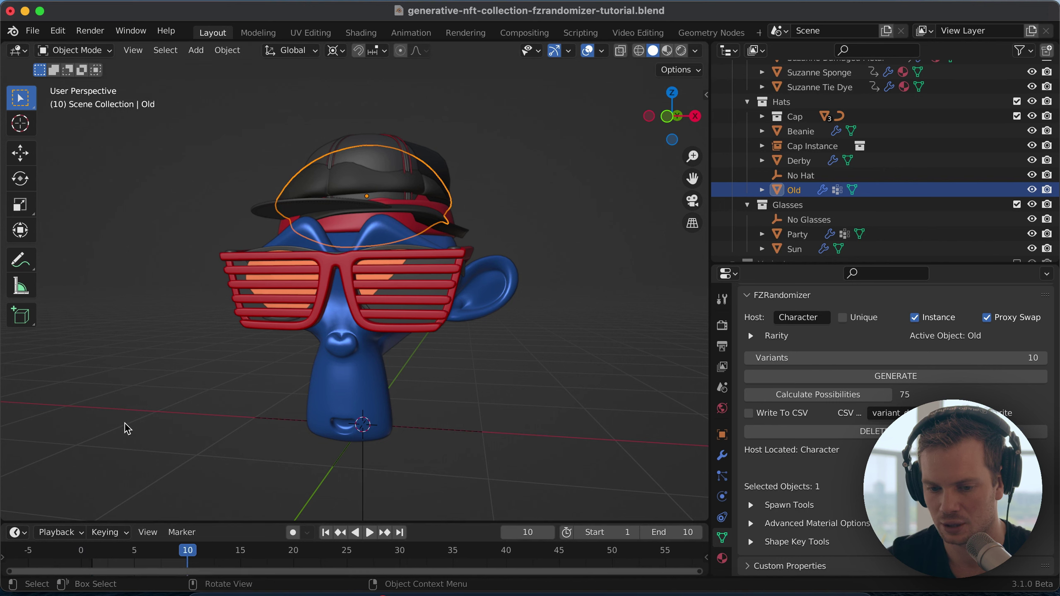
key(shift+ctrl+space)
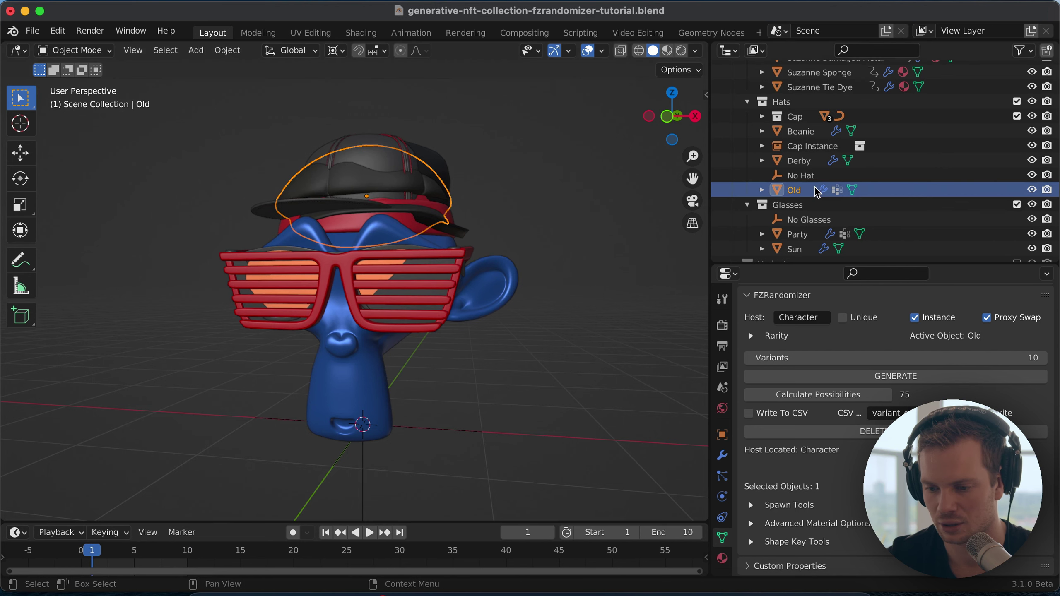
- Collapse the Character collection and exclude it from the view layer to isolate the spawned variants
scroll(817, 192, up, 5)
scroll(817, 192, up, 1)
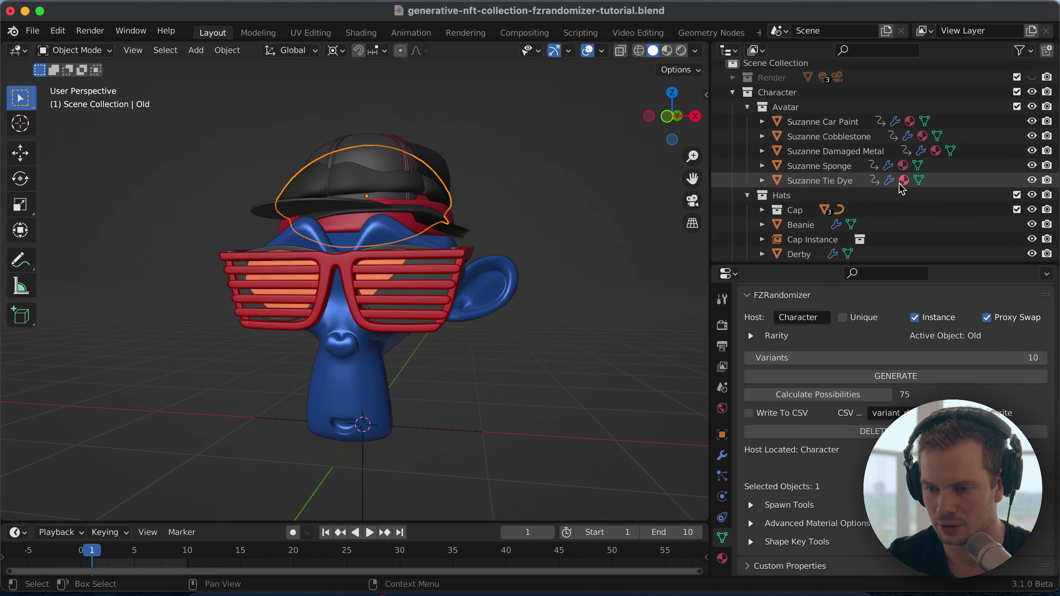
click(733, 93)
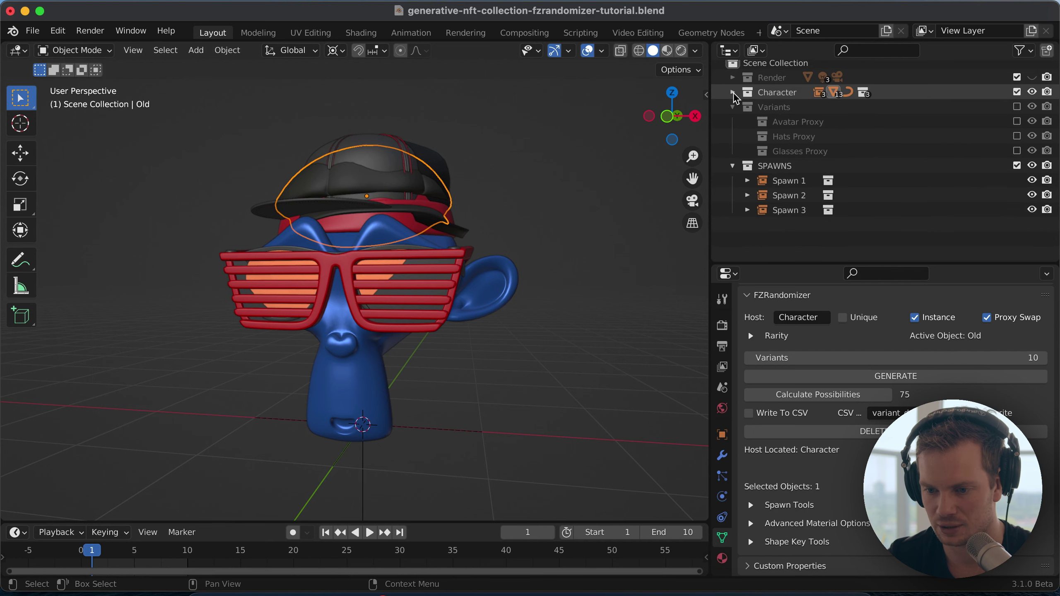
click(1017, 98)
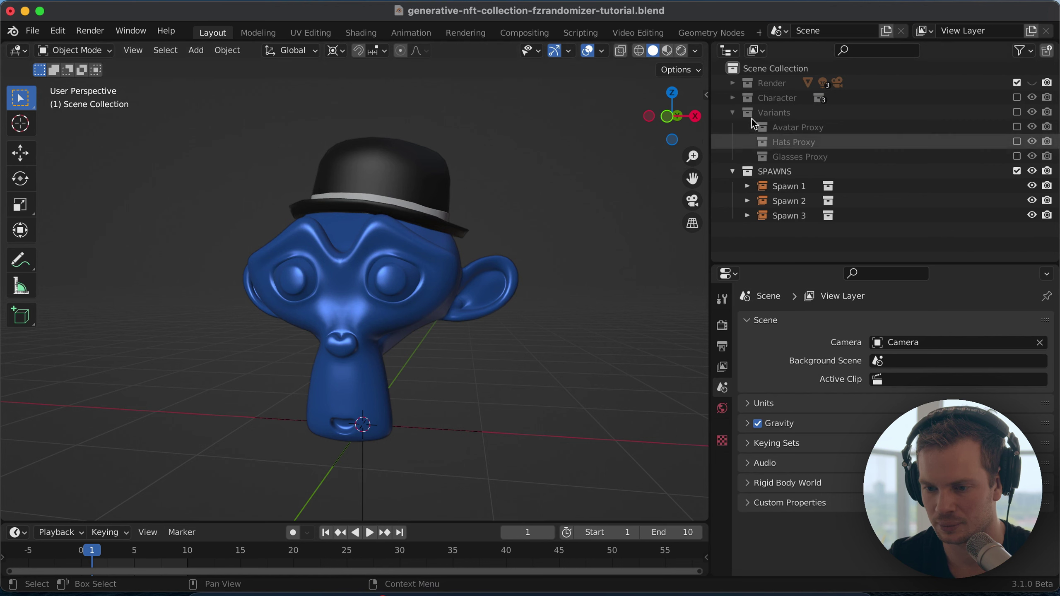
- Review the proxy collections inside Variants and the FZRandomizer settings with Spawn 1 selected
click(733, 112)
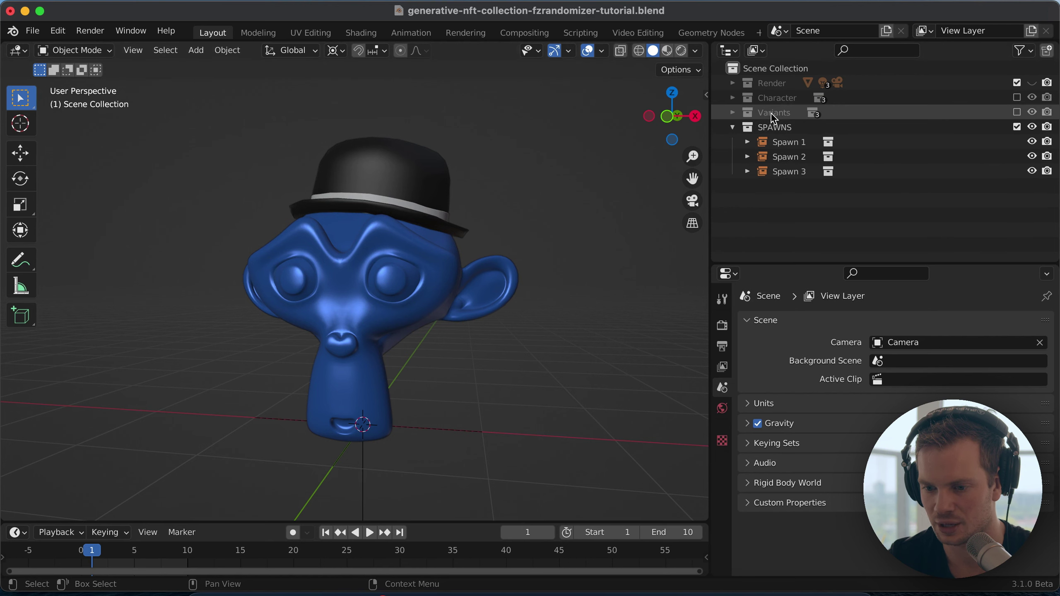
click(785, 113)
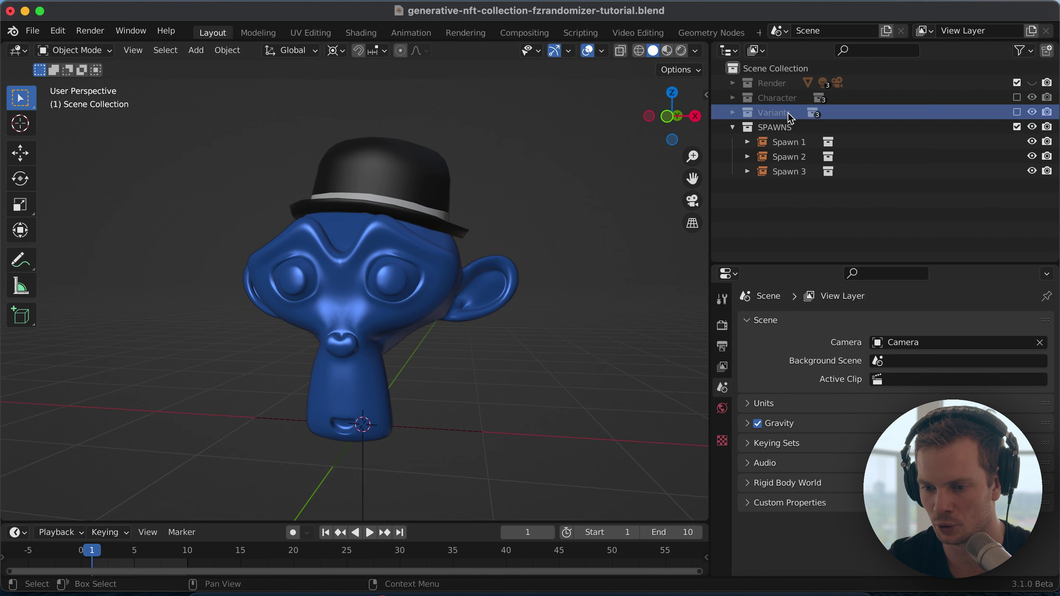
click(733, 113)
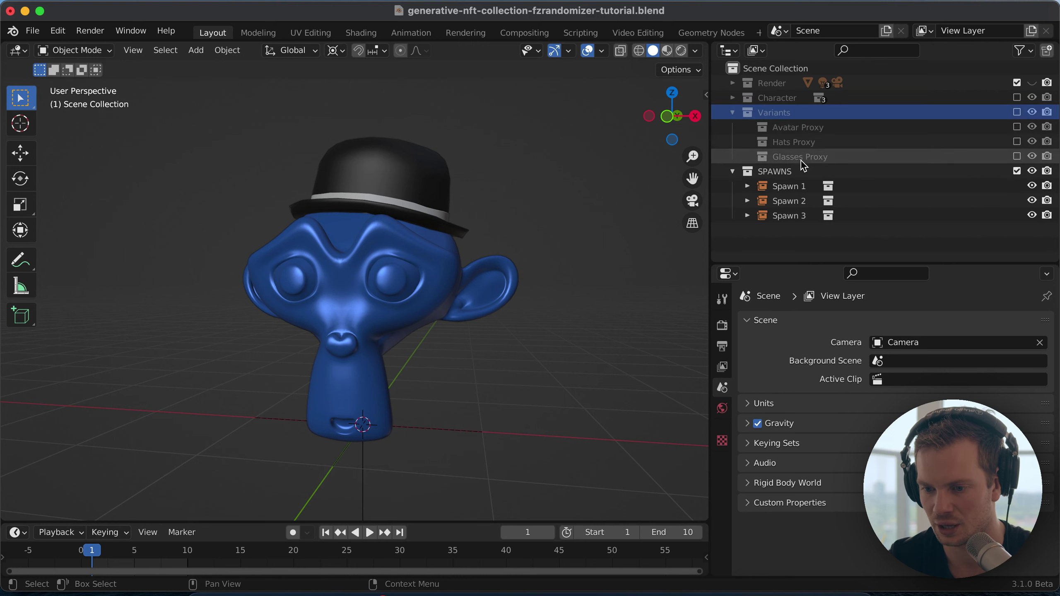
click(785, 186)
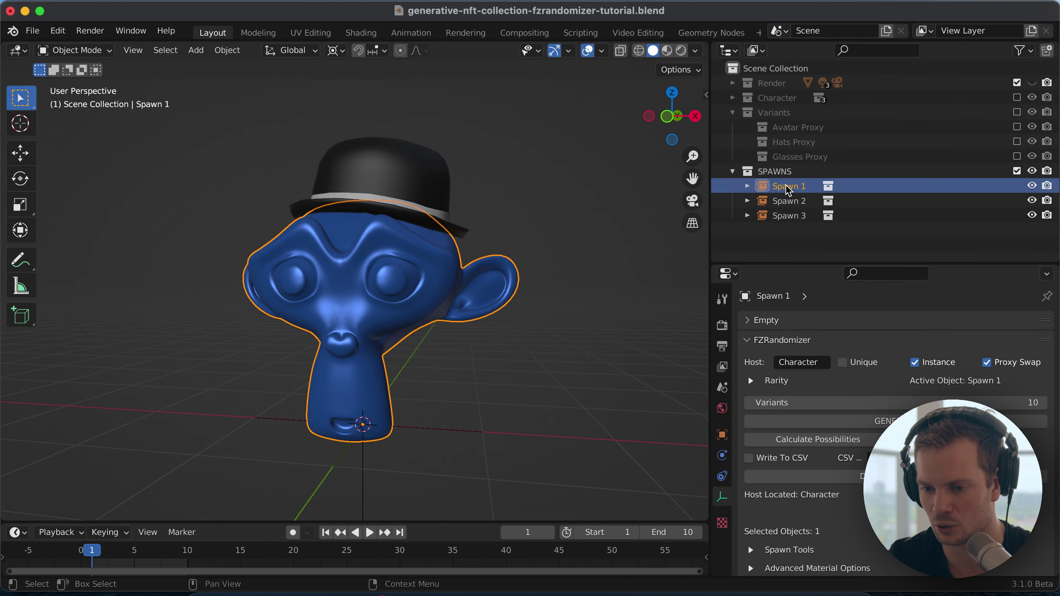
scroll(832, 458, down, 2)
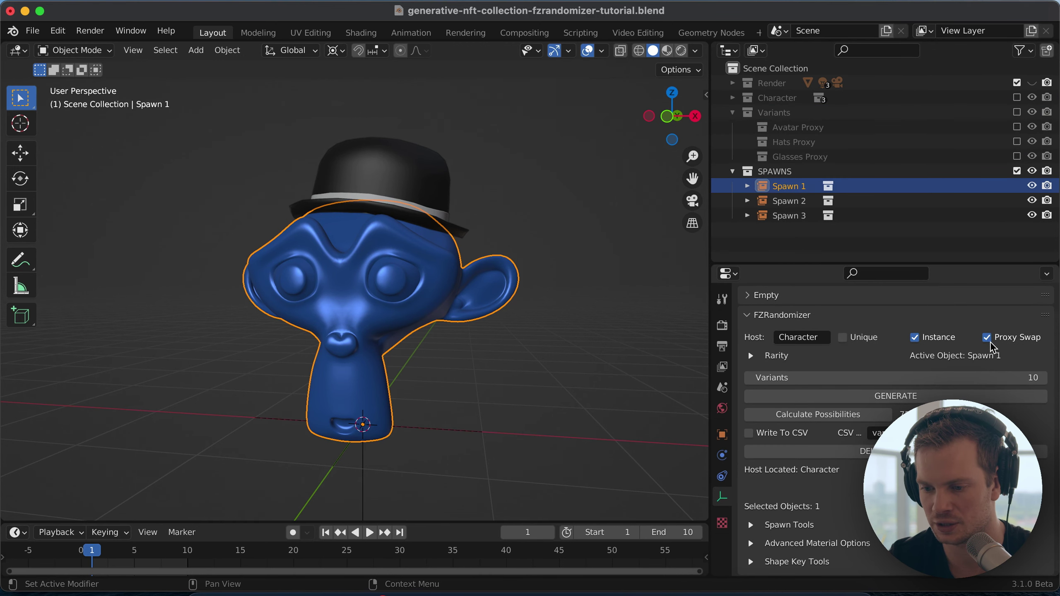
- Inspect the individual objects in the SPAWNS collection and the proxy collection instanced by Spawn 1
click(784, 174)
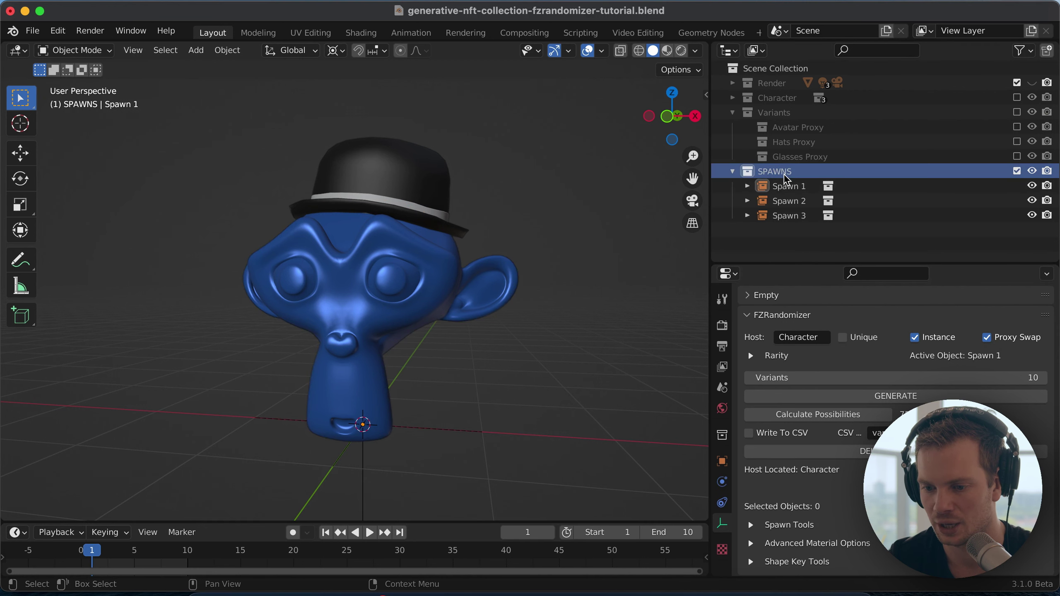
click(787, 187)
click(791, 204)
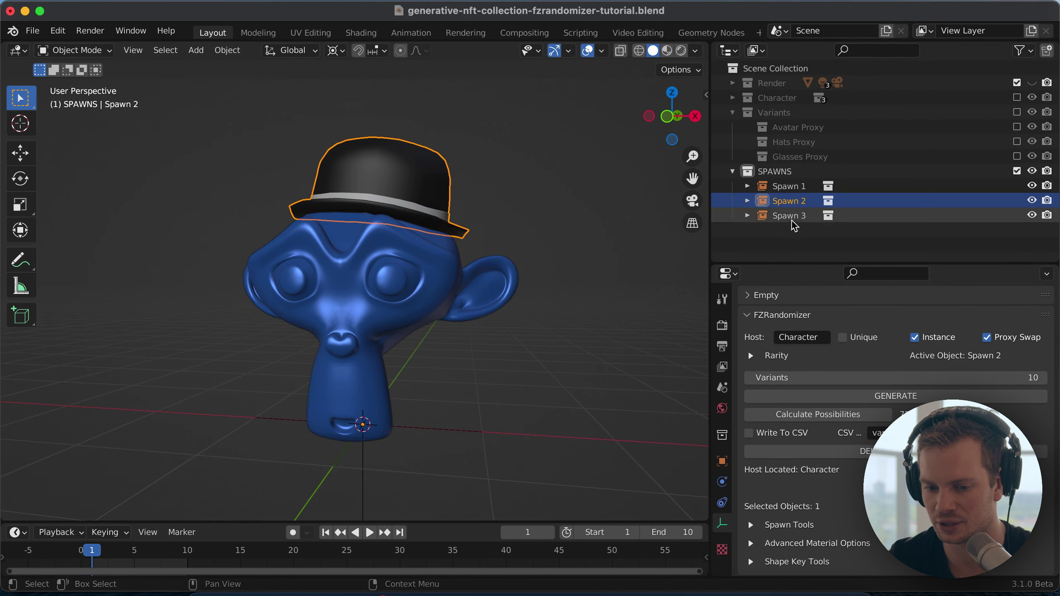
click(425, 436)
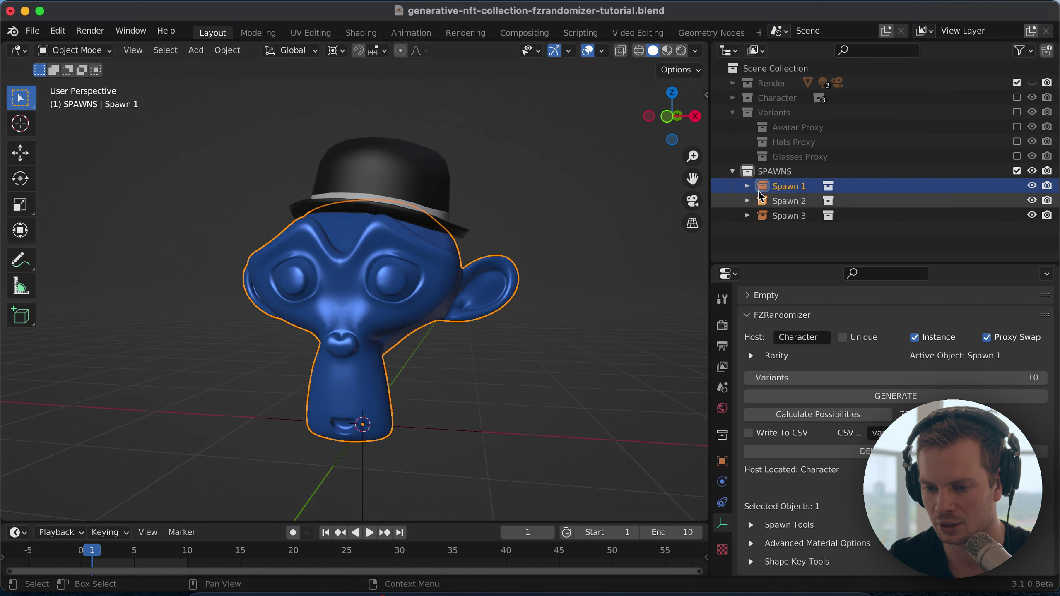
click(747, 186)
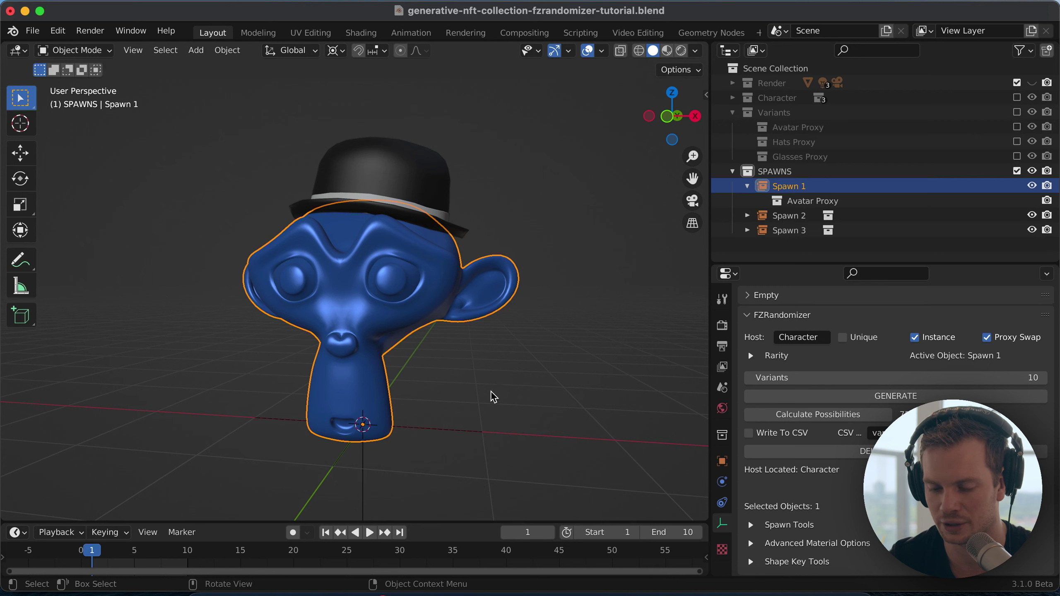
click(748, 186)
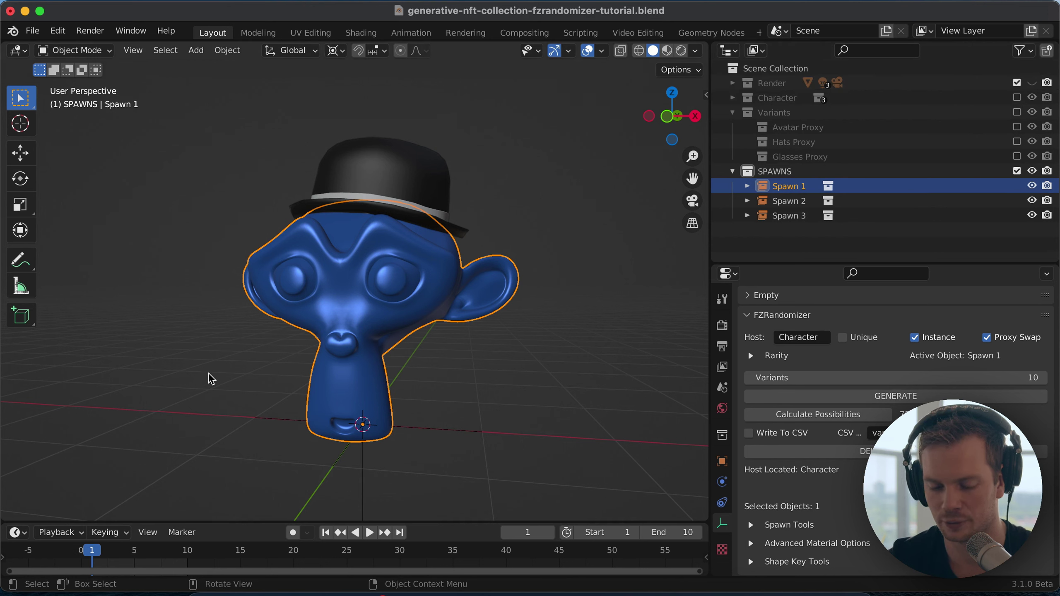
- Step forward and back through the generated variants frame by frame, ending on frame 4
key(Right)
key(Right)
key(Right)
key(Right)
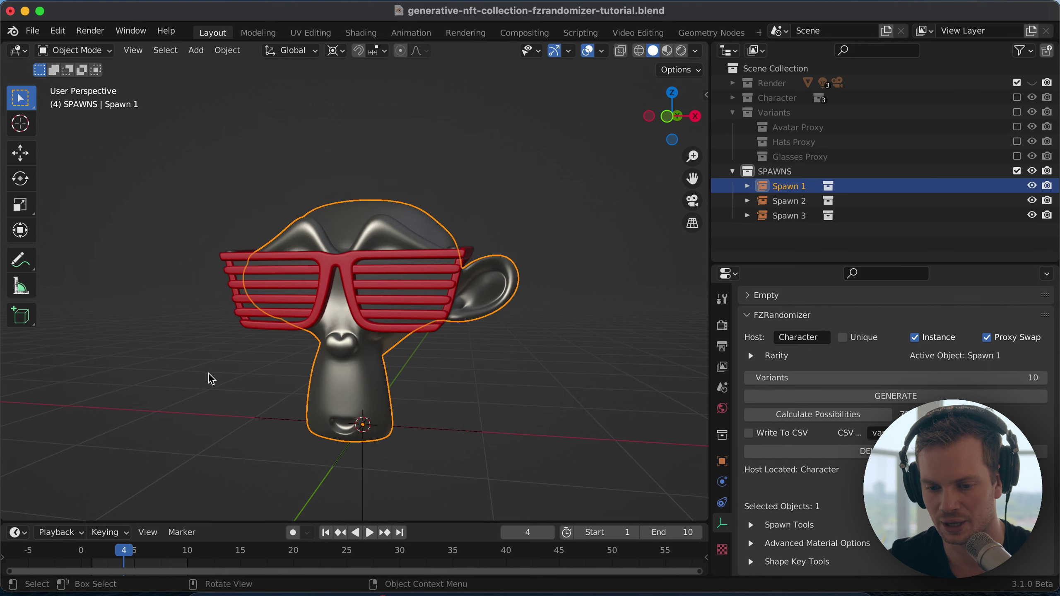
key(Right)
key(Right)
key(Right)
key(Right)
key(Right)
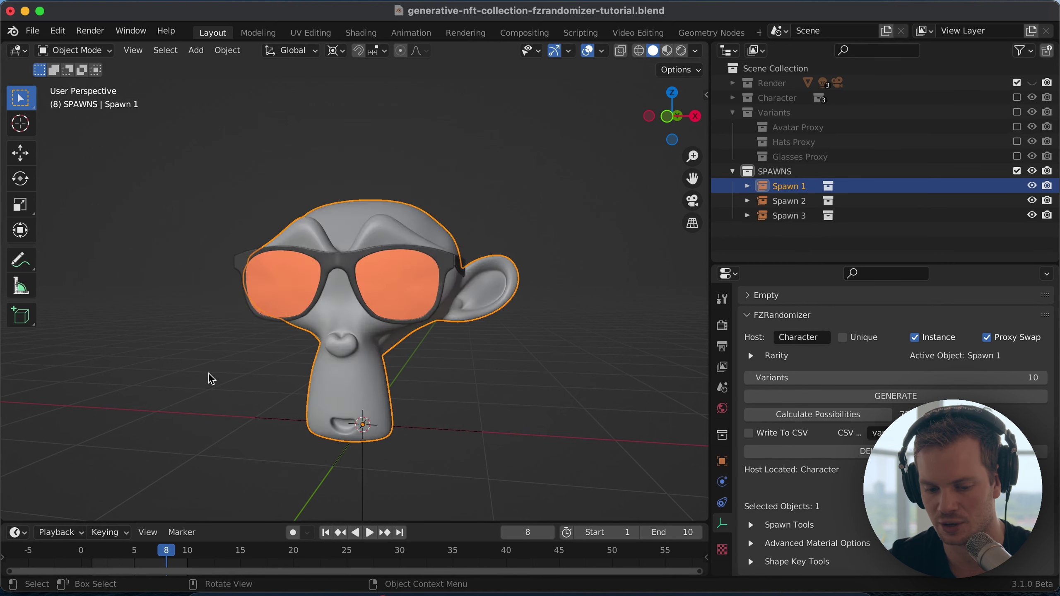
key(Left)
key(Left)
key(Left)
key(Left)
key(Left)
key(Left)
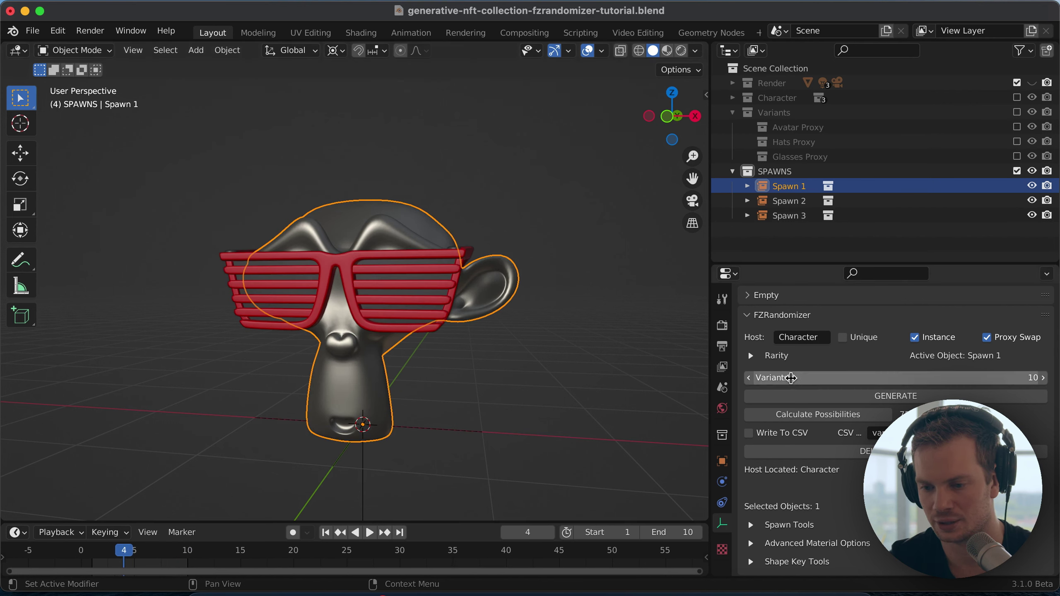
- Set the number of variants to 75 and generate them from the Character host collection
click(892, 382)
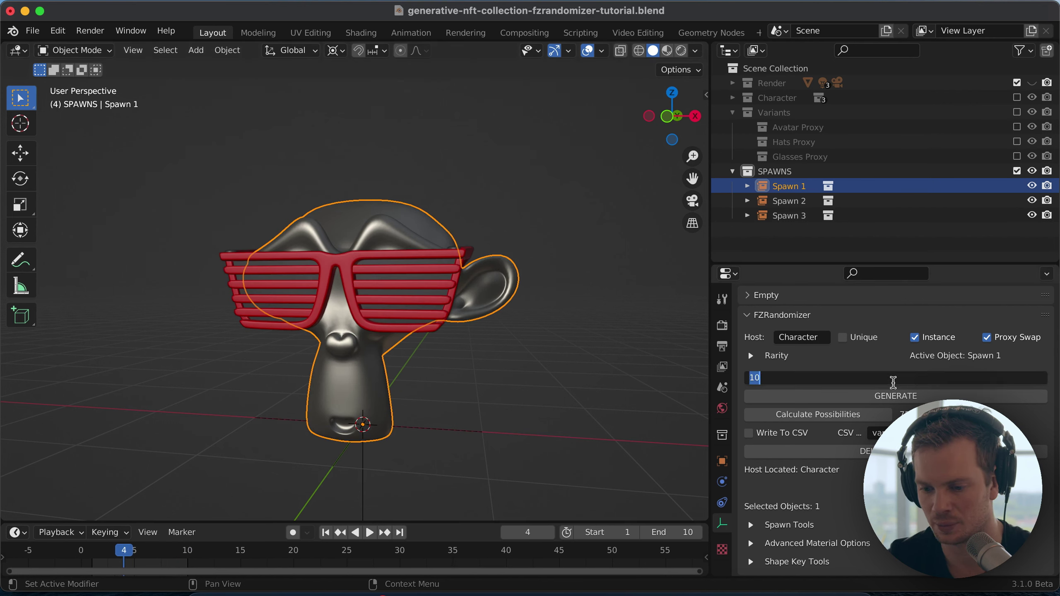
text(75)
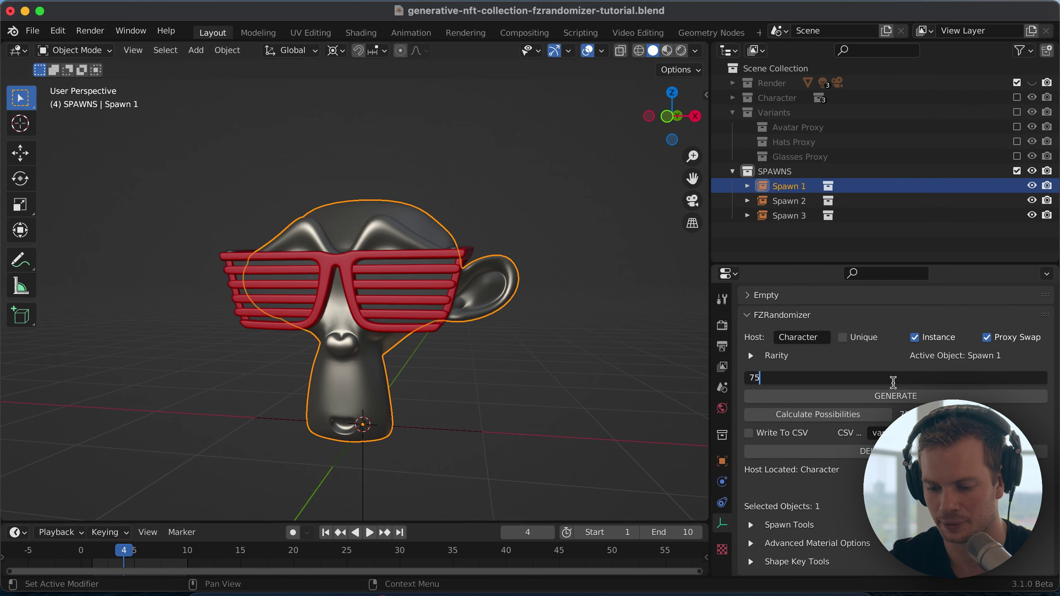
key(Return)
click(911, 396)
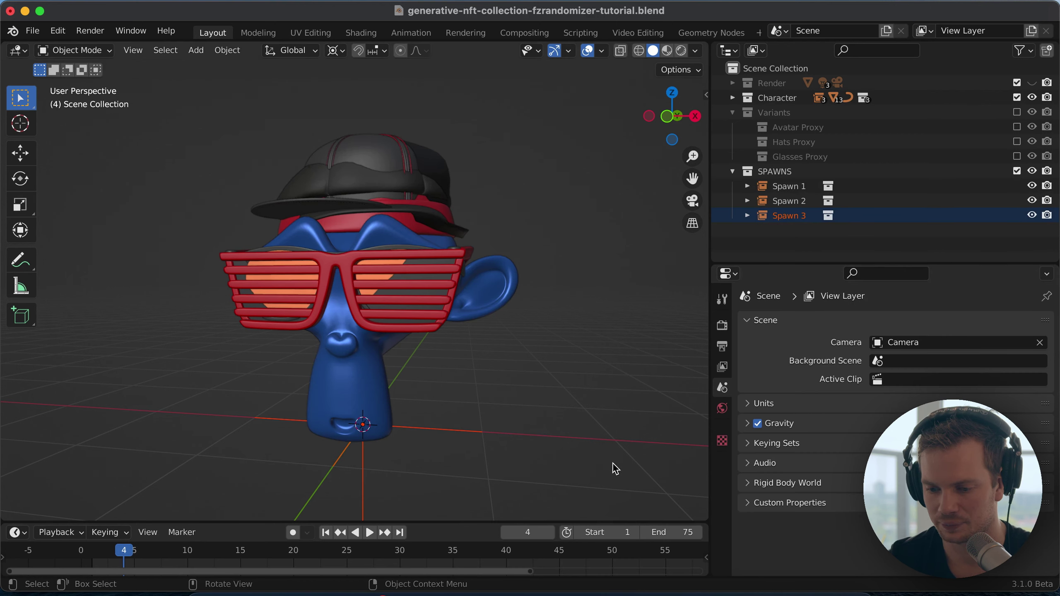
- Fit the 75-frame range in the timeline, go to frame 9 and exclude the Character collection from the view layer again
key(Home)
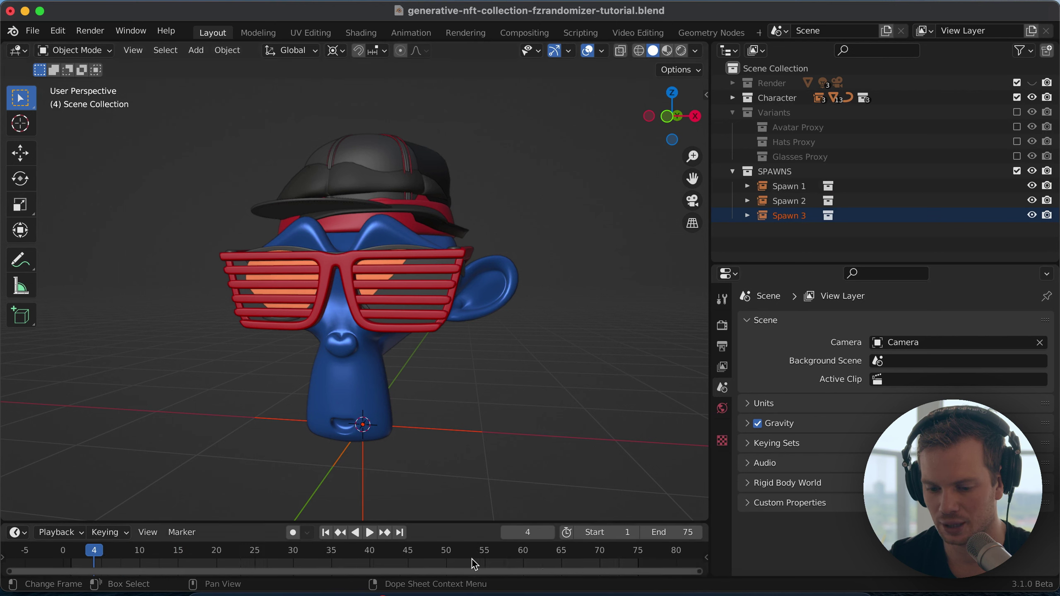
click(132, 558)
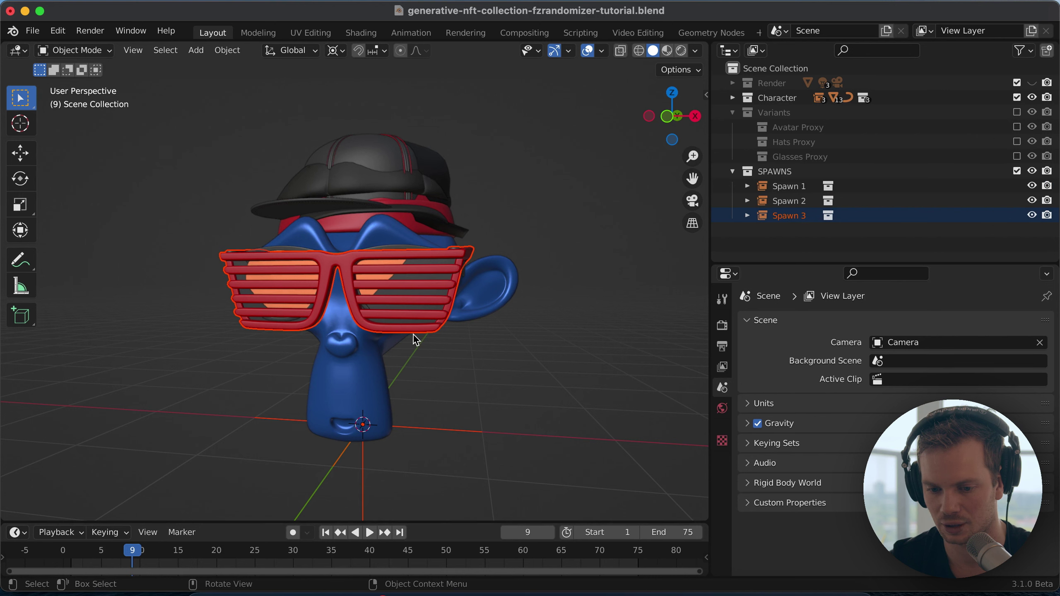
click(776, 100)
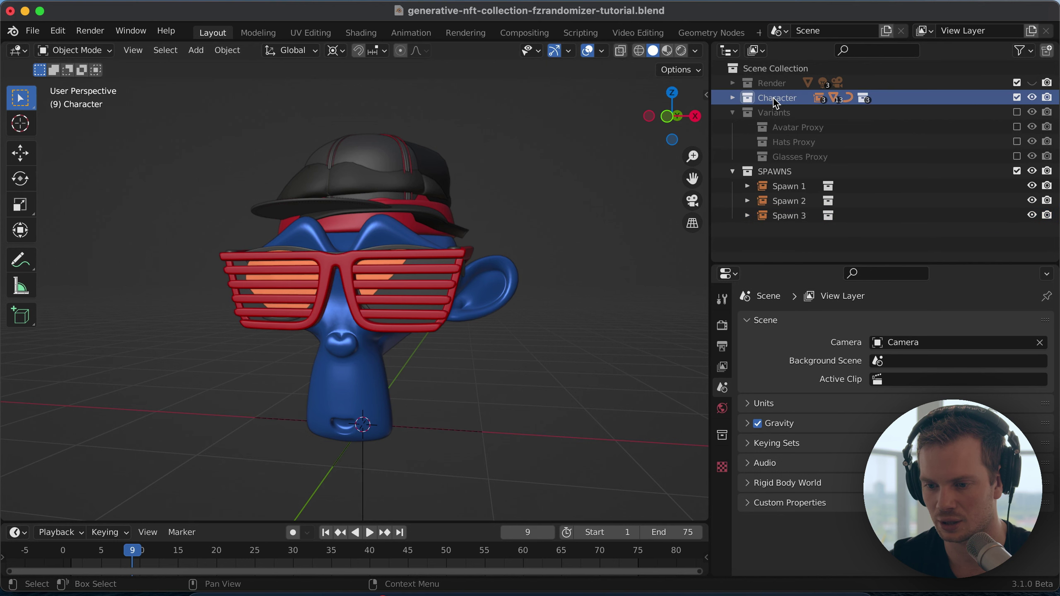
click(1017, 98)
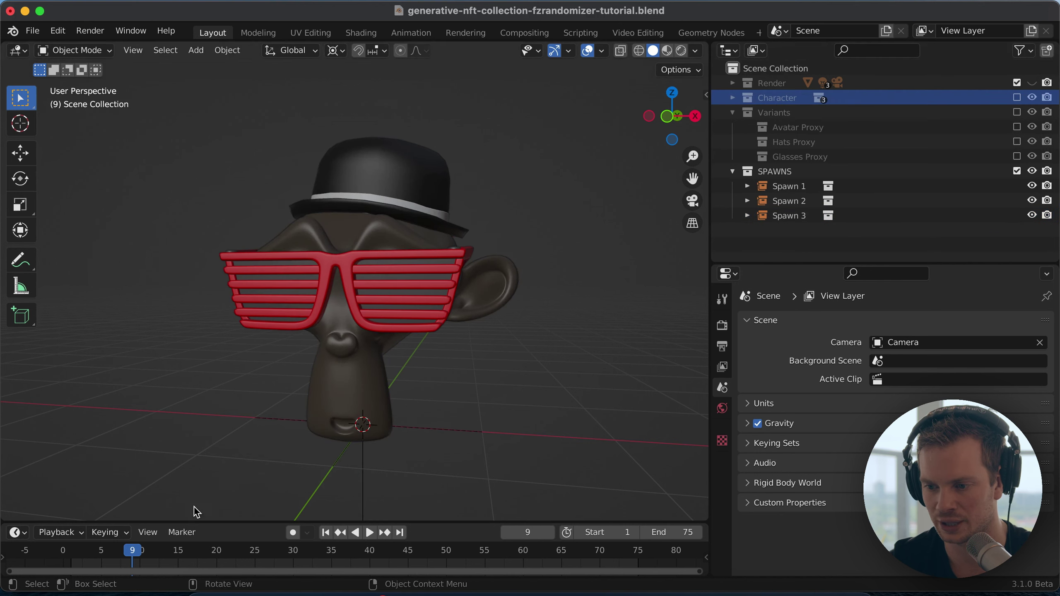
- Play and scrub through the 75 variants, comparing frames 17, 34 and 8 for repeated combinations
click(143, 554)
drag(143, 554, 198, 522)
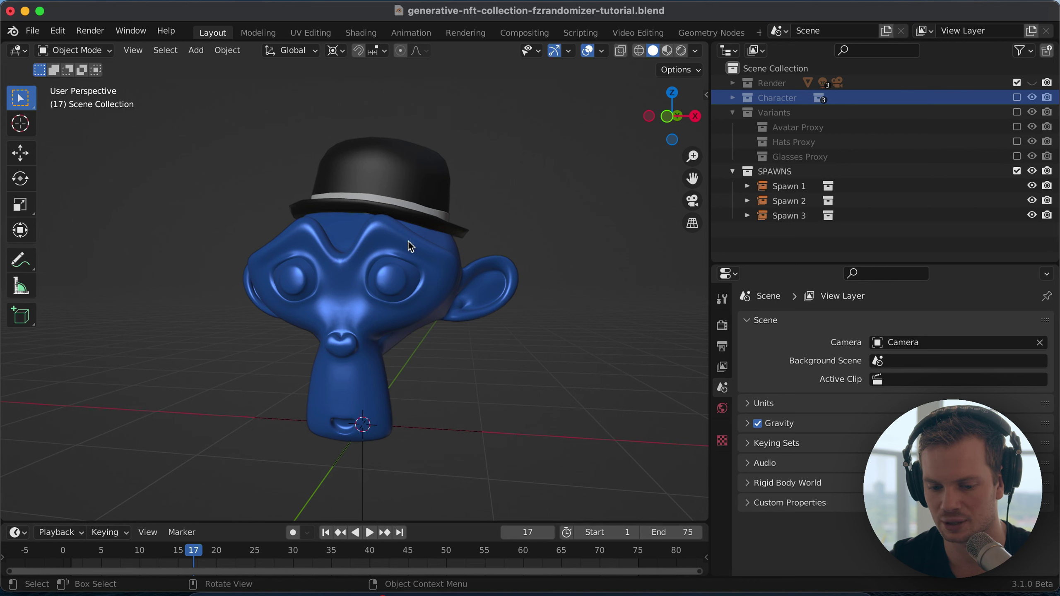
key(space)
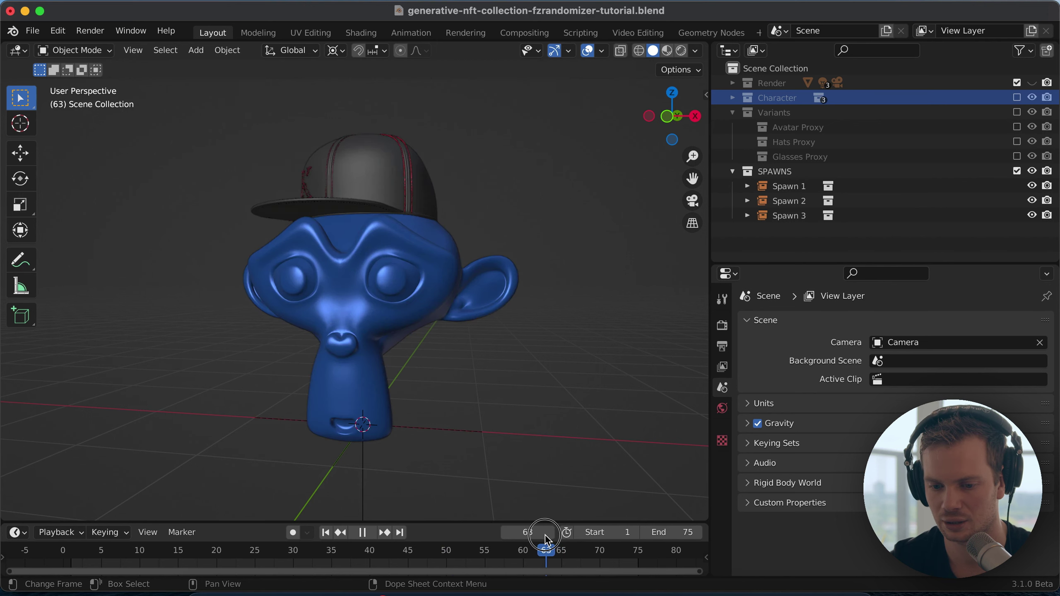
key(space)
drag(586, 541, 324, 550)
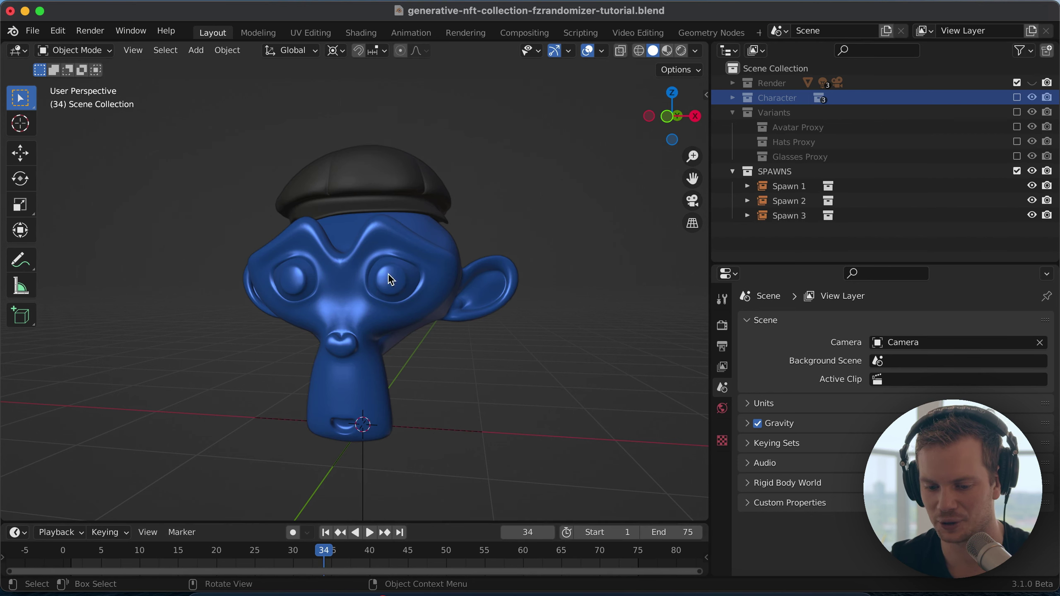
click(132, 560)
key(Left)
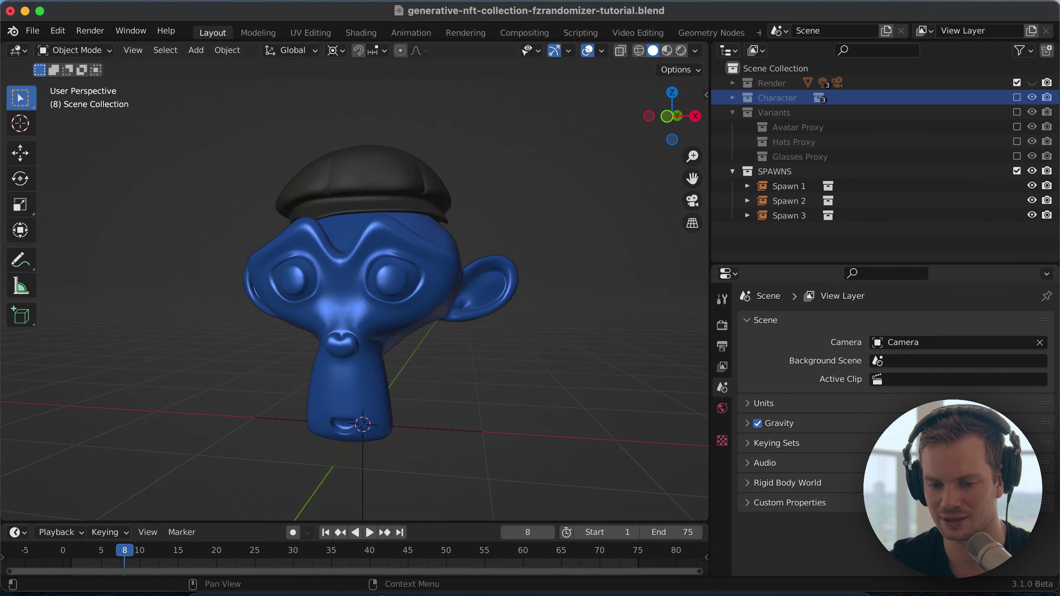
- Select Spawn 1, check the variant on frame 16, and enable the Unique option in FZRandomizer
click(407, 269)
scroll(810, 502, down, 2)
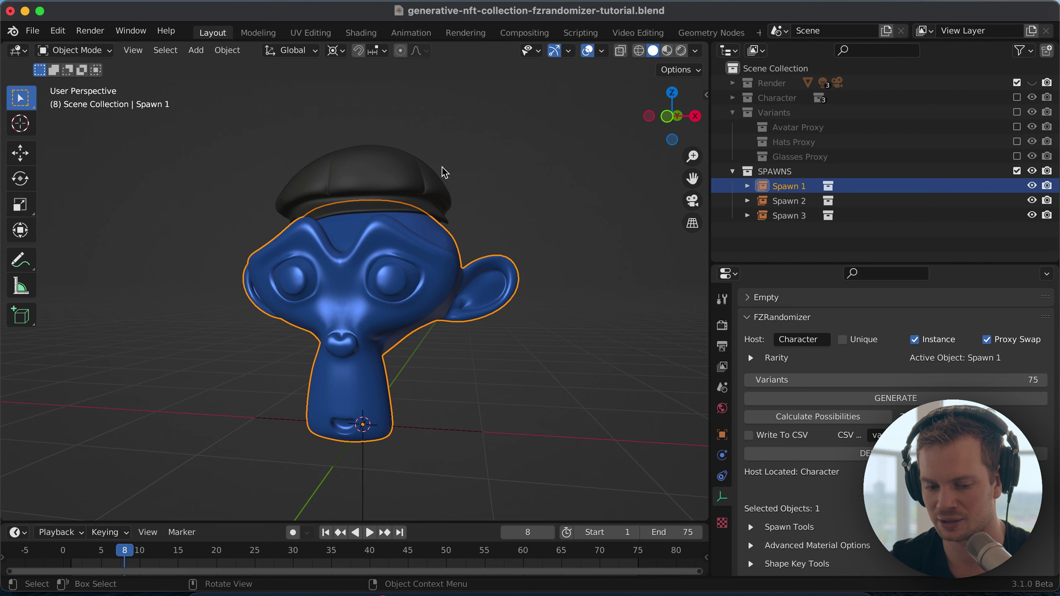
click(187, 560)
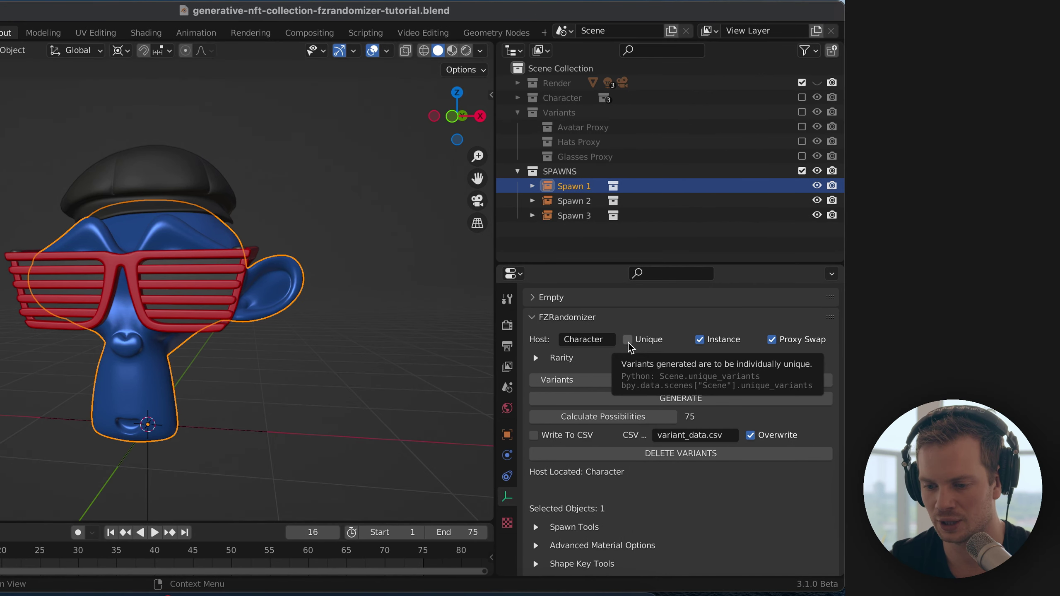
click(628, 343)
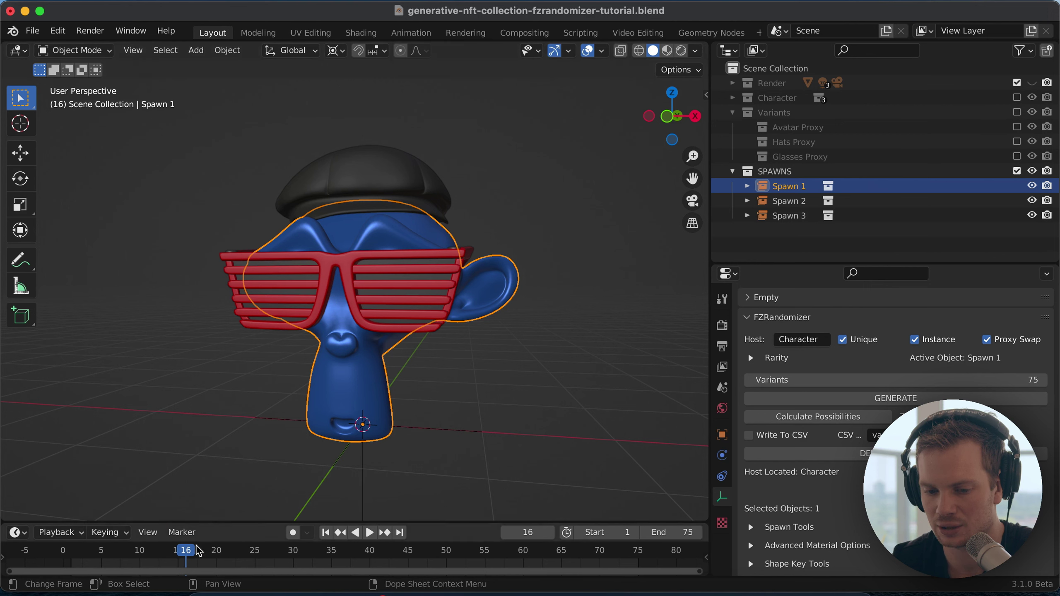
- Play the variants from the start of the timeline and stop at frame 10
click(78, 558)
key(space)
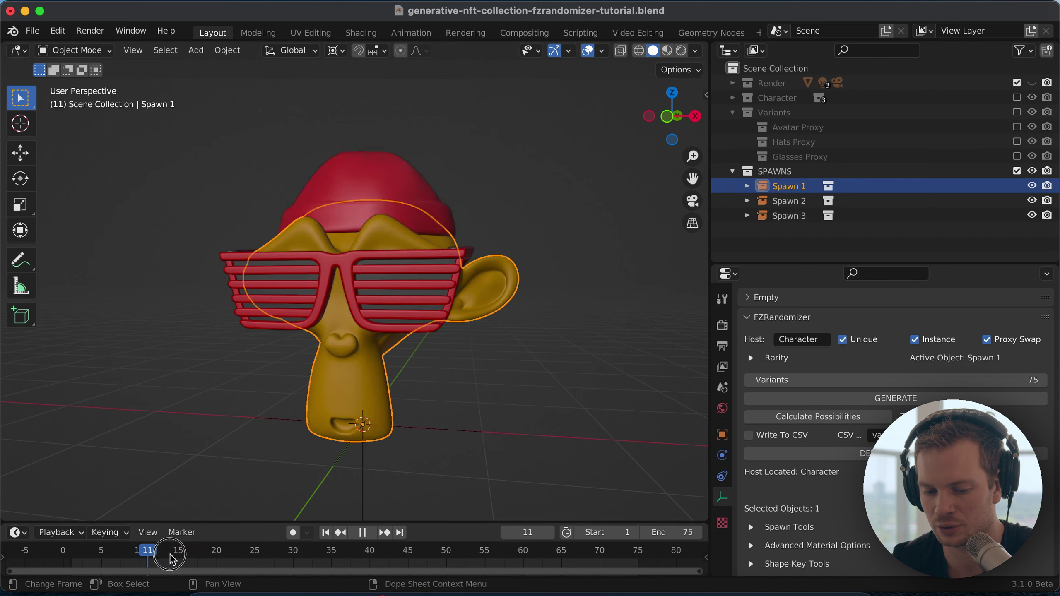
click(139, 558)
key(space)
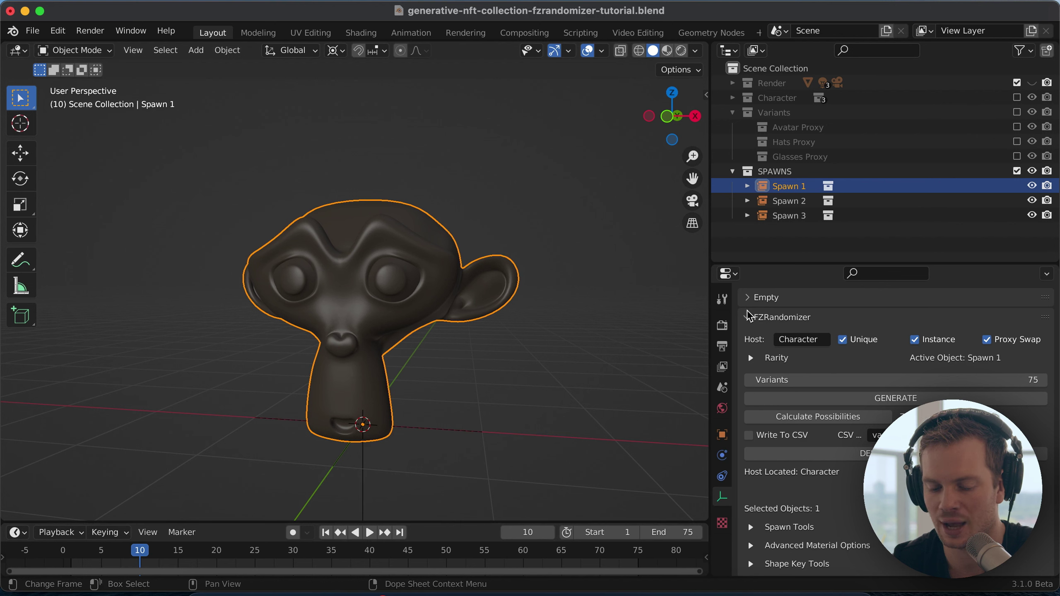
- Go to frames 74 and 75 and compare the last variants
click(632, 559)
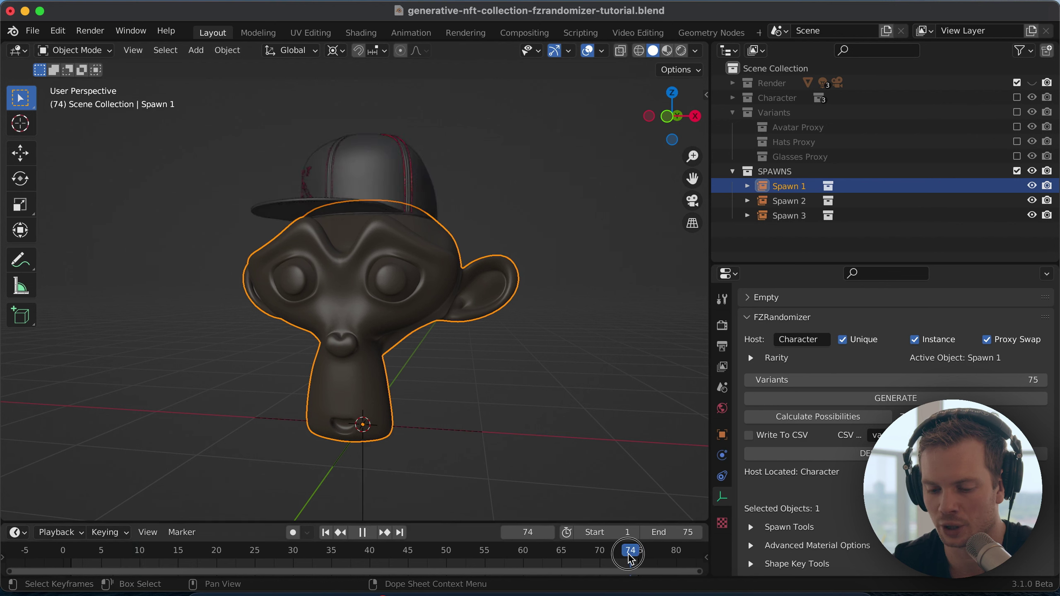
drag(631, 559, 631, 559)
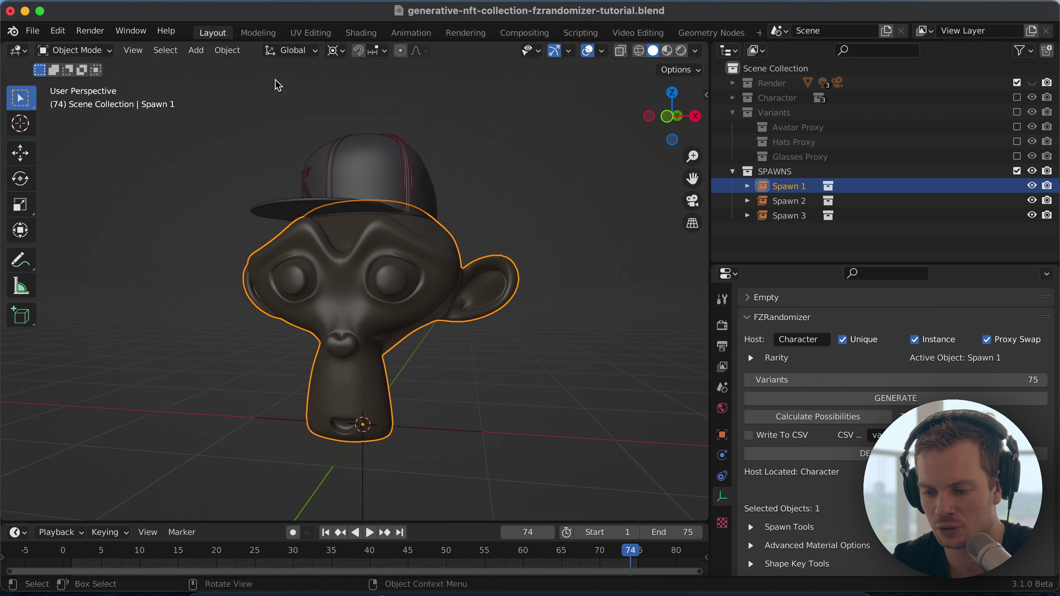
click(631, 555)
drag(630, 556, 638, 555)
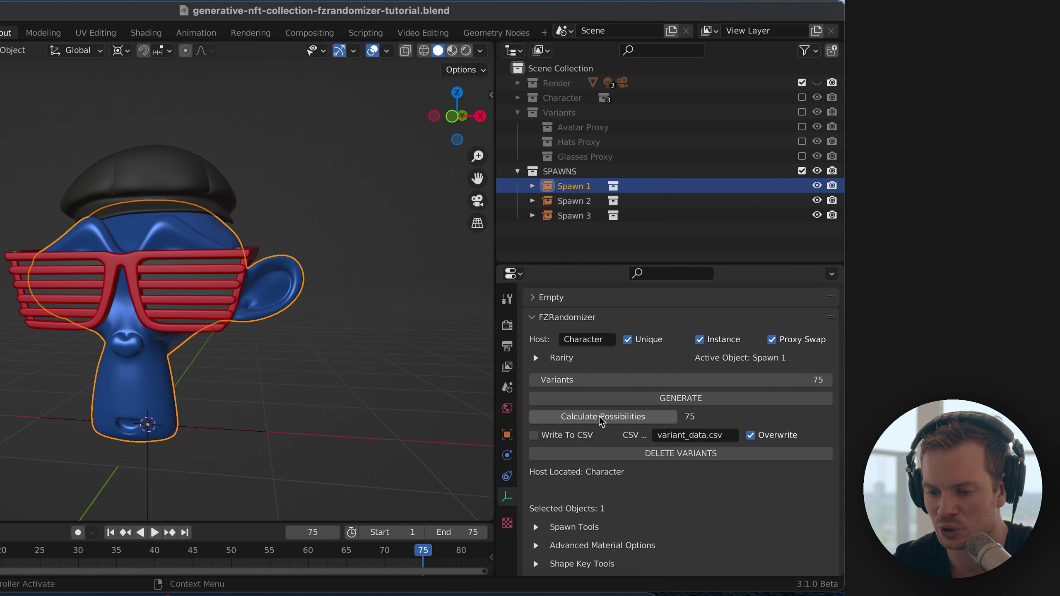
- Calculate the number of possible combinations in FZRandomizer and generate the 75 variants with Unique enabled
click(601, 418)
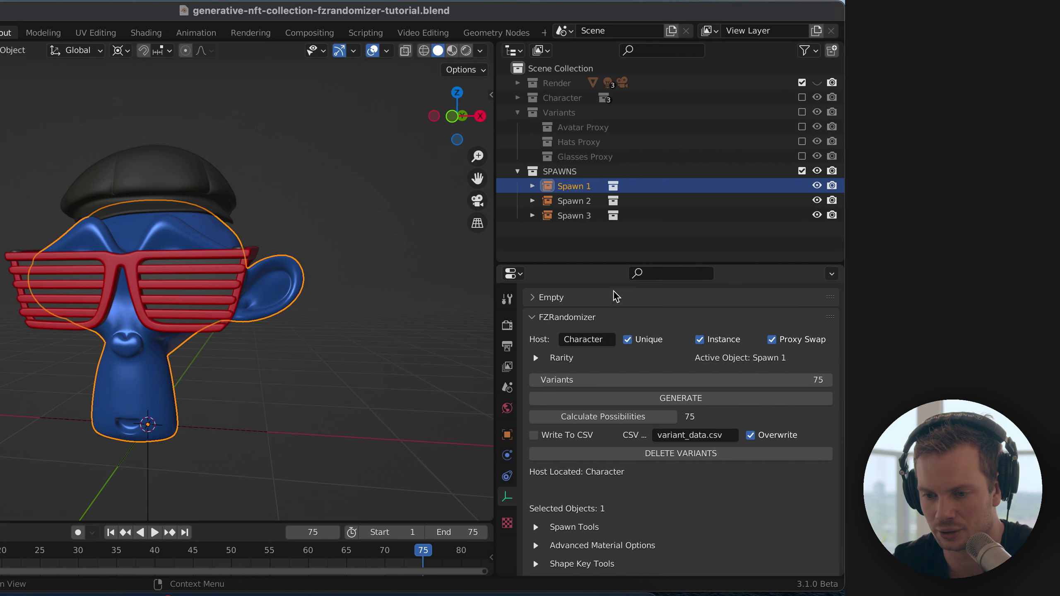
click(682, 399)
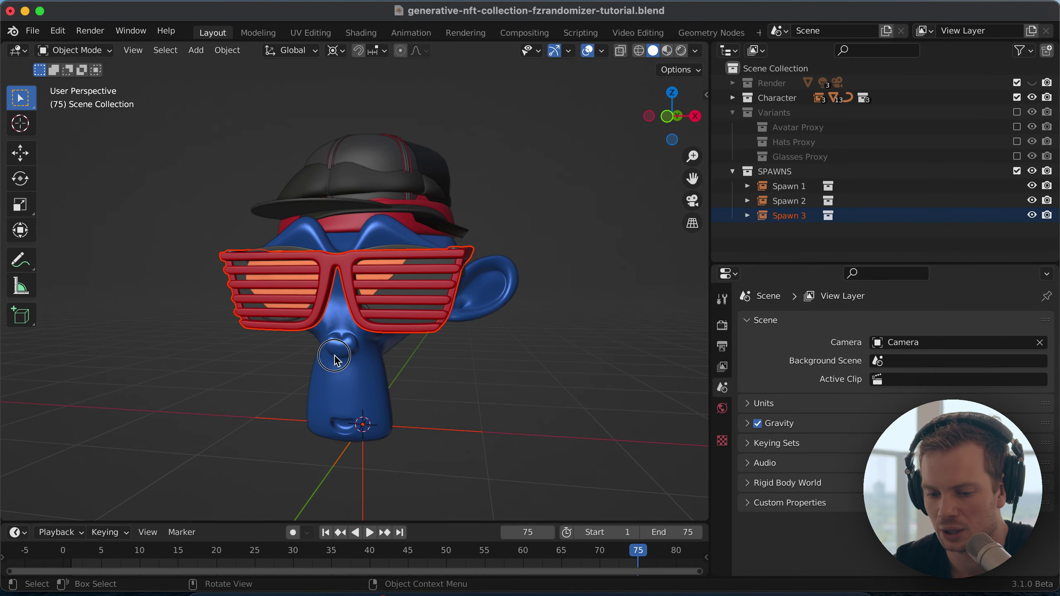
- Exclude the Character collection from the view layer and scrub through the new variants, stopping at frame 19
click(335, 360)
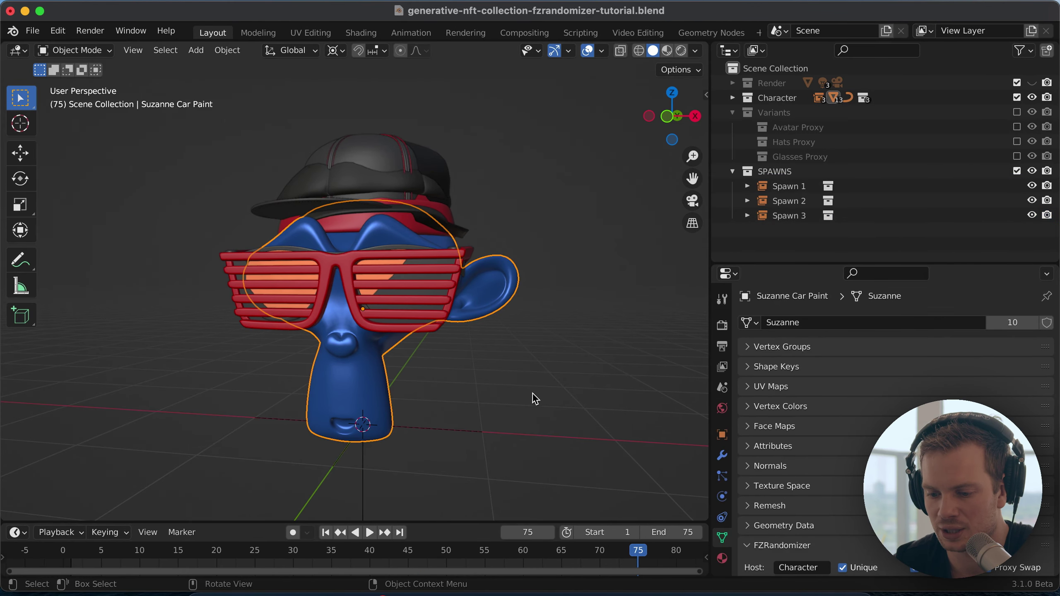
click(1017, 97)
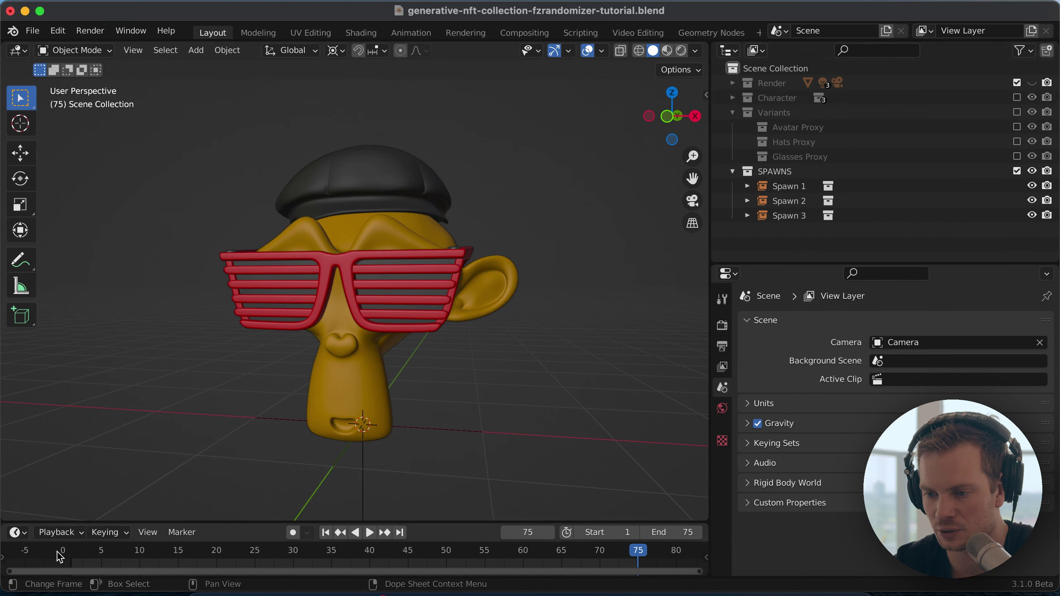
drag(60, 557, 210, 541)
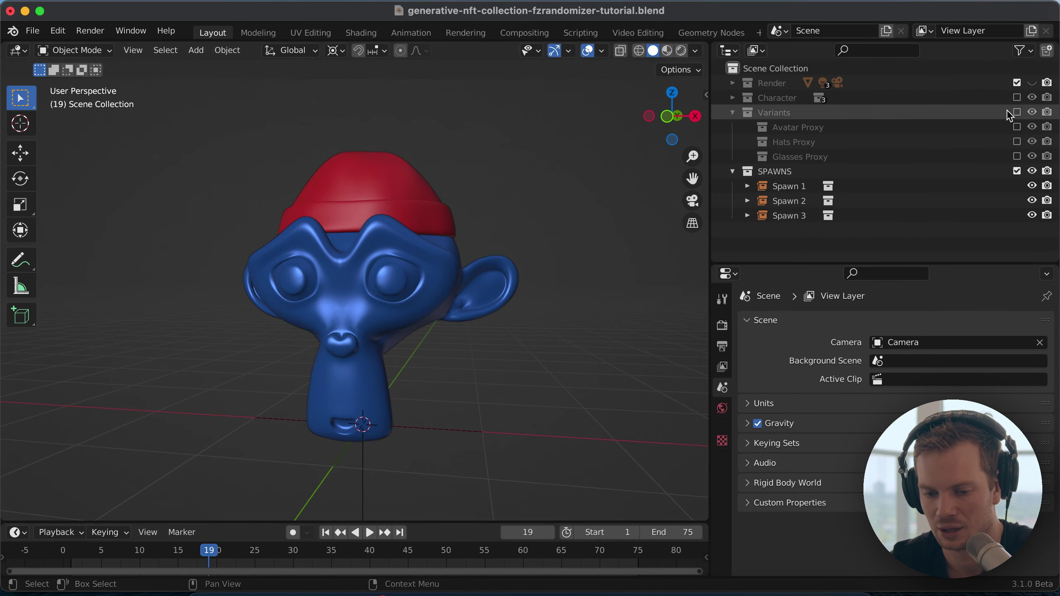
- Show the Render collection in the viewport and select the Background backdrop behind the avatar
click(1032, 83)
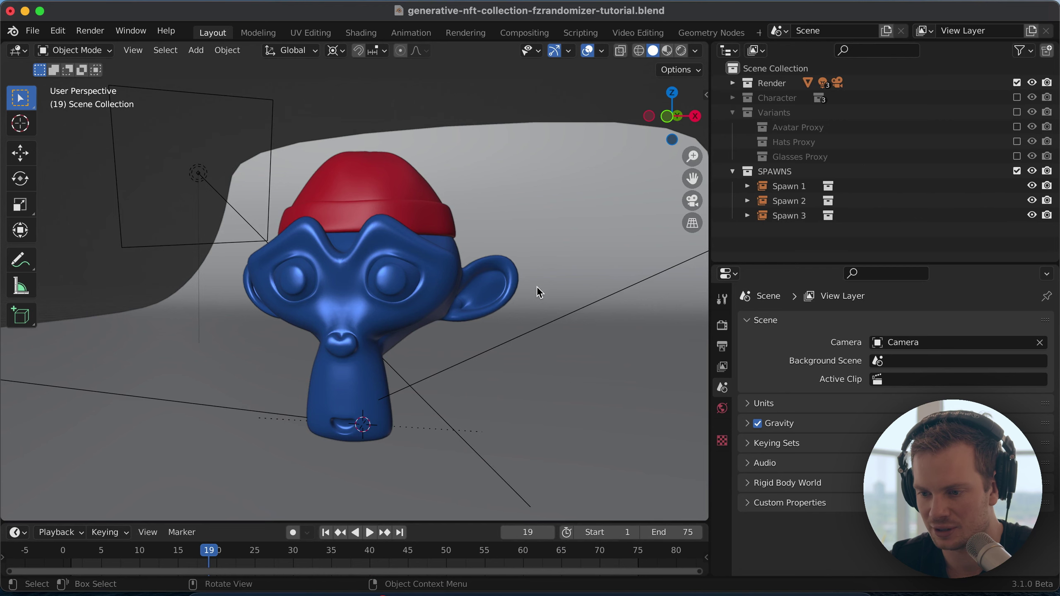
middle_drag(347, 343, 347, 344)
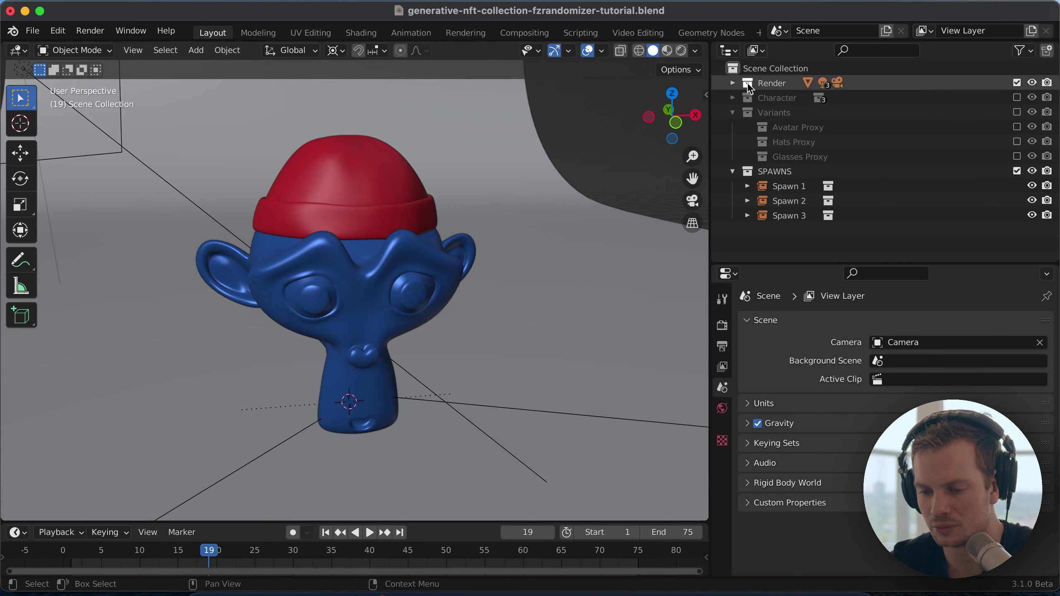
middle_drag(464, 350, 466, 353)
scroll(466, 353, down, 8)
click(566, 351)
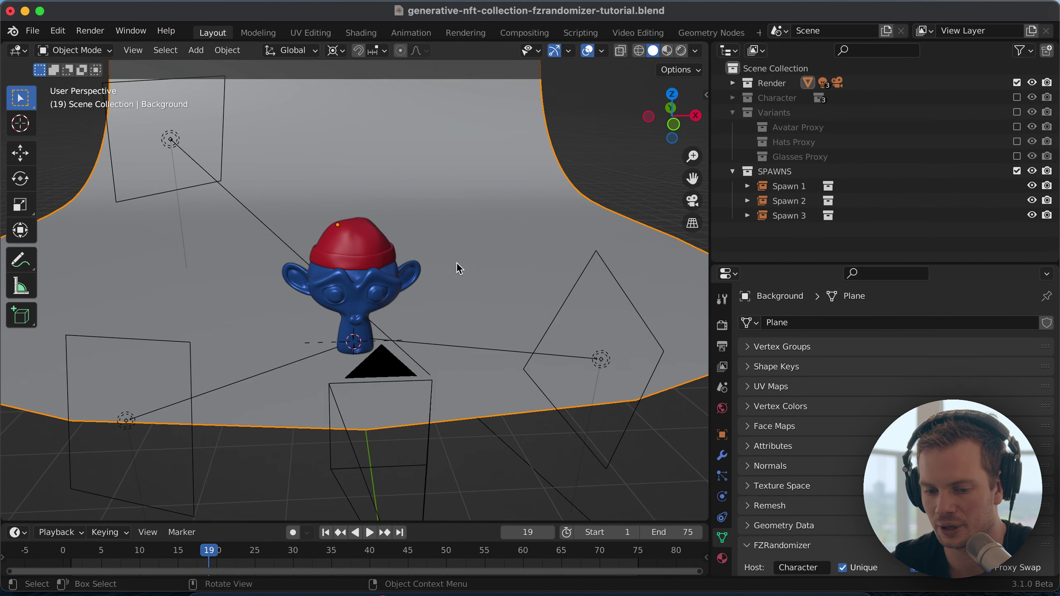
- Render frame 19 as a test, close the render window and look at the render commands
key(F12)
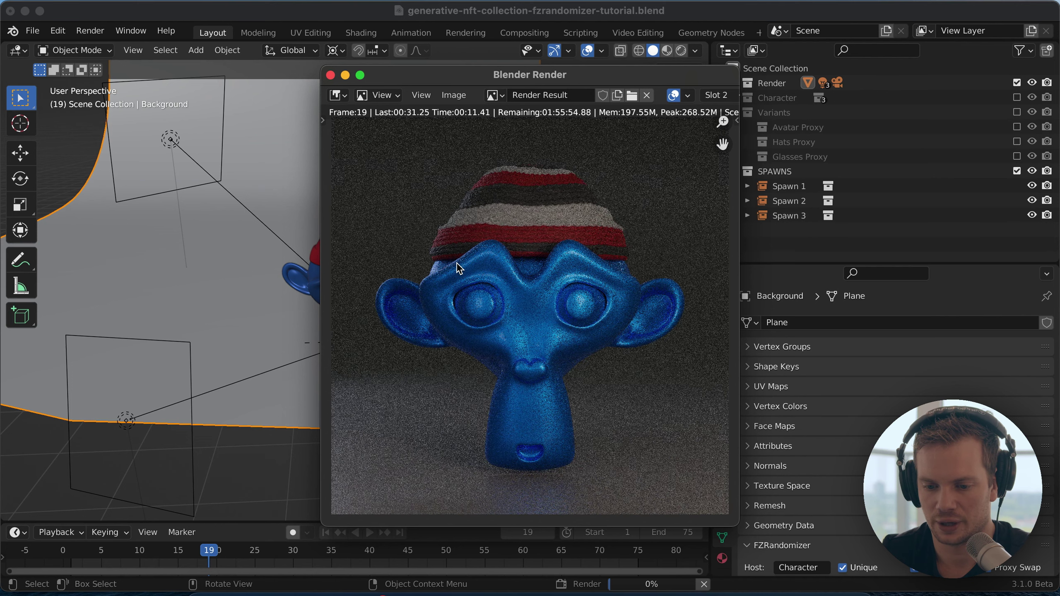
click(330, 76)
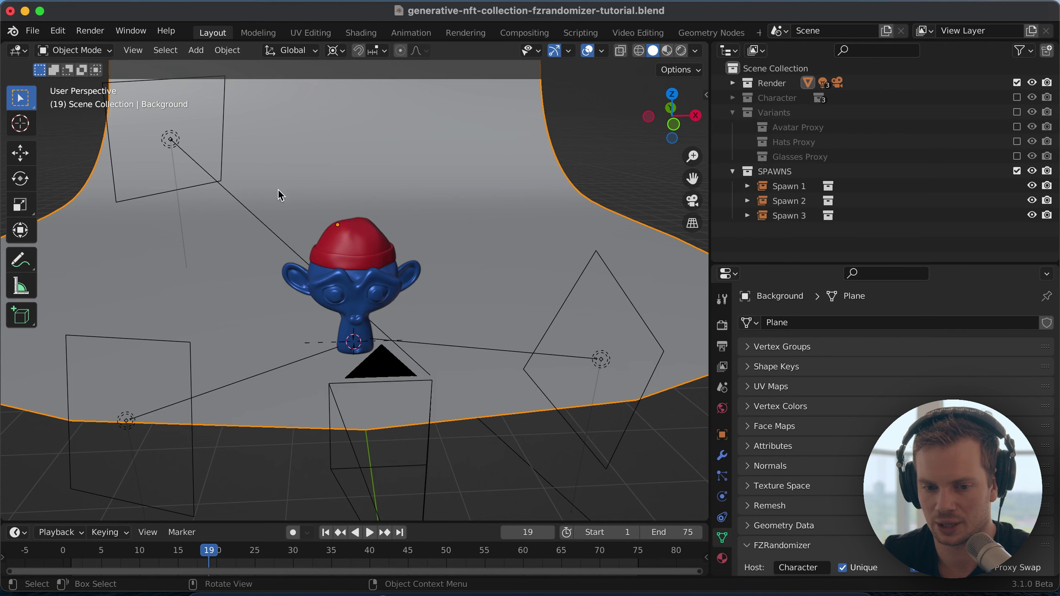
click(90, 31)
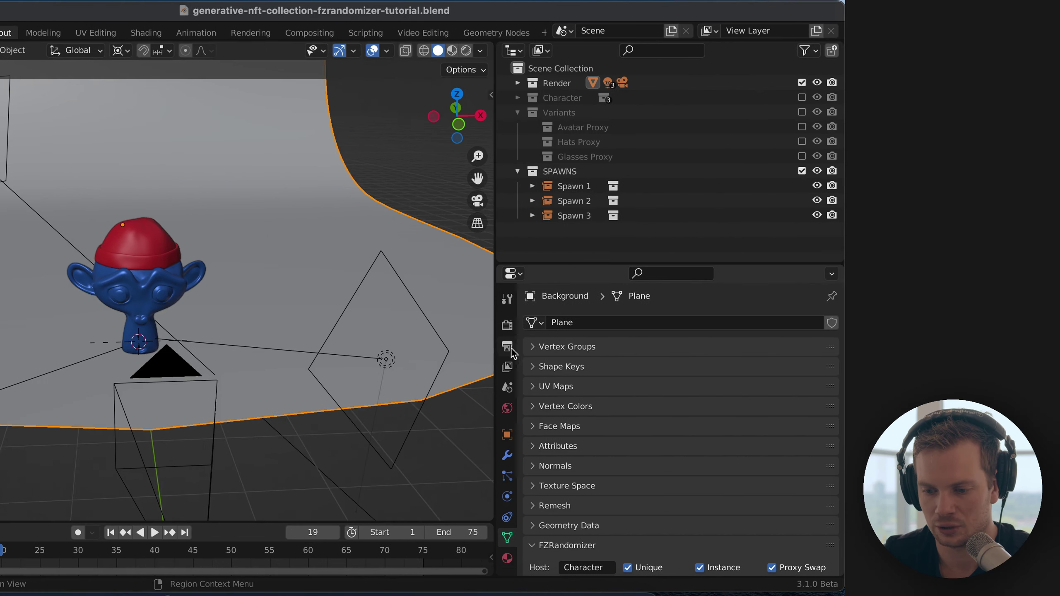
- Review the output path //suzanne-nft-#### and the PNG format in the Output properties, and deselect all objects
click(508, 347)
scroll(608, 450, down, 8)
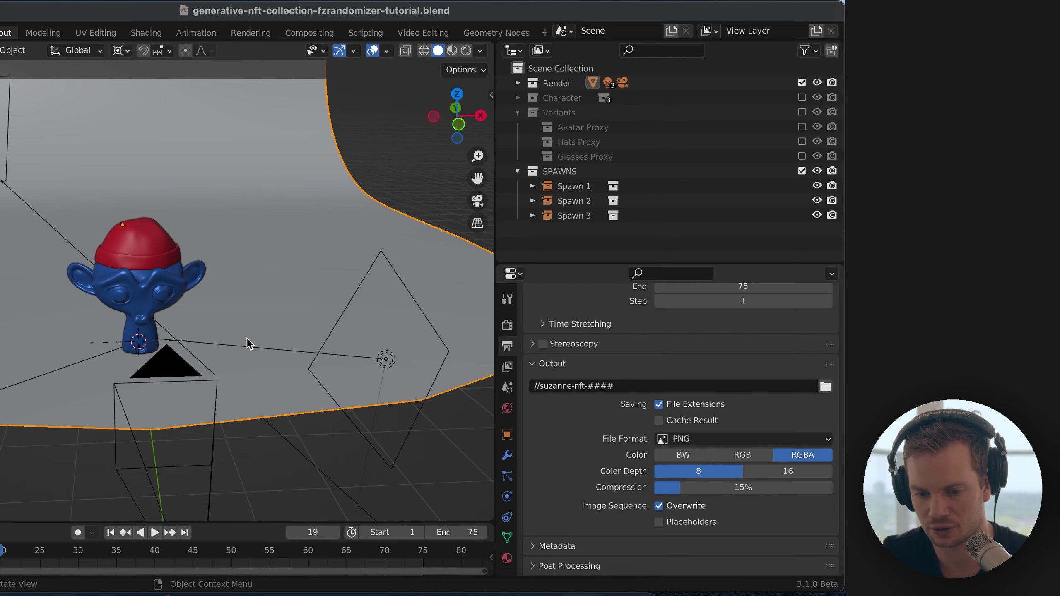
key(a)
key(alt+a)
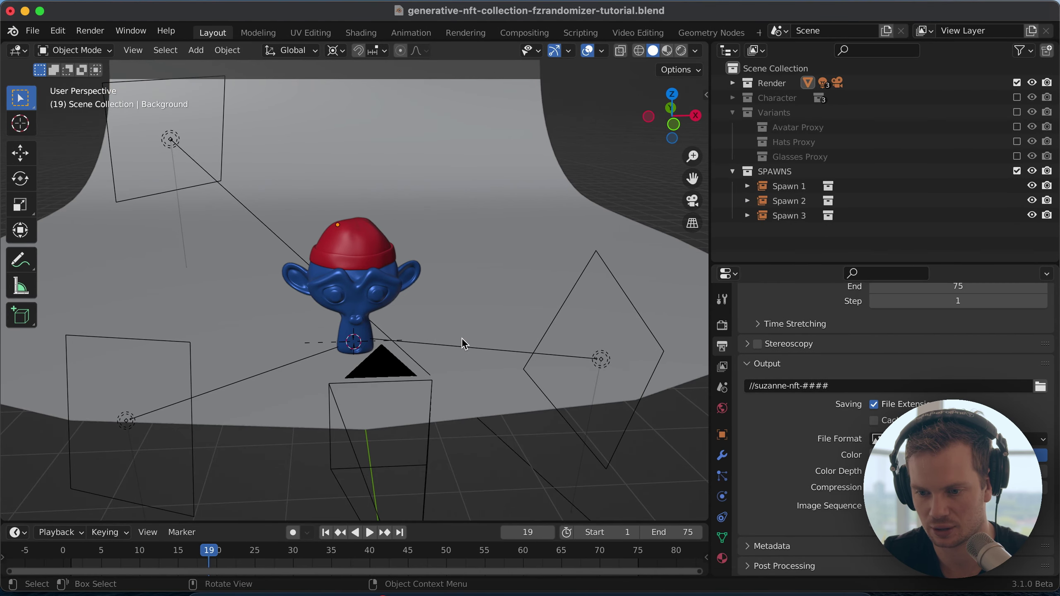
- Save the blend file and switch to the Blendergrid website in the browser
key(super+s)
key(Left)
key(Left)
key(Left)
key(Left)
key(Left)
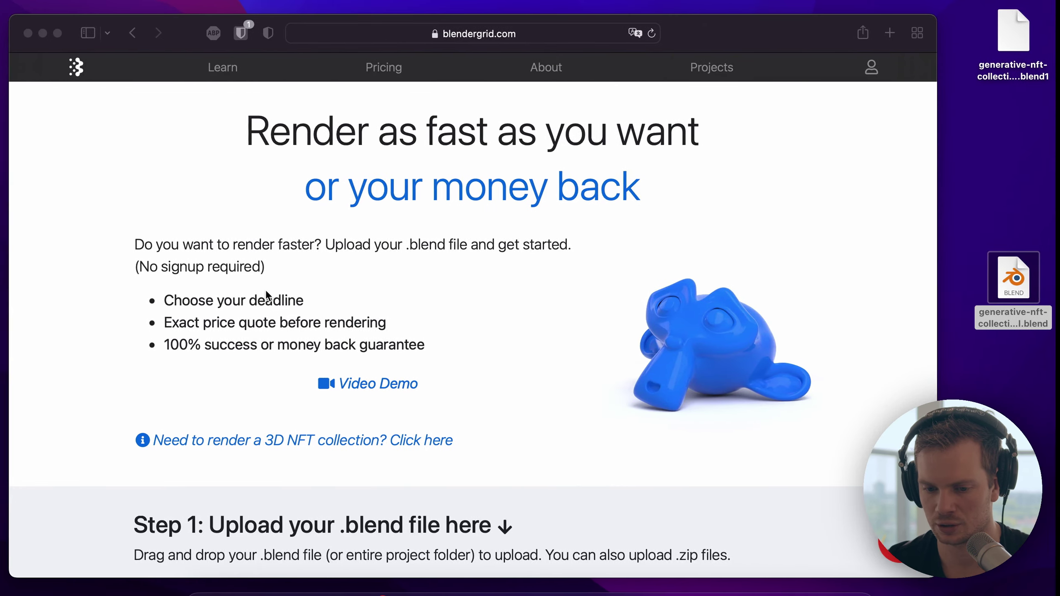
- Add the generative-nft-collection-fzrandomizer-tutorial blend file from the desktop to Blendergrid's Step 1 upload area and upload it
scroll(541, 292, down, 5)
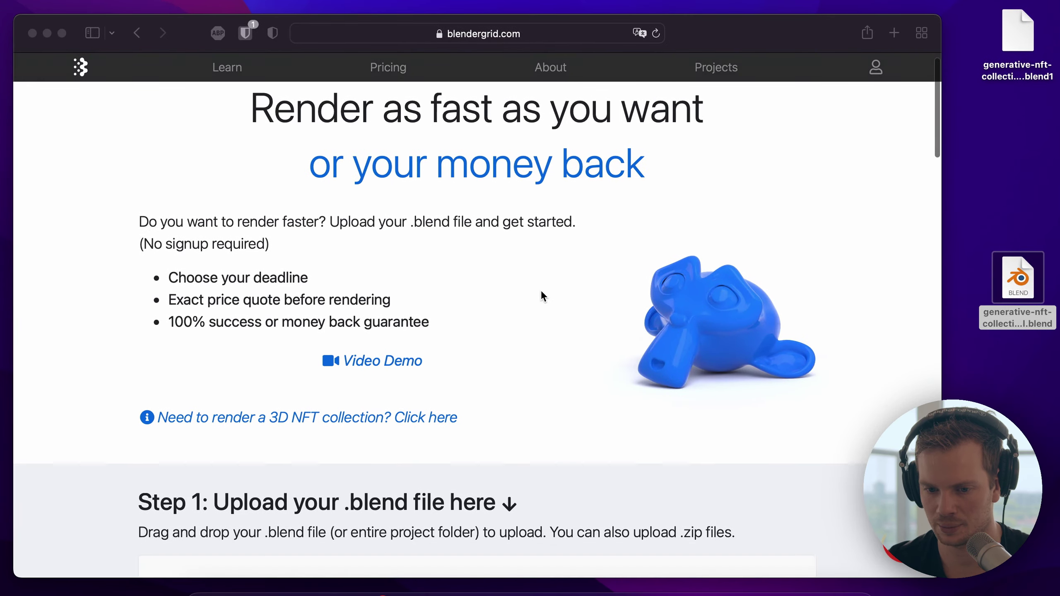
scroll(541, 296, down, 5)
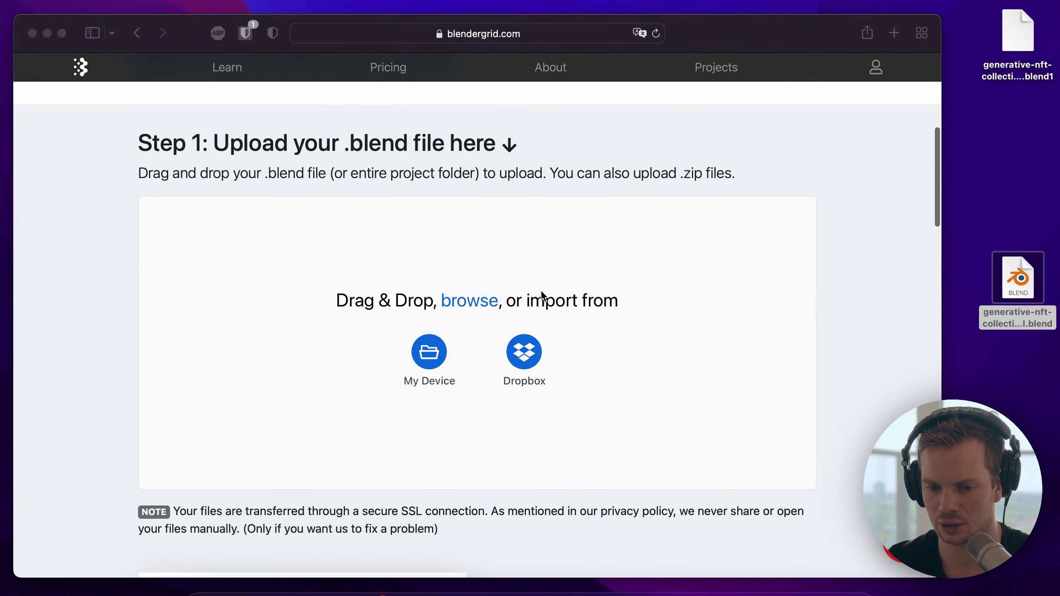
click(256, 200)
drag(1038, 283, 578, 311)
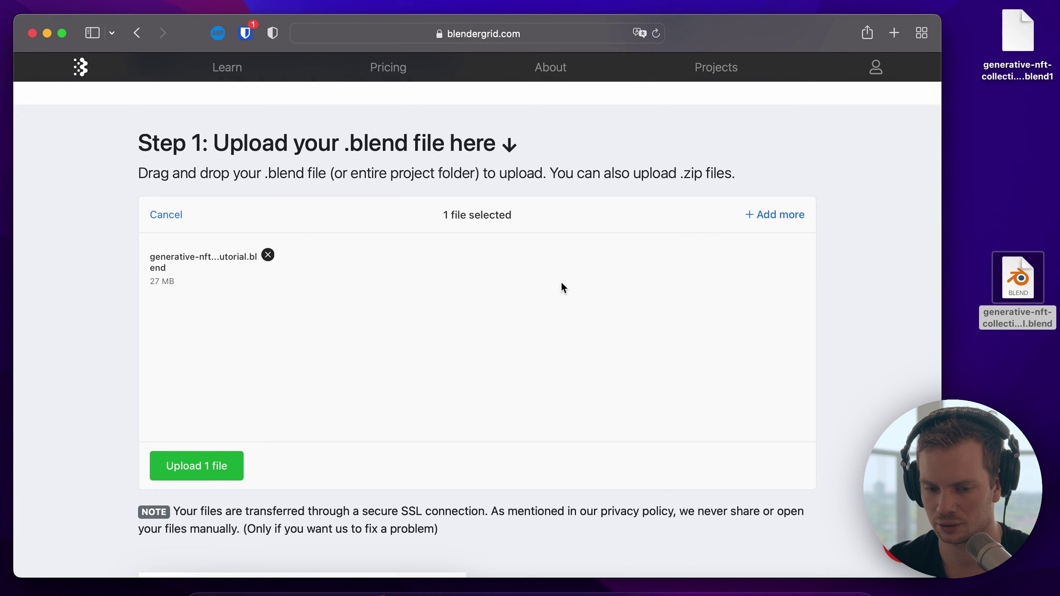
click(196, 466)
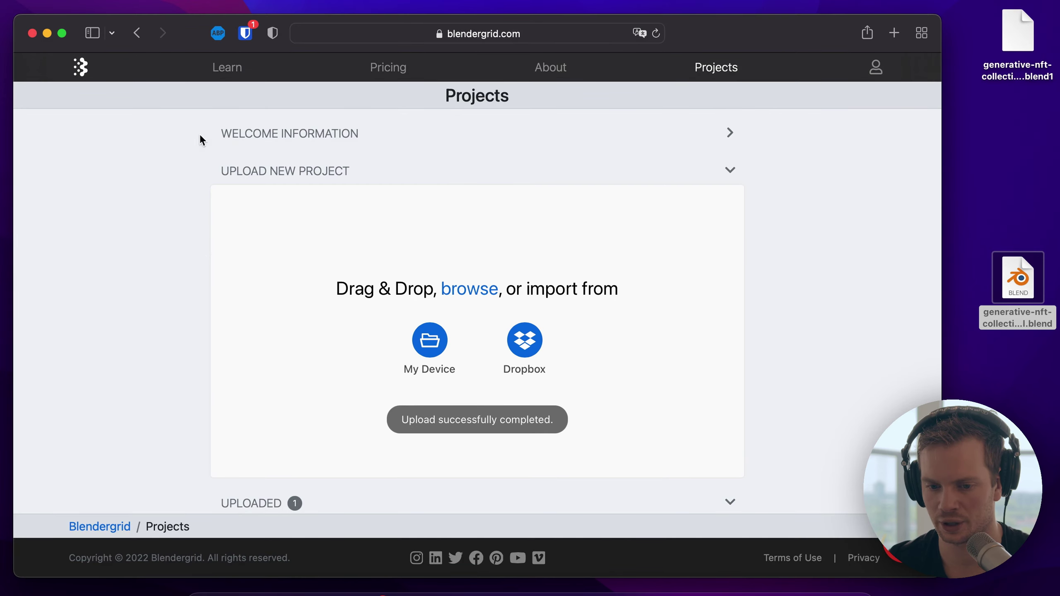
- Collapse the new-project upload section and review the uploaded tutorial project's frame range, resolution, rendering and Blender version settings
scroll(485, 331, down, 3)
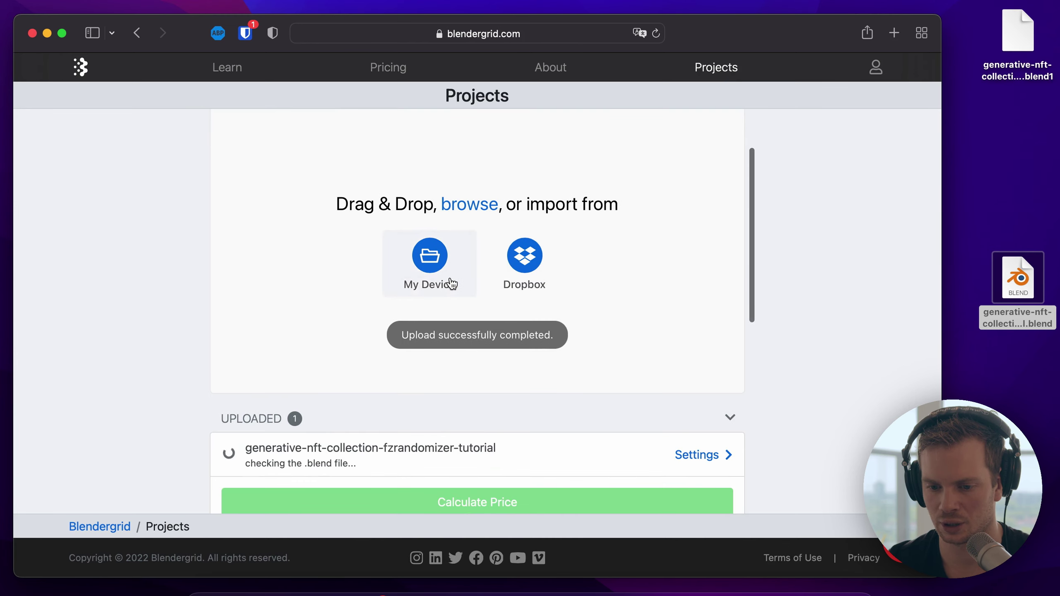
scroll(417, 259, up, 3)
click(311, 174)
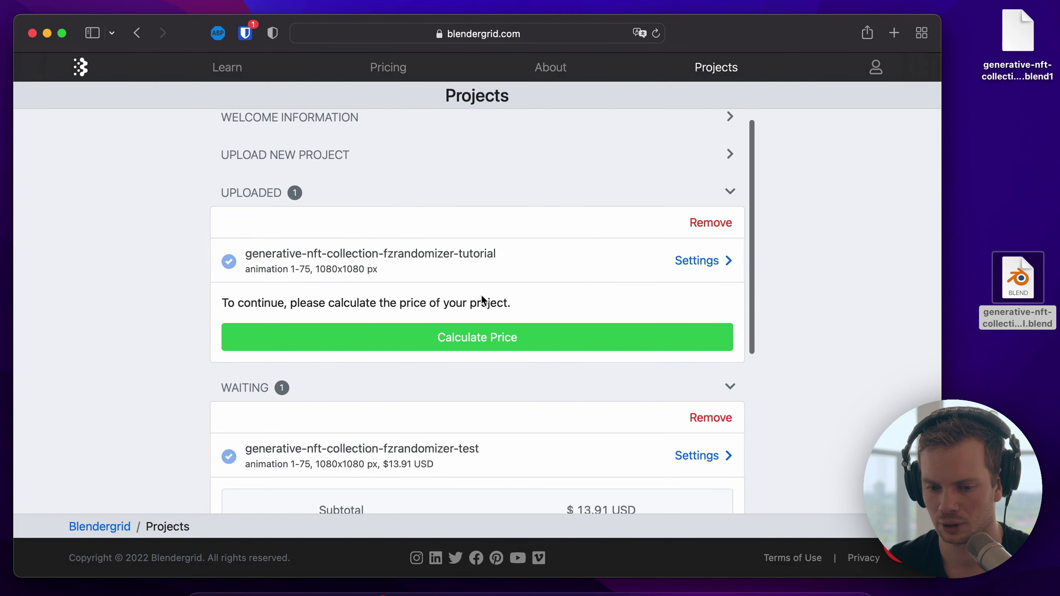
click(360, 257)
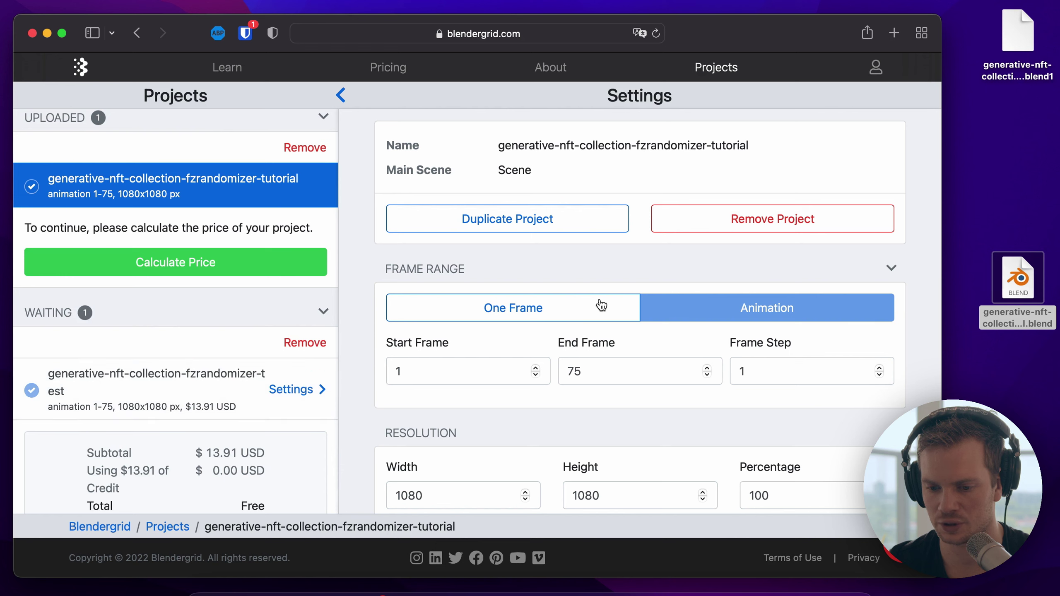
scroll(601, 376, down, 10)
scroll(603, 378, down, 5)
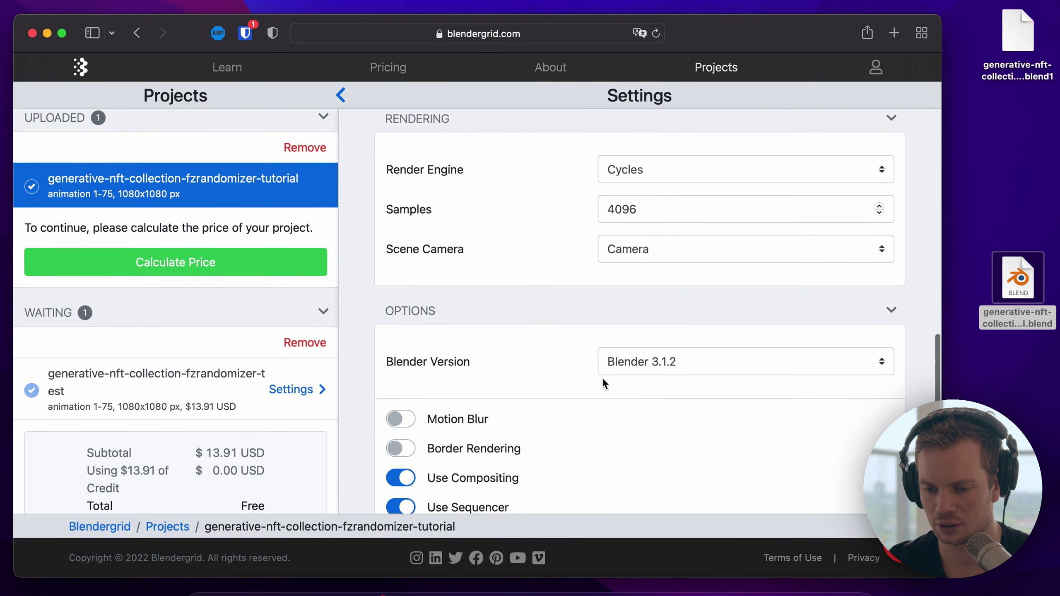
scroll(602, 378, up, 15)
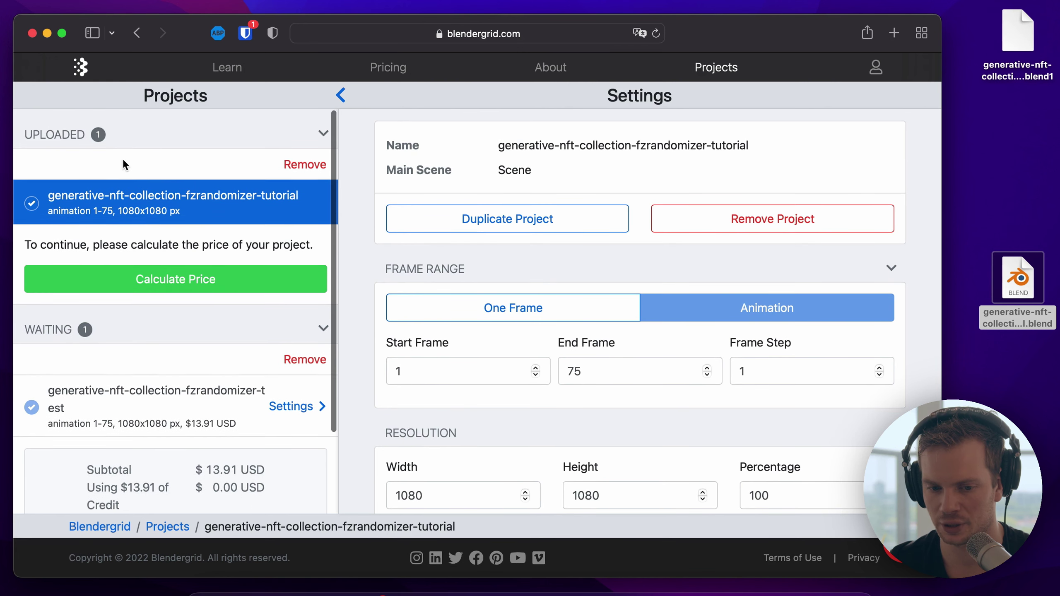
- Collapse the uploaded projects, close the settings and start rendering the waiting generative-nft-collection-fzrandomizer-test project
click(116, 124)
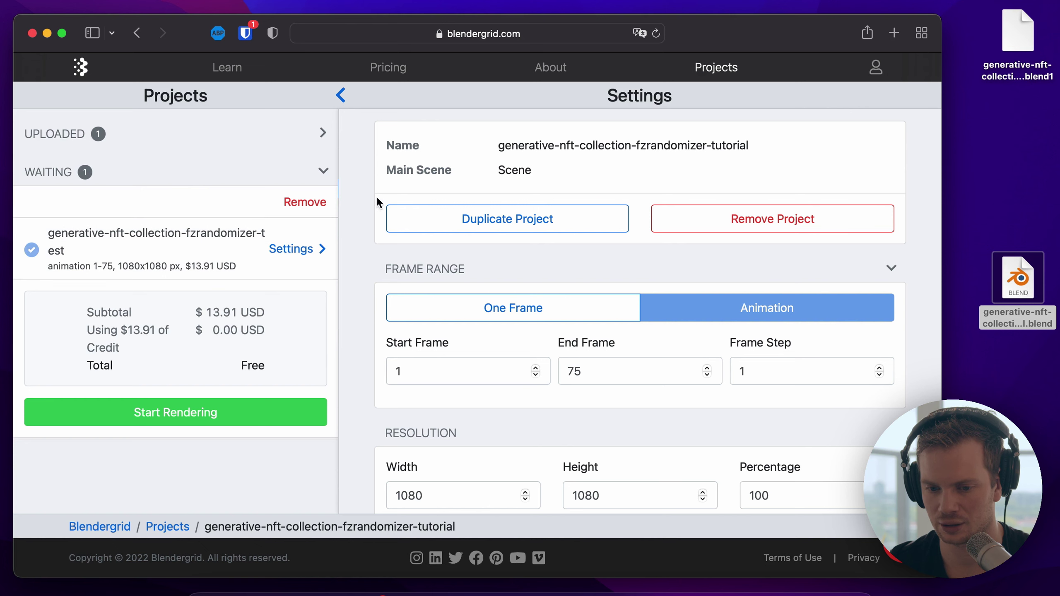
click(342, 96)
scroll(479, 403, down, 5)
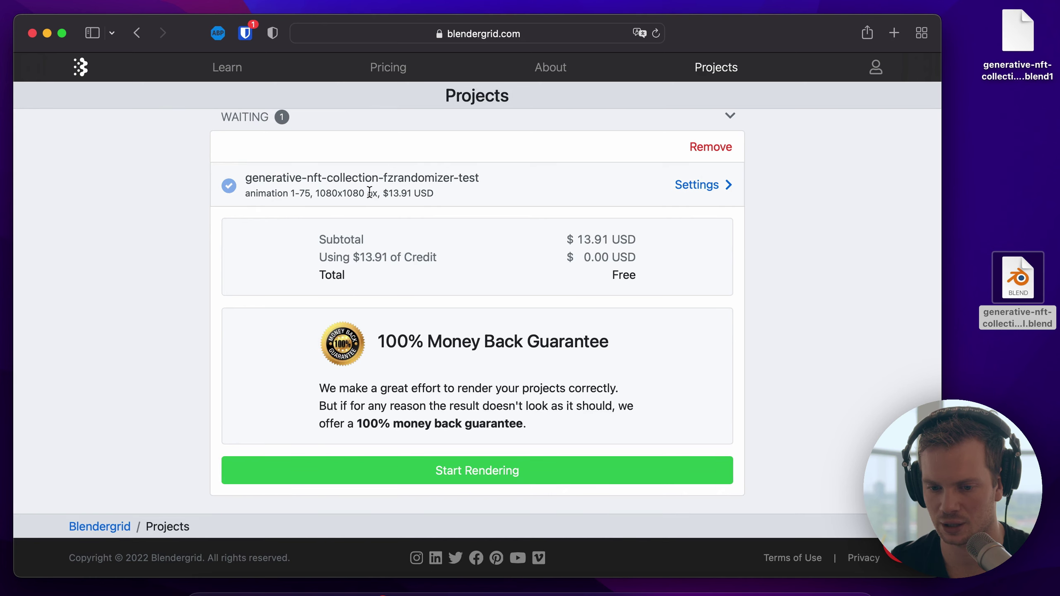
click(457, 473)
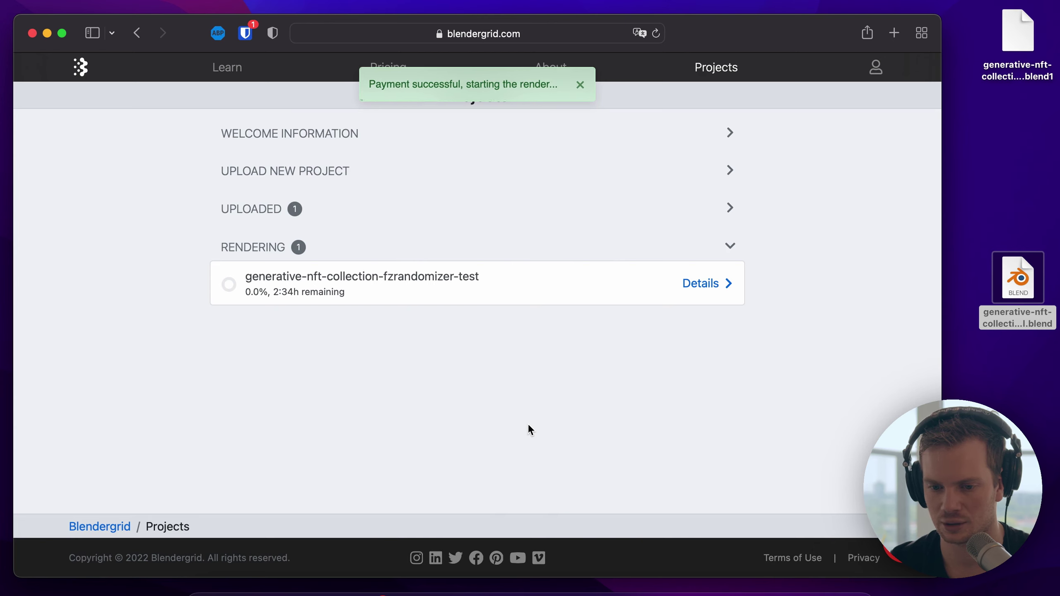
- Open the rendering project's details, view its first finished frames in separate tabs, and return to the project page
click(542, 300)
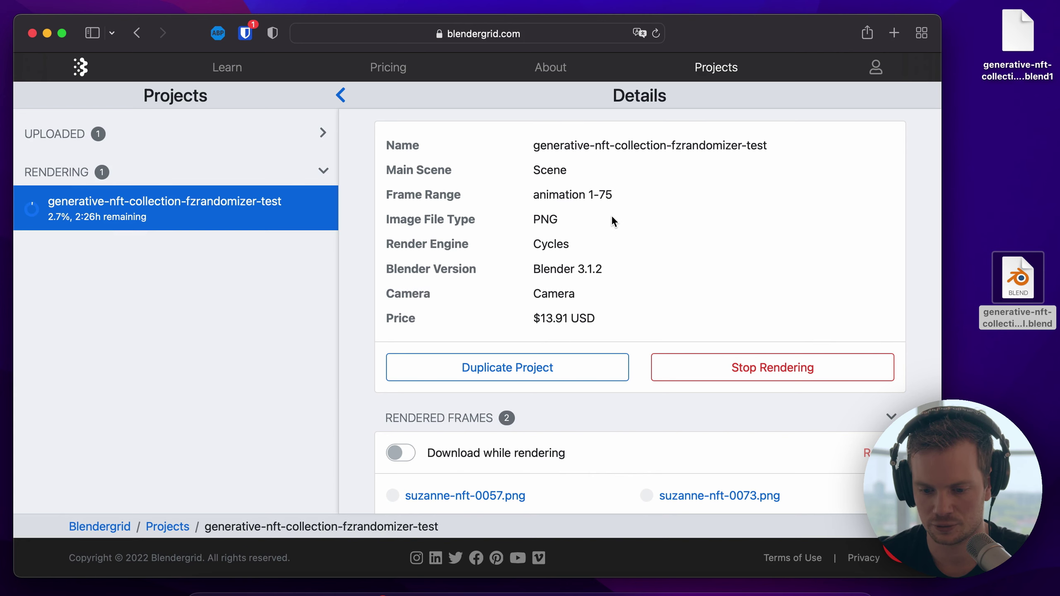
scroll(612, 215, down, 1)
click(497, 476)
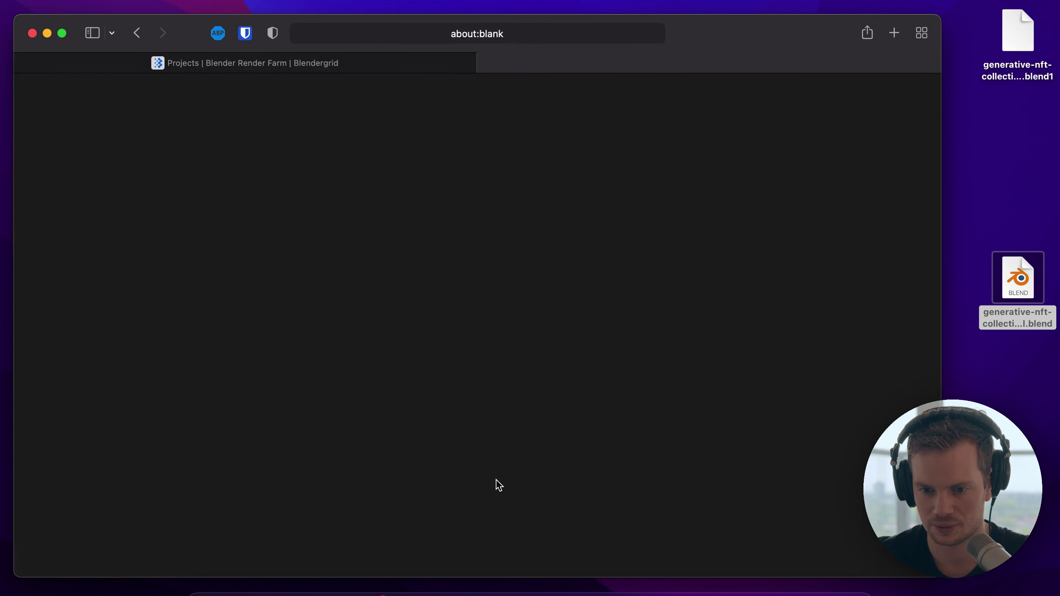
click(549, 63)
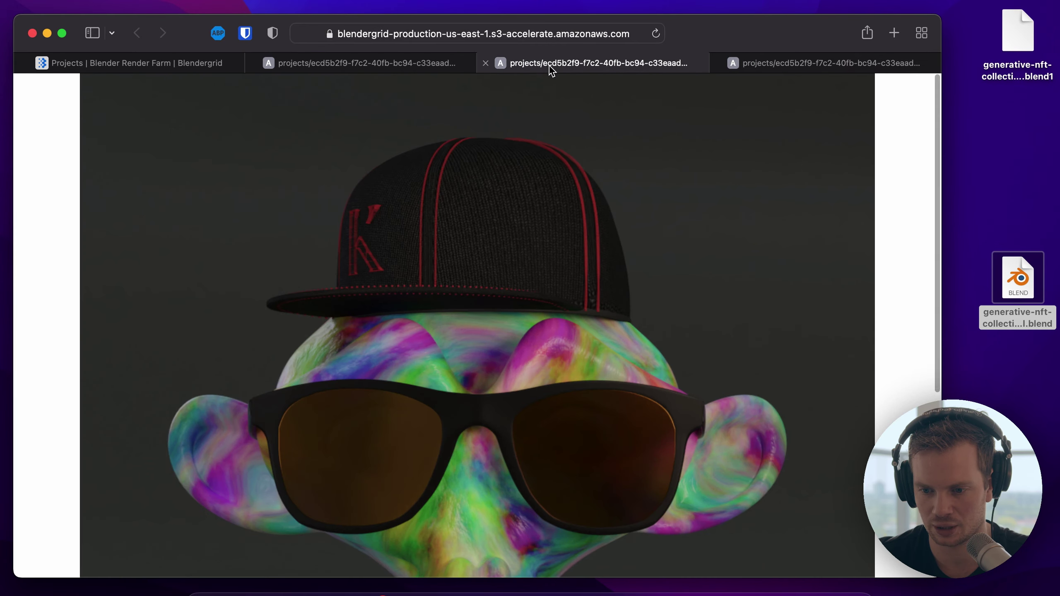
click(725, 66)
click(718, 63)
click(510, 65)
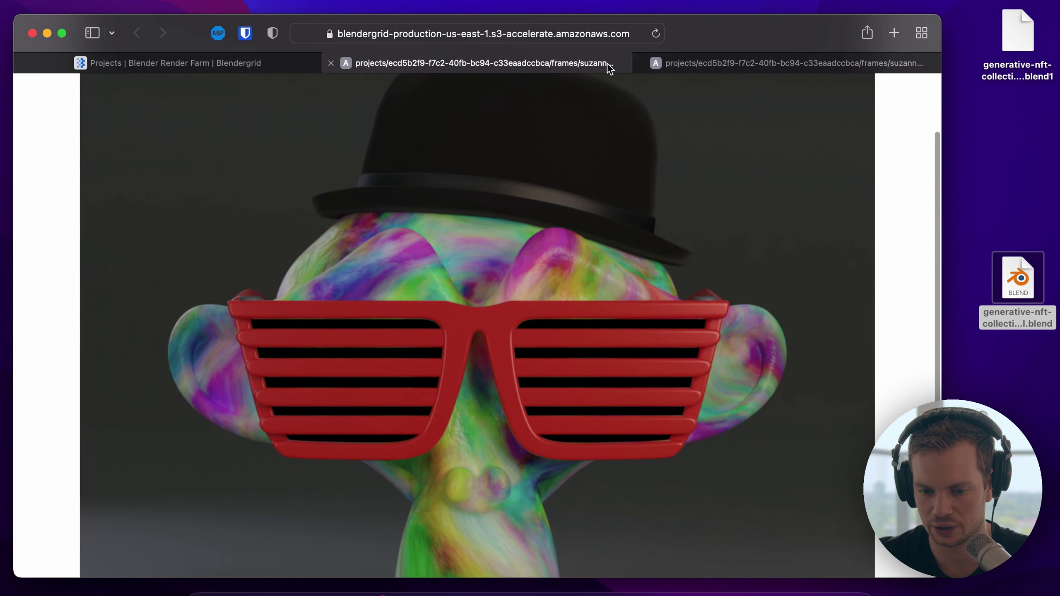
click(710, 66)
click(182, 67)
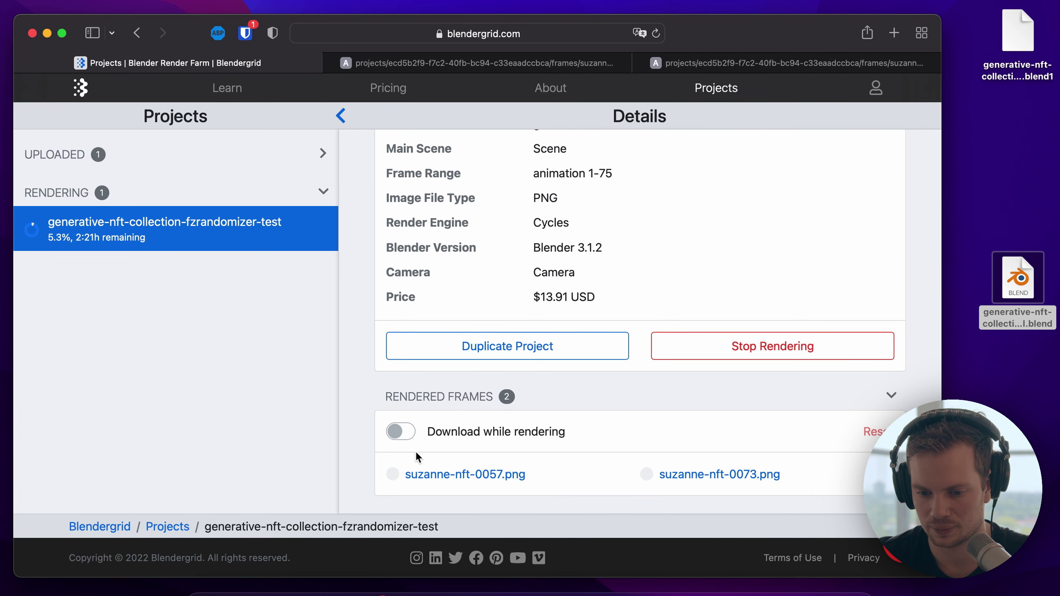
- View the rendered frame suzanne-nft-0041.png and return to the project details
scroll(507, 411, down, 1)
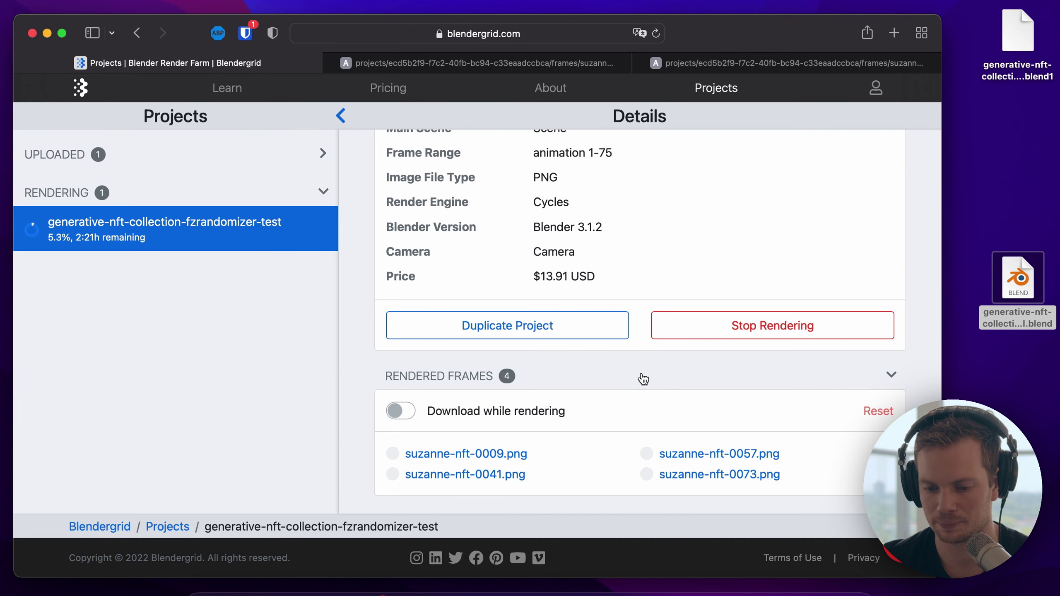
click(467, 475)
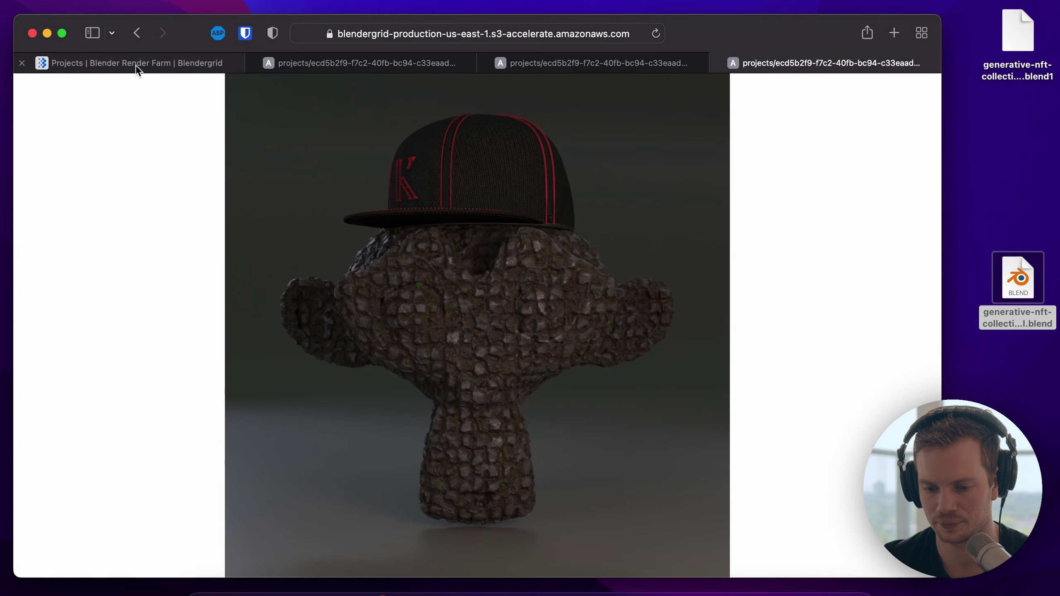
click(138, 63)
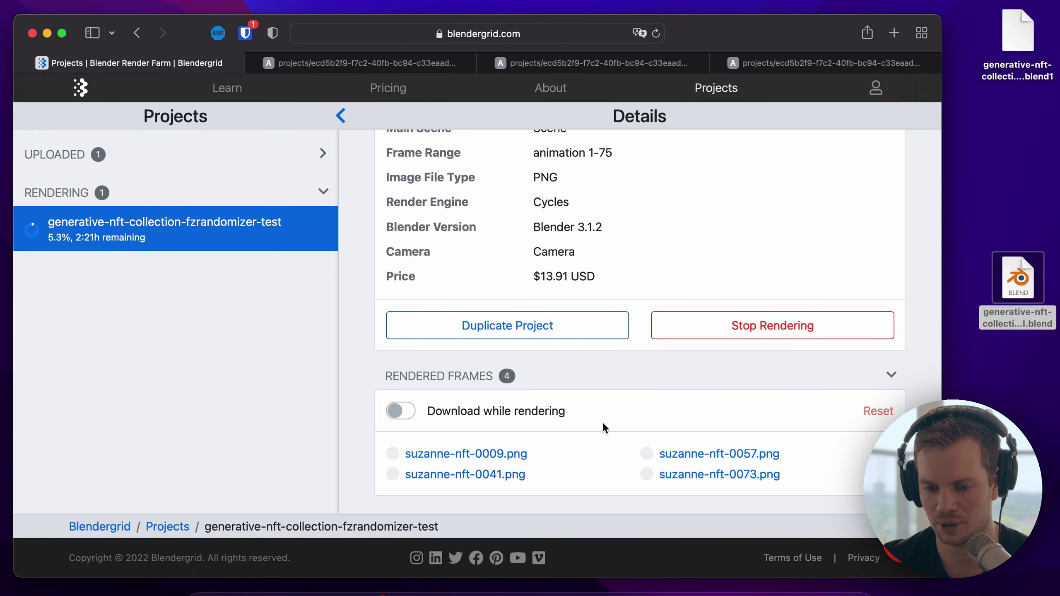
- Switch back to Blender and inspect the avatar, backdrop, lights and camera from several angles
key(super+Tab)
middle_drag(399, 305, 401, 312)
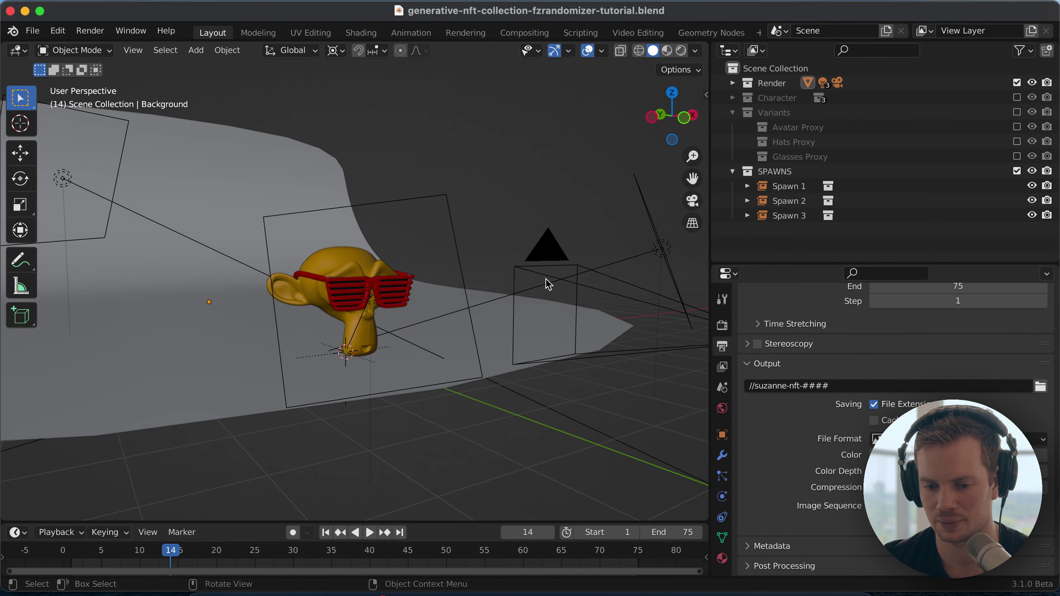
middle_drag(545, 279, 545, 278)
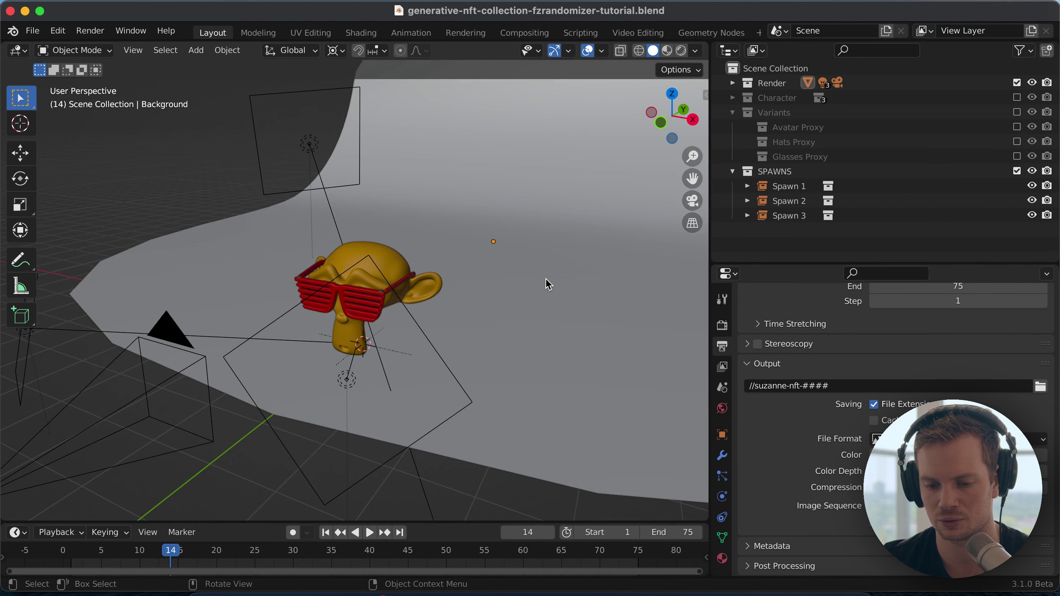